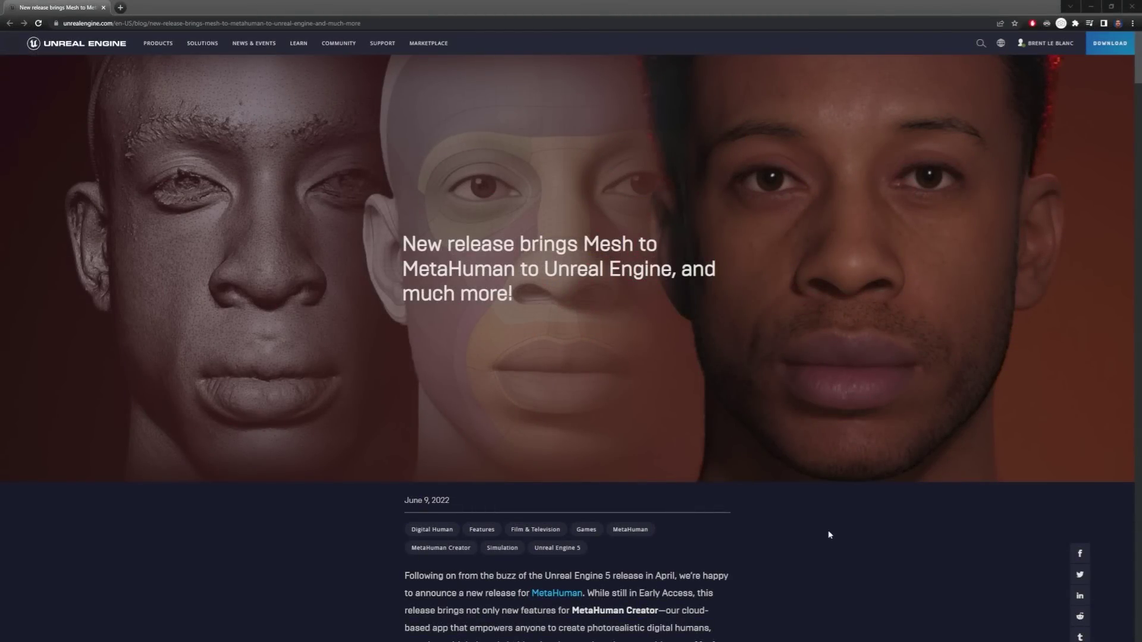
Read through the blog post on the Mesh to MetaHuman release, including the workflow description and its example clips.
{"action": "scroll", "coordinate": [825, 525], "scroll_direction": "down", "scroll_amount": 2}
{"action": "scroll", "coordinate": [826, 527], "scroll_direction": "down", "scroll_amount": 7}
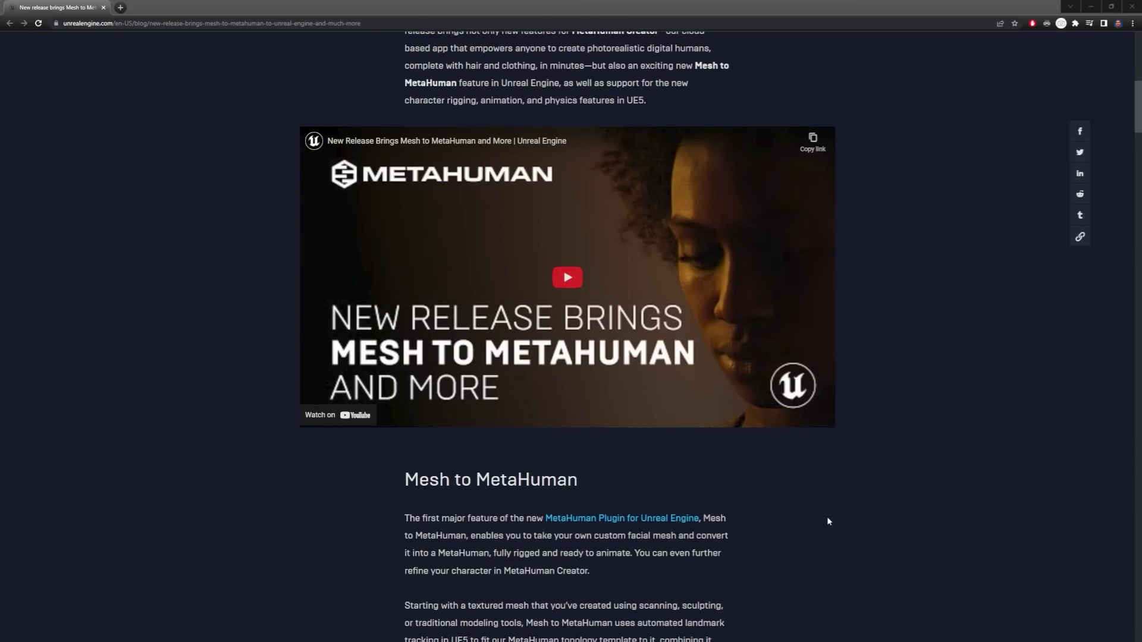
{"action": "scroll", "coordinate": [829, 522], "scroll_direction": "down", "scroll_amount": 10}
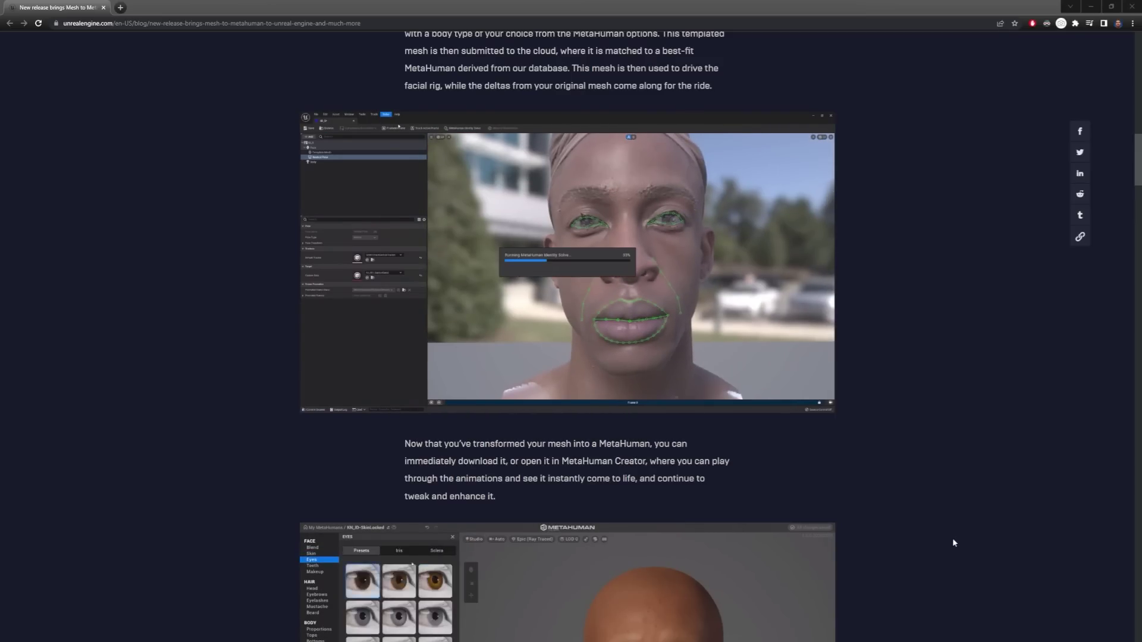
{"action": "scroll", "coordinate": [949, 535], "scroll_direction": "down", "scroll_amount": 3}
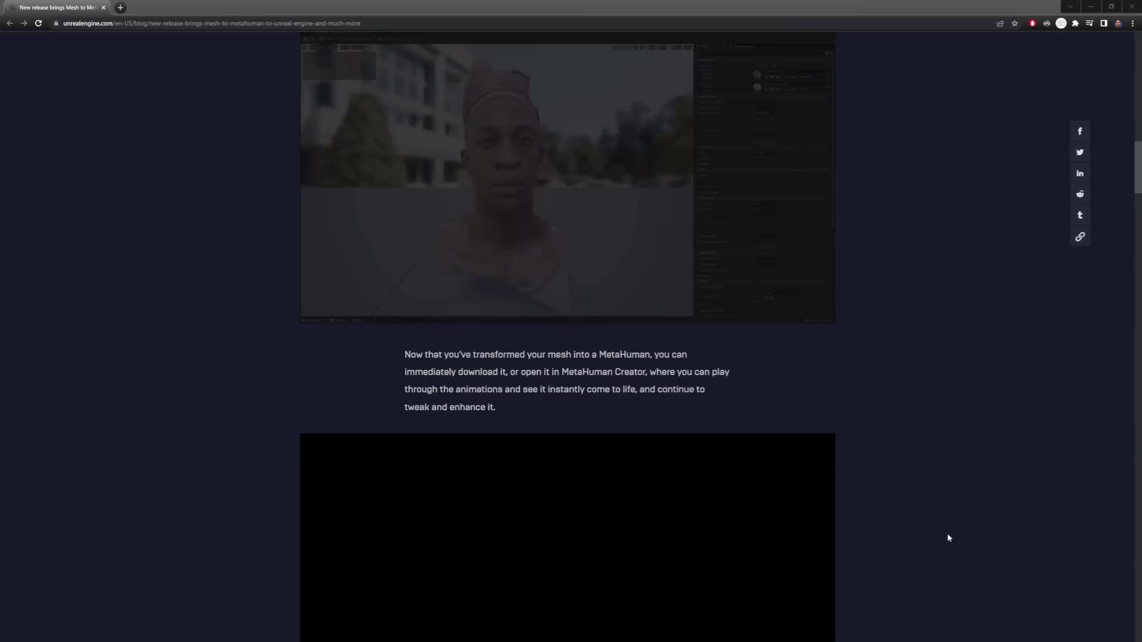
{"action": "scroll", "coordinate": [947, 532], "scroll_direction": "down", "scroll_amount": 2}
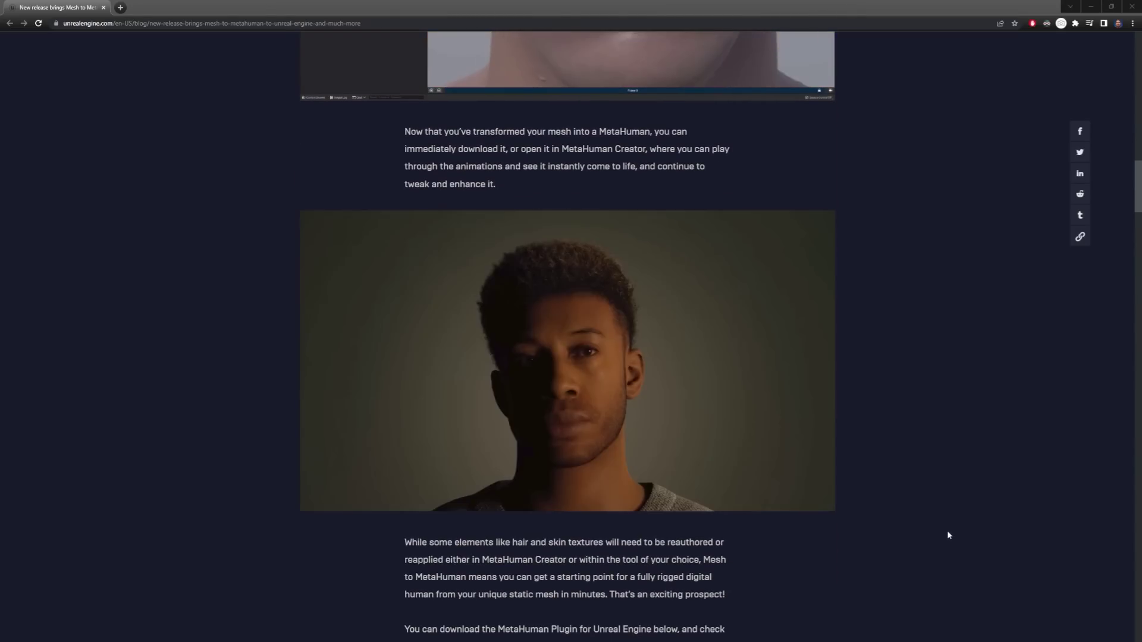
{"action": "scroll", "coordinate": [946, 531], "scroll_direction": "down", "scroll_amount": 3}
{"action": "scroll", "coordinate": [946, 534], "scroll_direction": "down", "scroll_amount": 2}
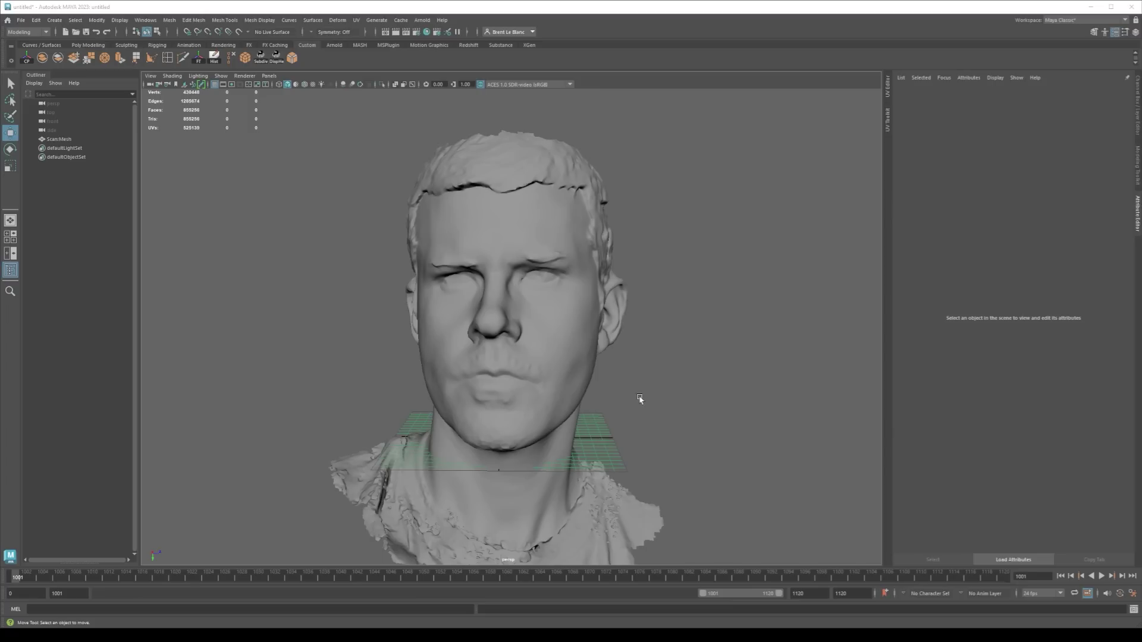
Switch to Maya and check the scene's working units and grid options with the head scan loaded.
{"action": "left_click_drag", "start_coordinate": [639, 399], "coordinate": [437, 347], "text": "alt"}
{"action": "left_click", "coordinate": [144, 20]}
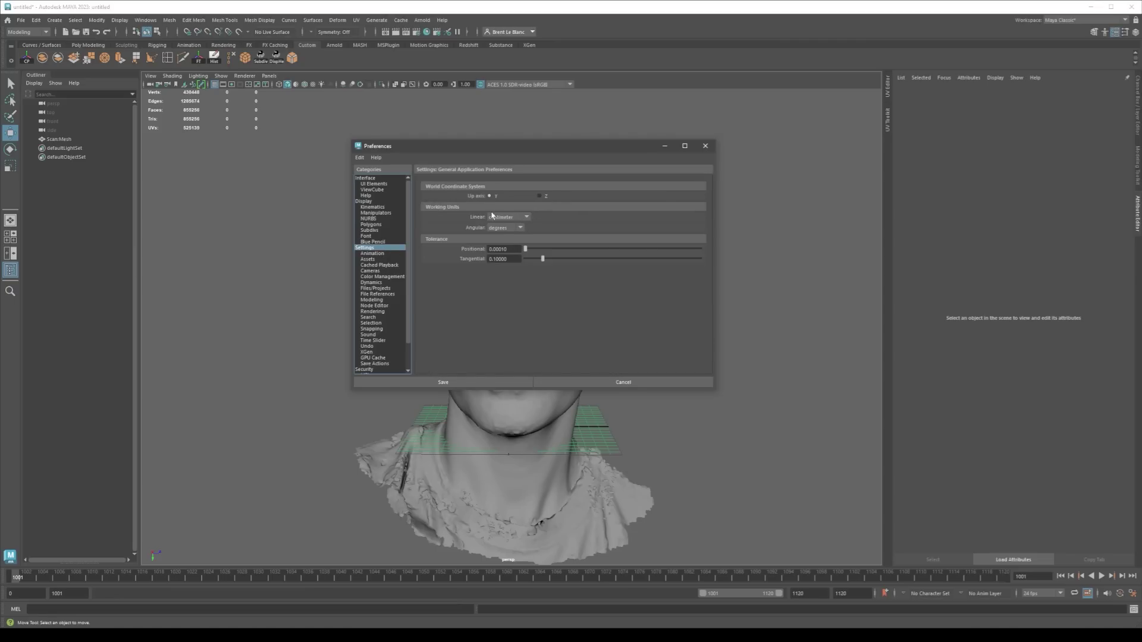
{"action": "left_click", "coordinate": [119, 21]}
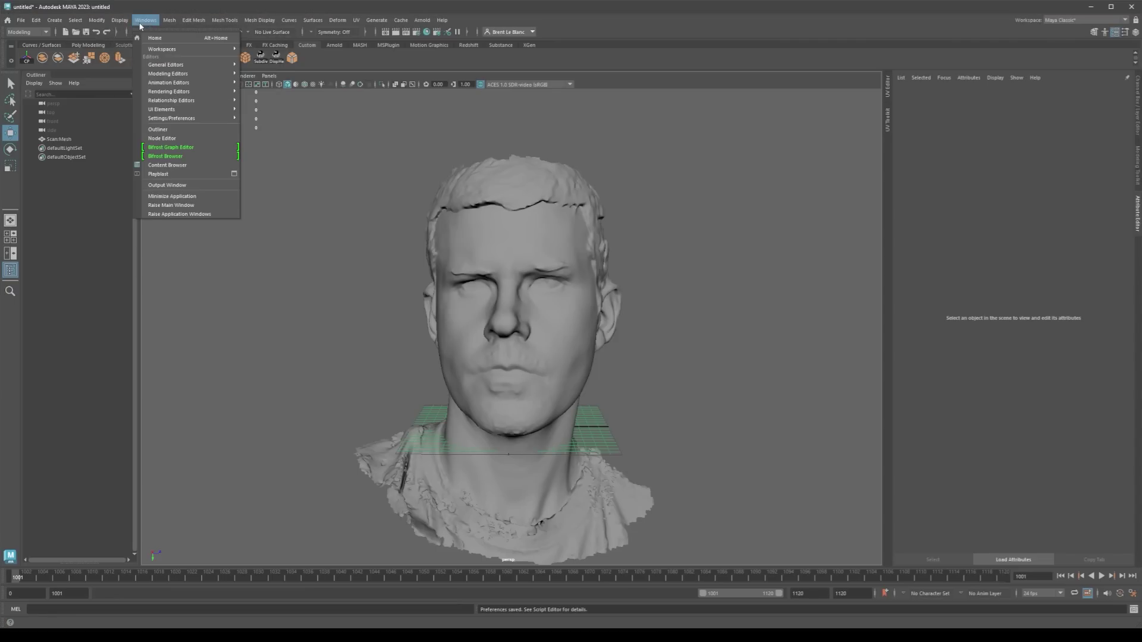
{"action": "left_click", "coordinate": [275, 44]}
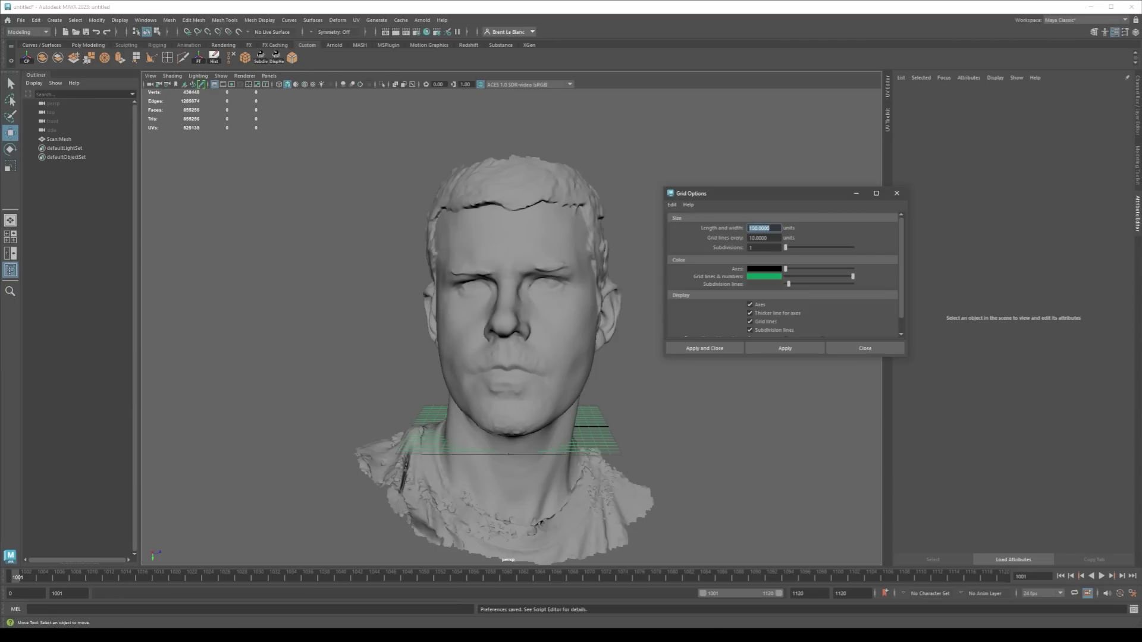
Build a height reference beside the head scan from a cube scaled to 100 on all axes and a duplicate stacked above it.
{"action": "left_click", "coordinate": [526, 226]}
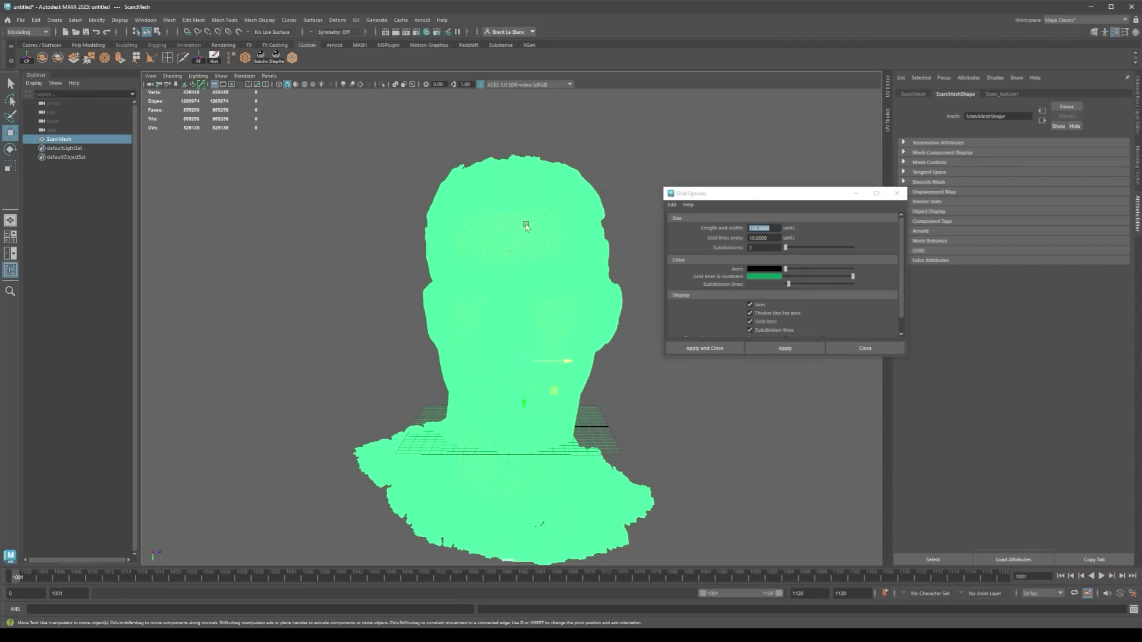
{"action": "left_click", "coordinate": [261, 58]}
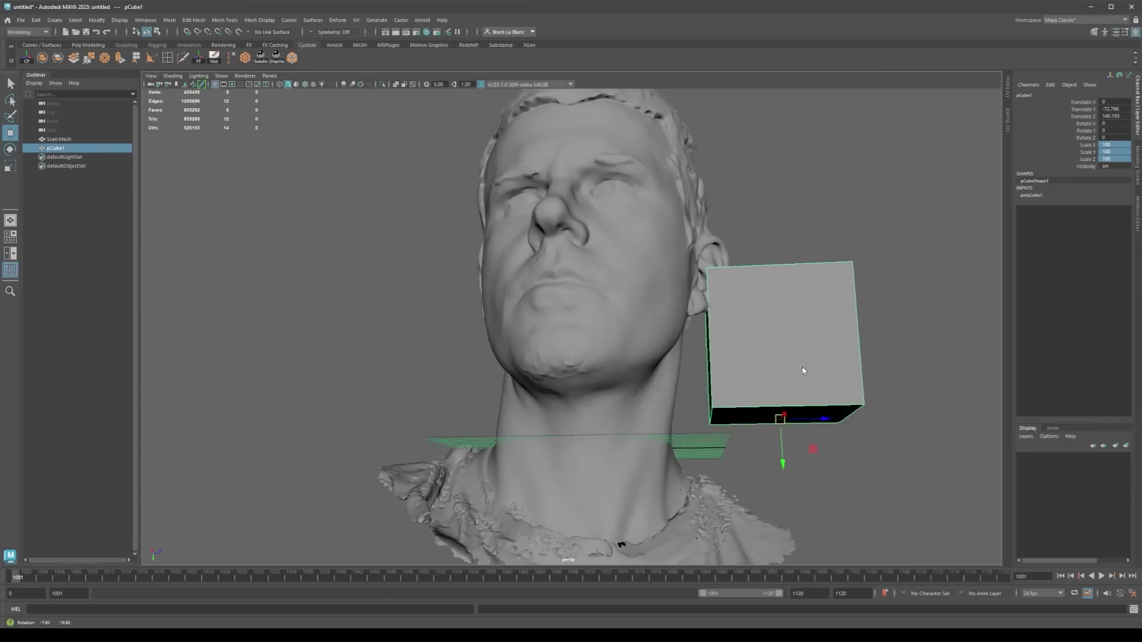
{"action": "left_click_drag", "start_coordinate": [803, 377], "coordinate": [784, 460], "text": "alt"}
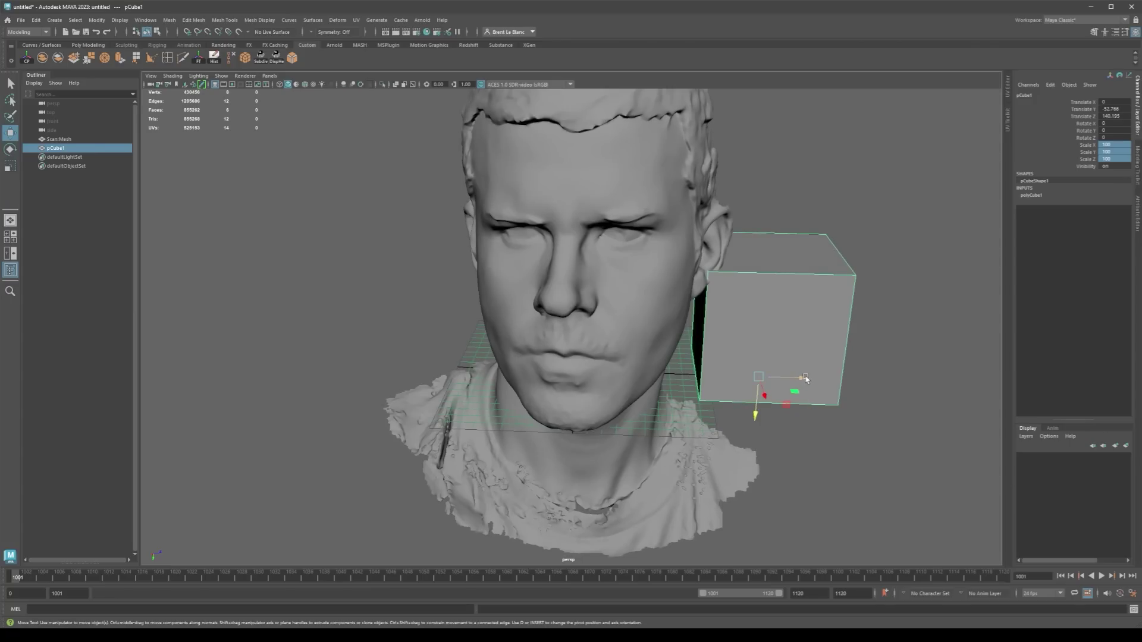
{"action": "left_click", "coordinate": [729, 285]}
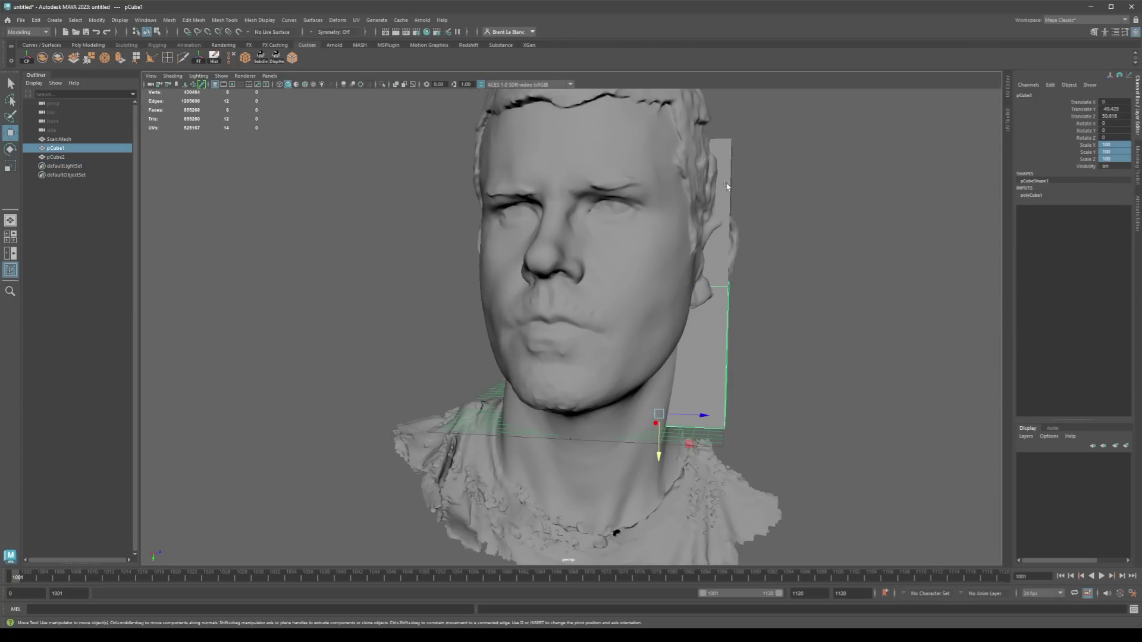
{"action": "left_click", "coordinate": [727, 186], "text": "shift"}
{"action": "left_click_drag", "start_coordinate": [712, 293], "coordinate": [794, 324]}
{"action": "left_click", "coordinate": [953, 350]}
{"action": "left_click", "coordinate": [893, 281]}
Scale the scan mesh to 0.135 on all axes and match it to head size near the top of the stacked cubes.
{"action": "left_click", "coordinate": [538, 368]}
{"action": "key", "text": "r"}
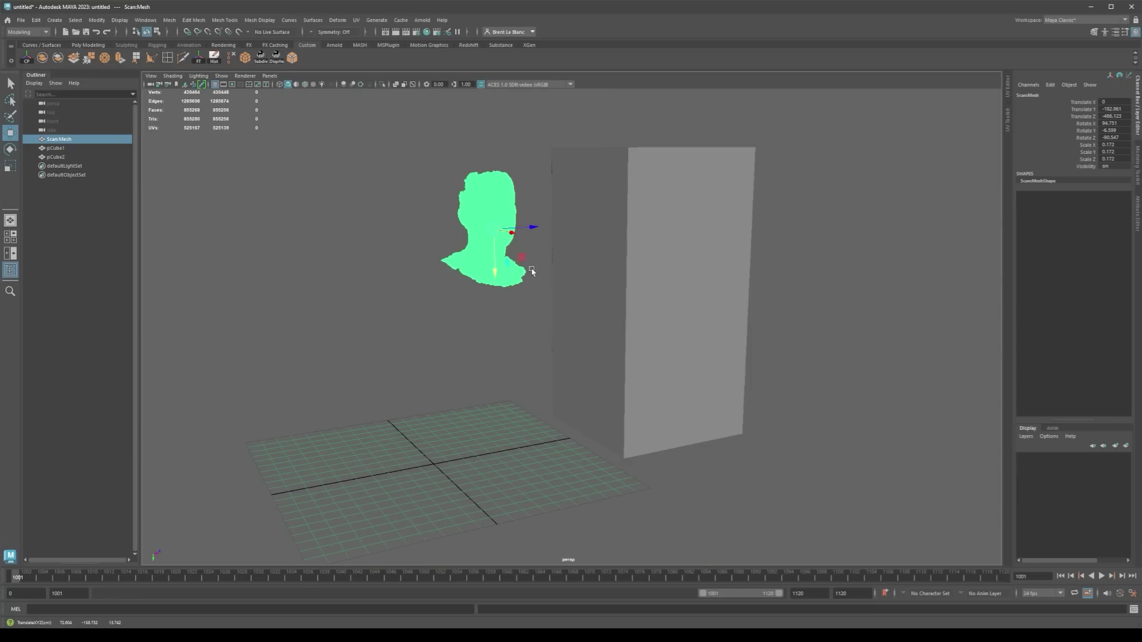
{"action": "left_click_drag", "start_coordinate": [527, 231], "coordinate": [665, 222]}
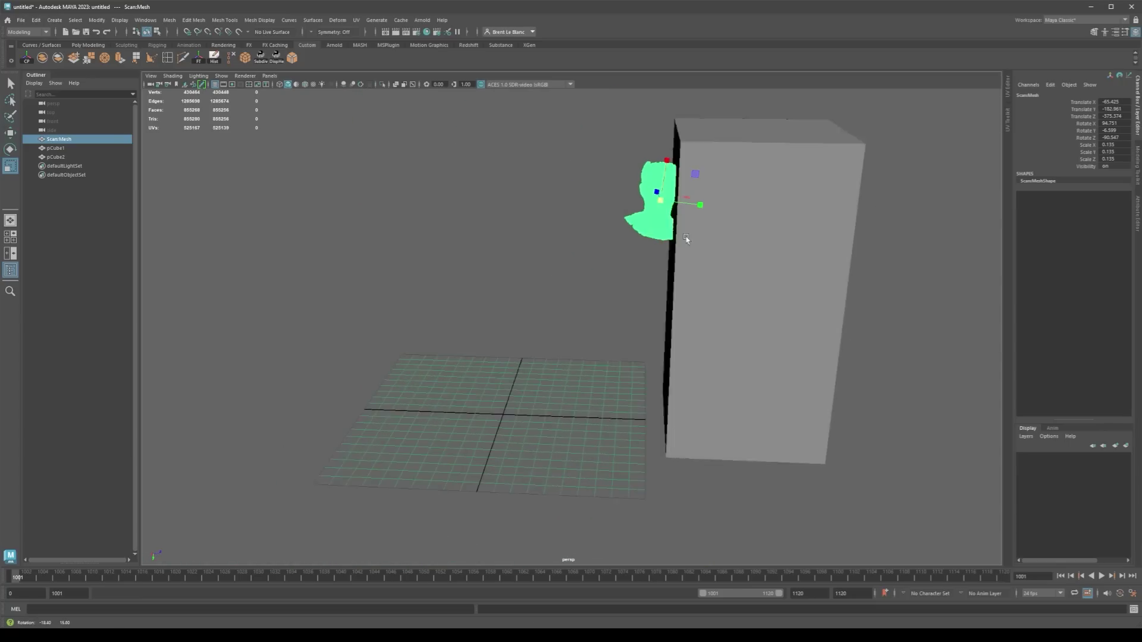
{"action": "left_click_drag", "start_coordinate": [693, 213], "coordinate": [535, 199]}
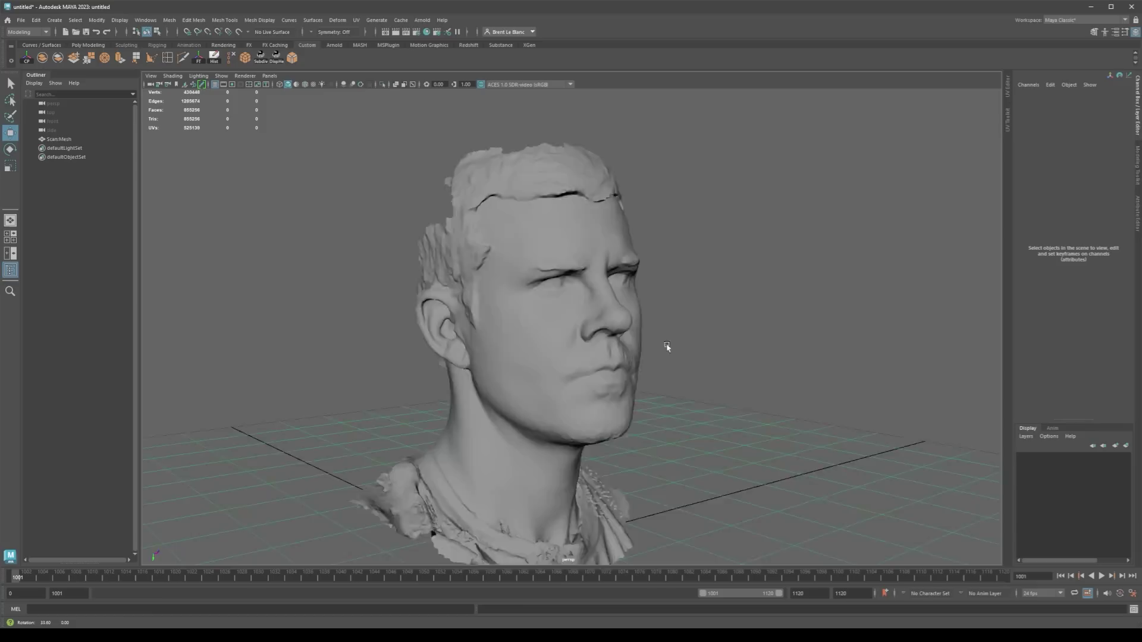
Check the resized head from the front and export only the scan mesh from the scene.
{"action": "left_click_drag", "start_coordinate": [668, 347], "coordinate": [636, 355], "text": "alt"}
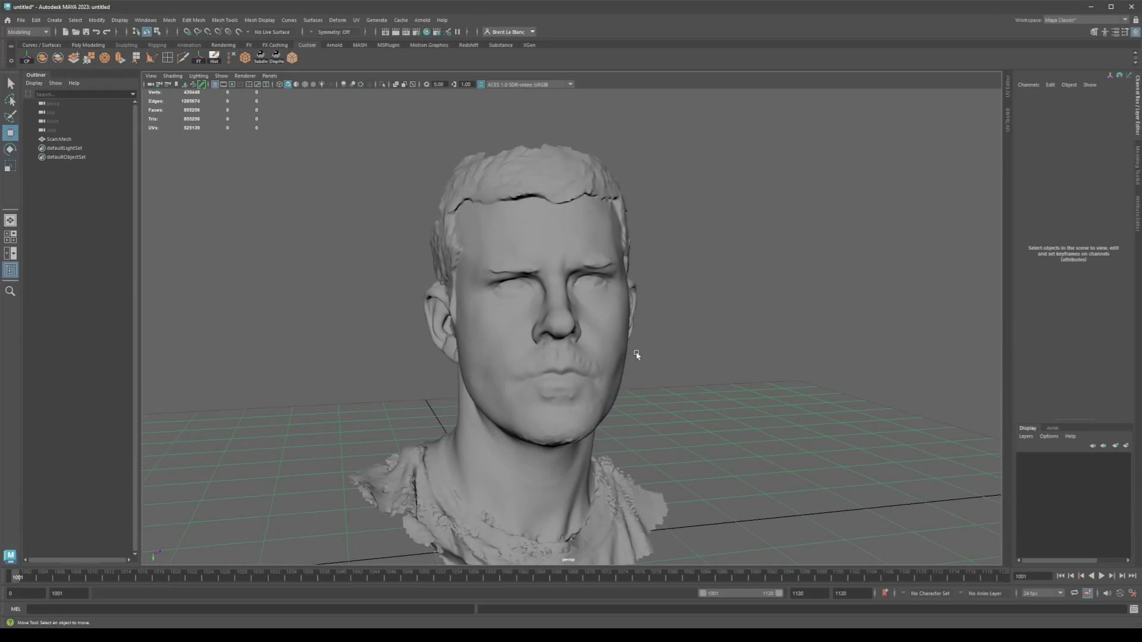
{"action": "mouse_move", "coordinate": [726, 319]}
{"action": "left_mouse_down", "text": "alt"}
{"action": "mouse_move", "coordinate": [654, 324]}
{"action": "mouse_move", "coordinate": [716, 319]}
{"action": "left_mouse_up", "text": "alt"}
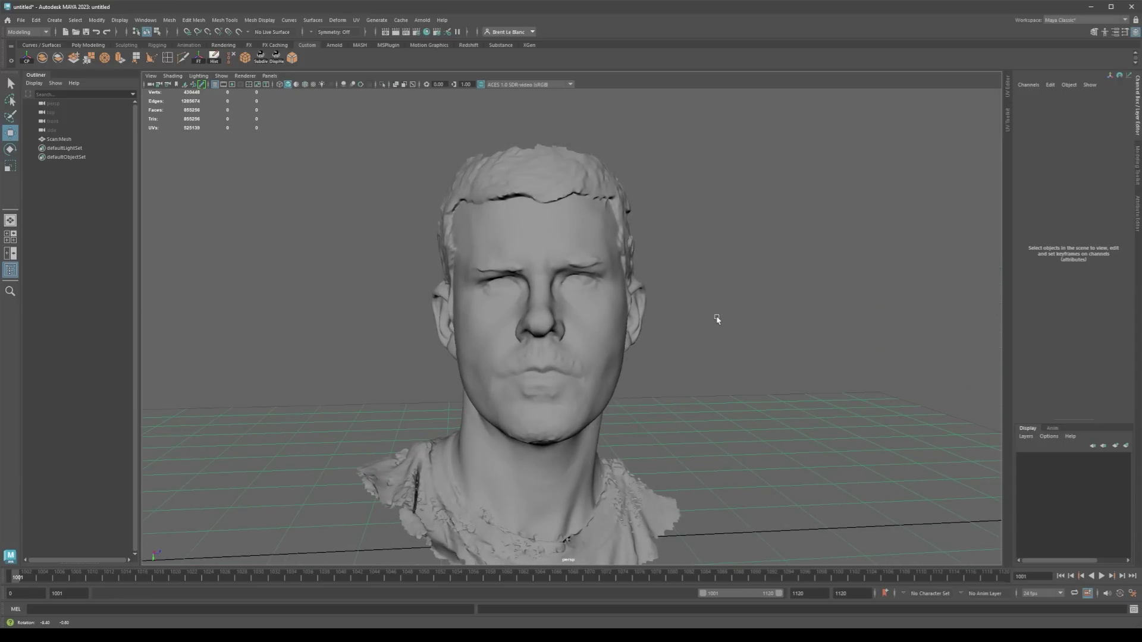
{"action": "left_click", "coordinate": [580, 344]}
{"action": "left_click", "coordinate": [21, 19]}
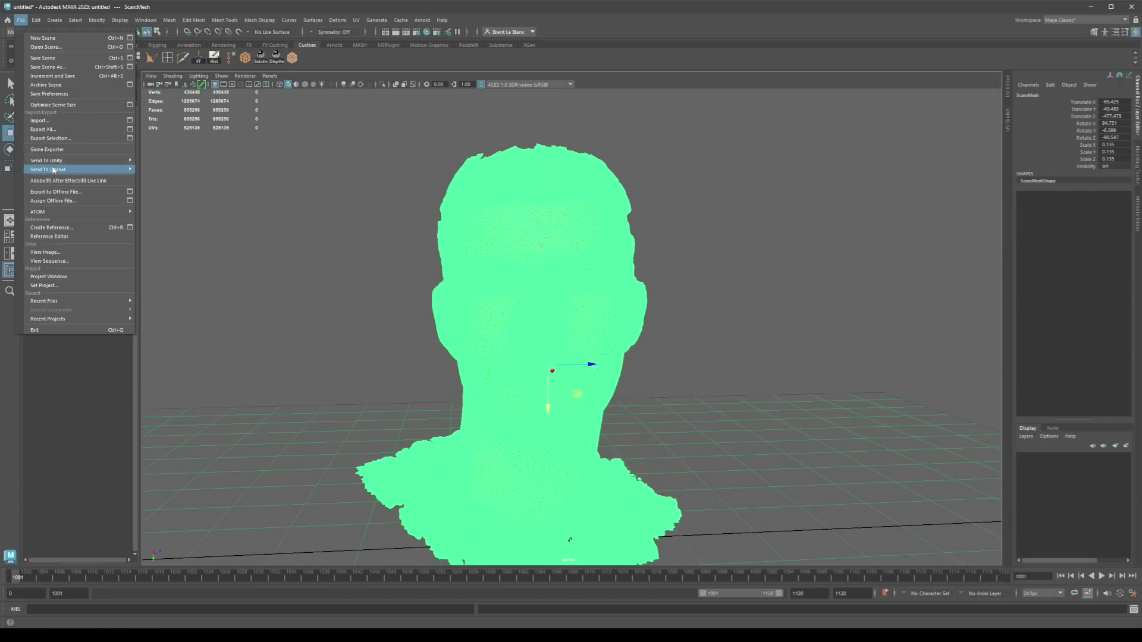
{"action": "left_click", "coordinate": [80, 138]}
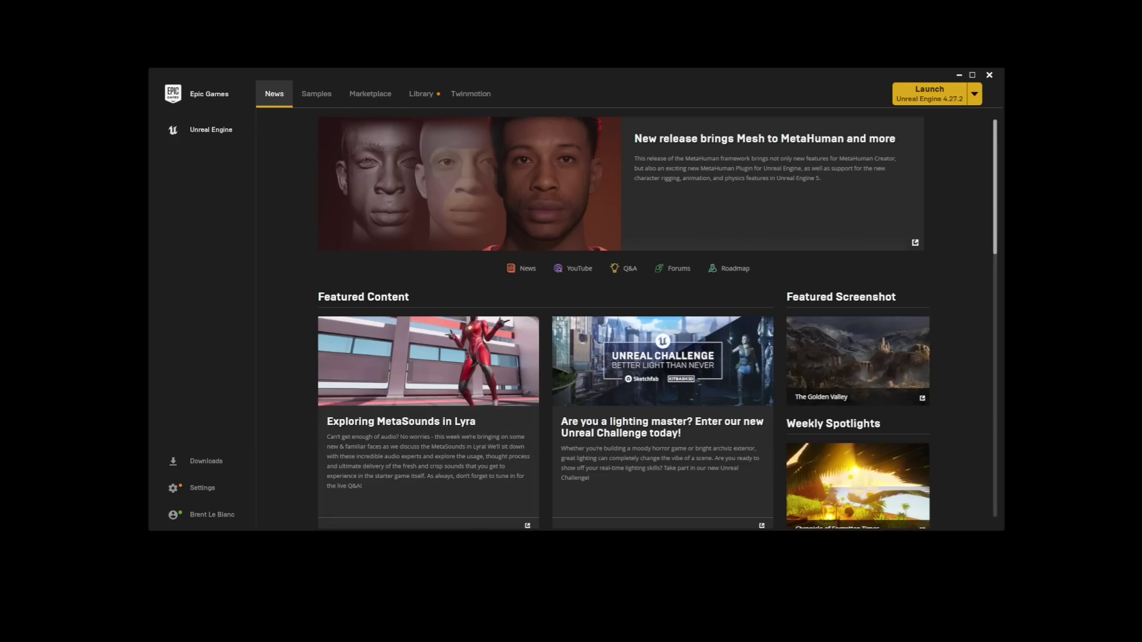
Switch to Unreal Engine through the Epic Games Launcher and enable the experimental MetaHuman plugin for the project.
{"action": "left_click", "coordinate": [974, 94]}
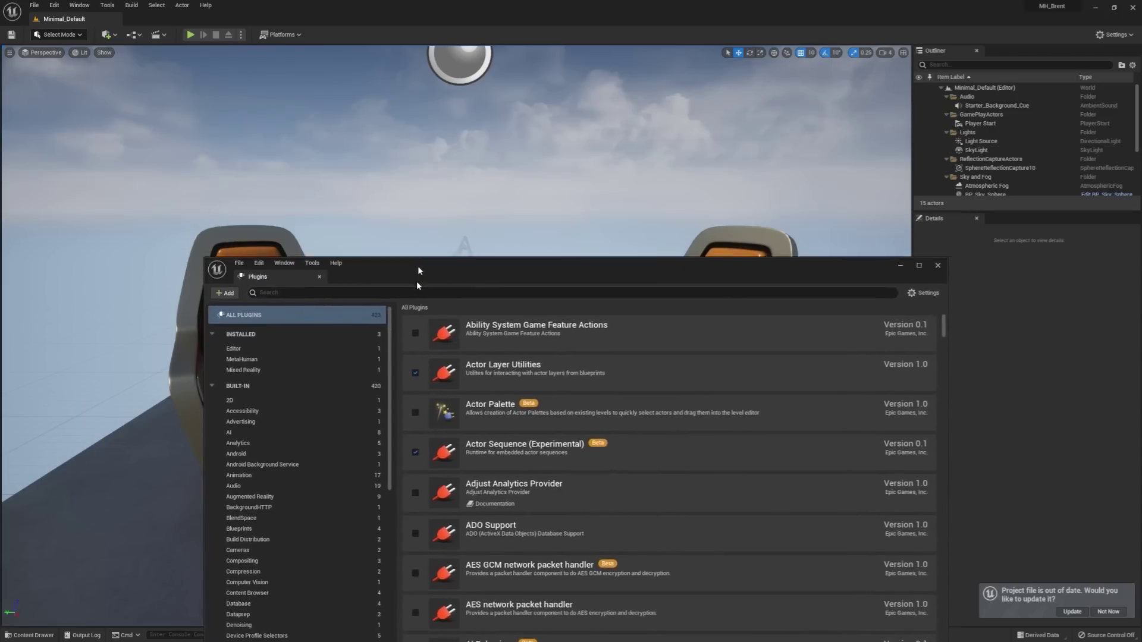
{"action": "left_click_drag", "start_coordinate": [416, 280], "coordinate": [387, 130]}
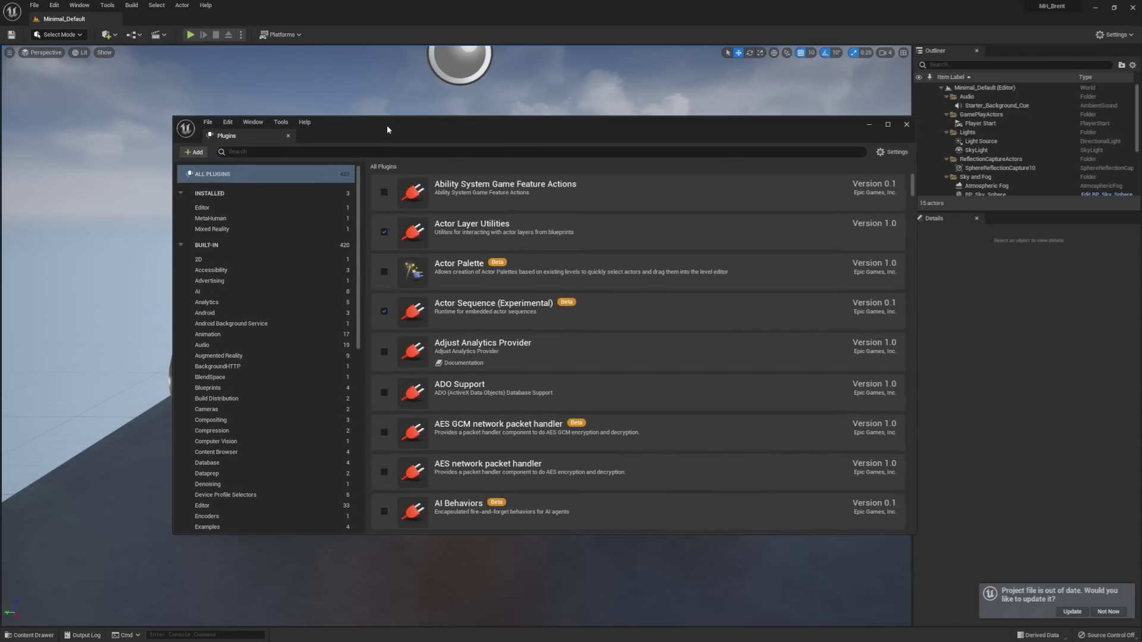
{"action": "type", "text": "meta"}
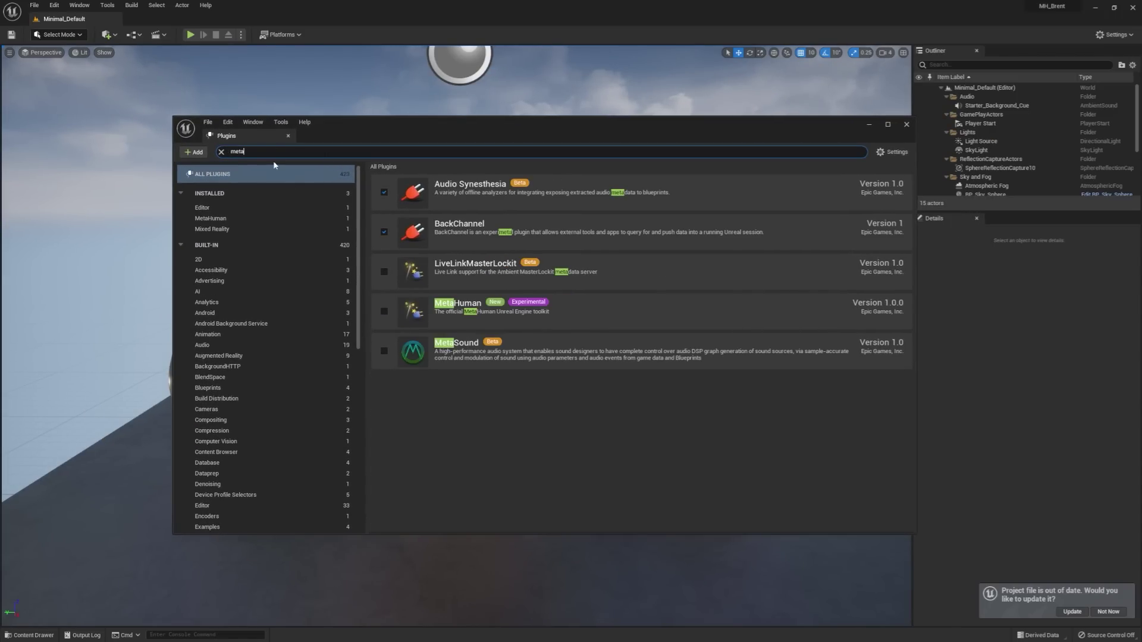
{"action": "left_click", "coordinate": [384, 313]}
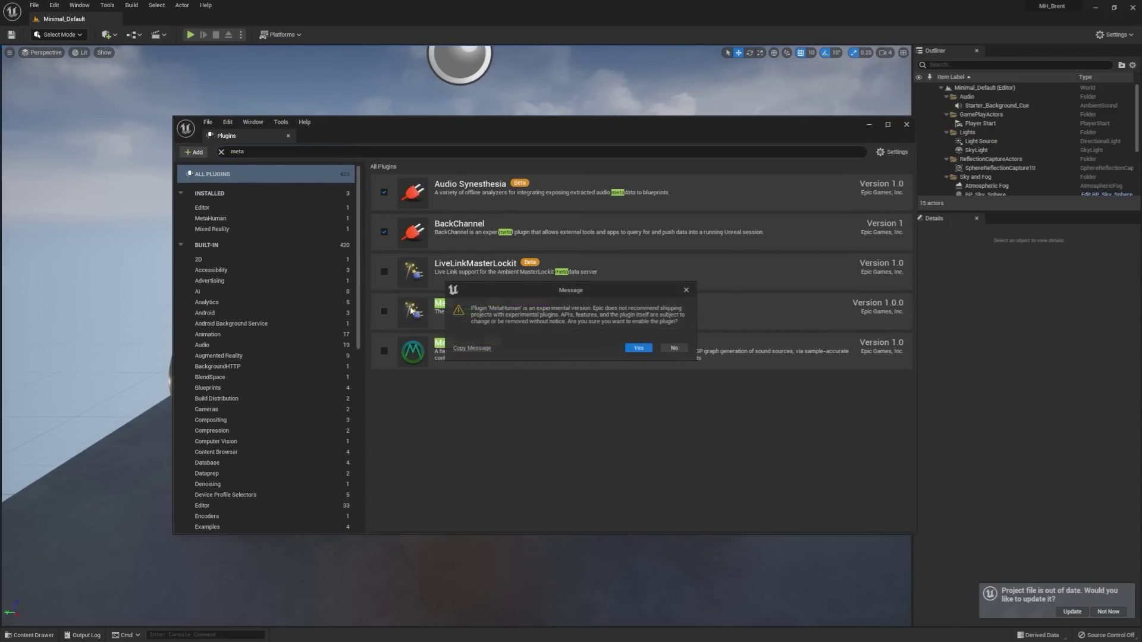
{"action": "left_click", "coordinate": [640, 348]}
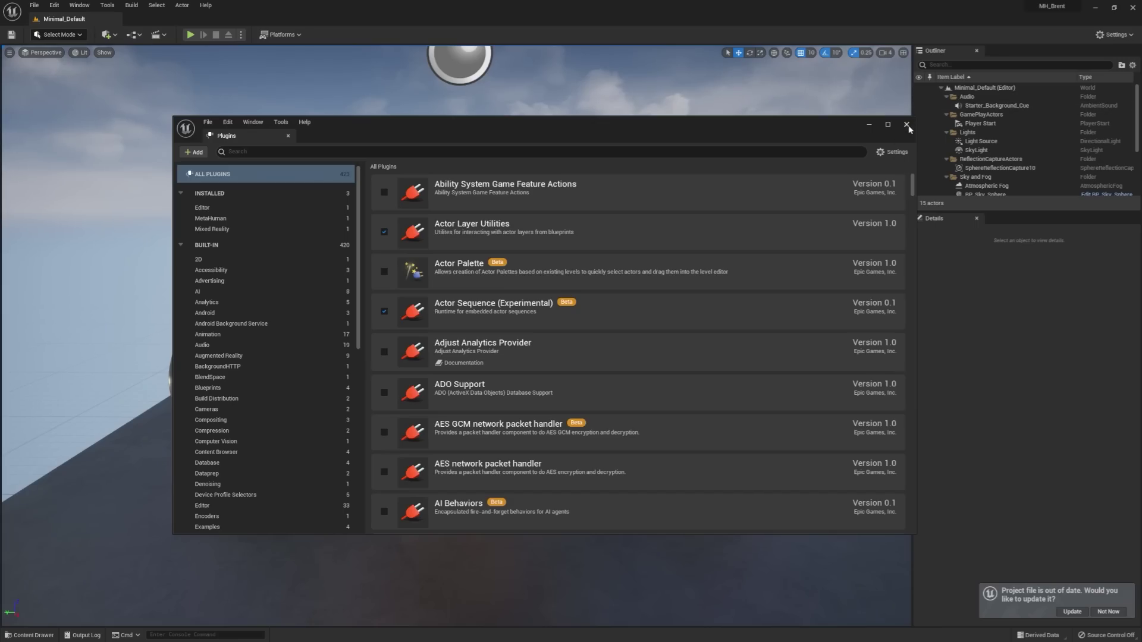
{"action": "left_click", "coordinate": [907, 125]}
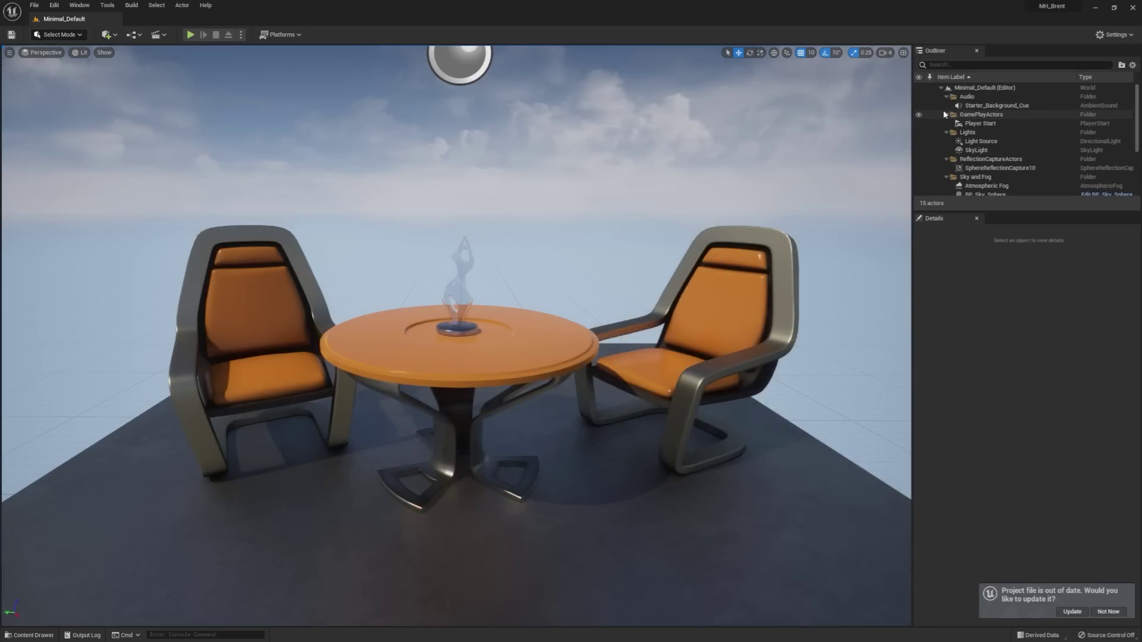
Delete the table, chairs, statue and floor from the default level, along with the Audio and GamePlayActors folders.
{"action": "left_click", "coordinate": [987, 97]}
{"action": "scroll", "coordinate": [997, 148], "scroll_direction": "down", "scroll_amount": 5}
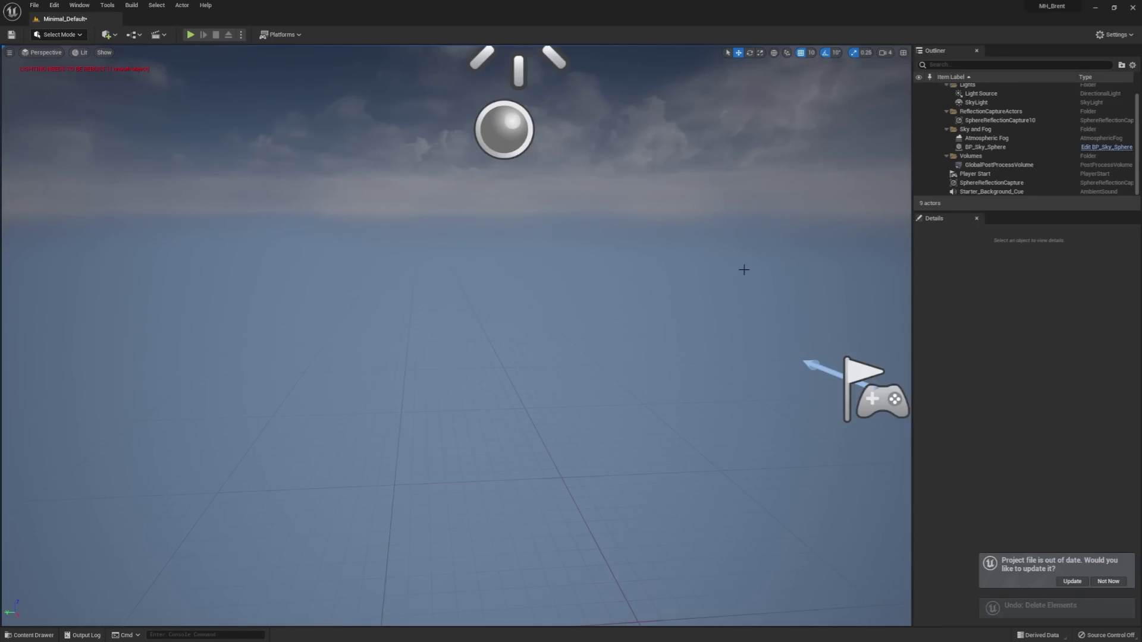
{"action": "right_click_drag", "start_coordinate": [744, 268], "coordinate": [869, 265]}
{"action": "scroll", "coordinate": [1026, 128], "scroll_direction": "up", "scroll_amount": 1}
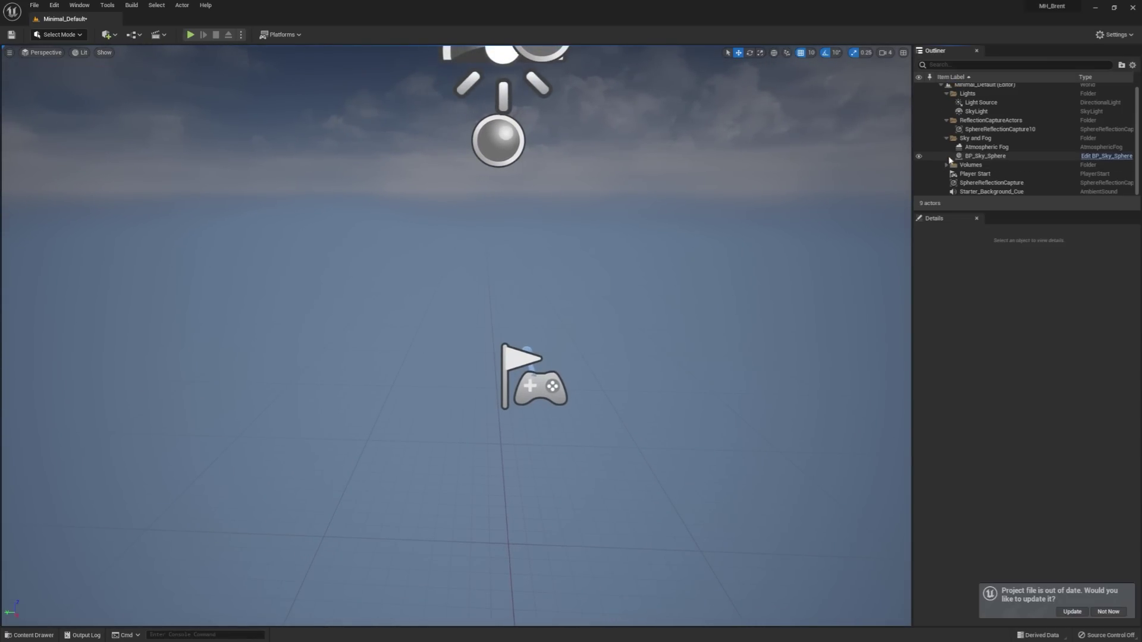
Collapse the Volumes, Sky and Fog, ReflectionCaptureActors and Lights folders in the Outliner.
{"action": "left_click", "coordinate": [947, 168]}
{"action": "left_click", "coordinate": [948, 141]}
{"action": "left_click", "coordinate": [948, 123]}
{"action": "left_click", "coordinate": [947, 97]}
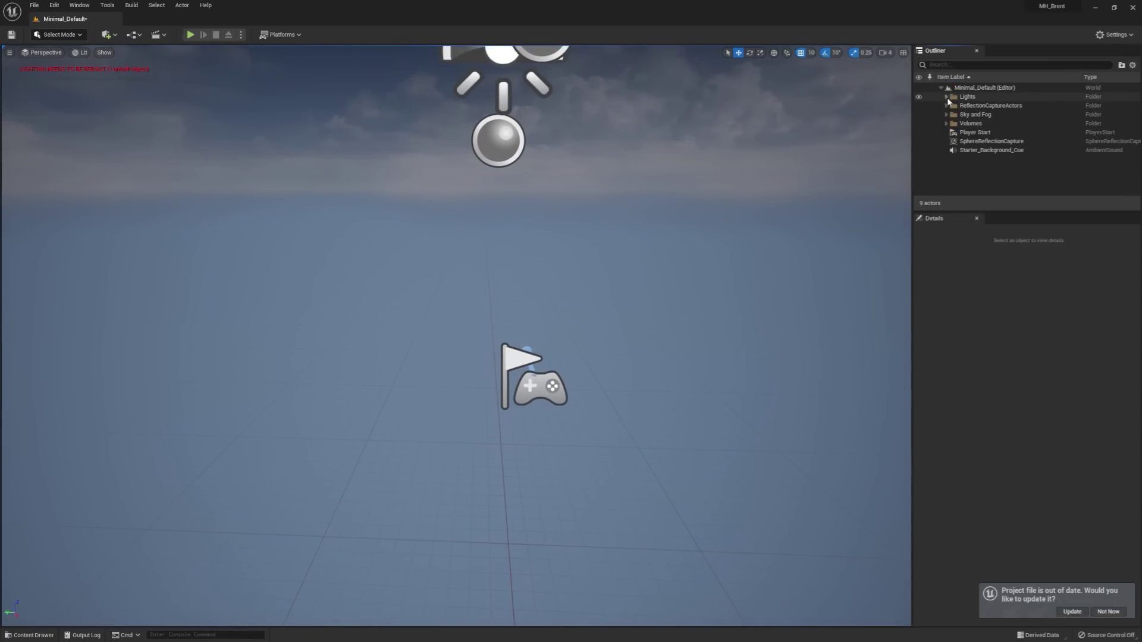
Dock the content browser in the layout and create a folder named MH_Brent inside Content.
{"action": "left_click", "coordinate": [29, 636]}
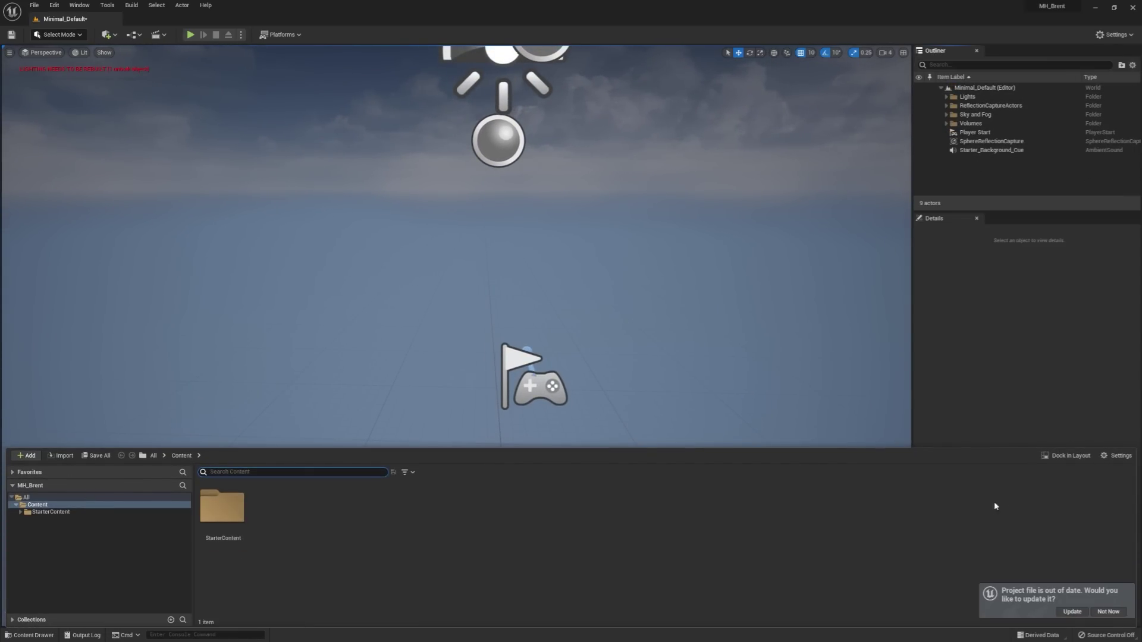
{"action": "left_click", "coordinate": [1071, 457]}
{"action": "right_click", "coordinate": [62, 537]}
{"action": "left_click", "coordinate": [148, 335]}
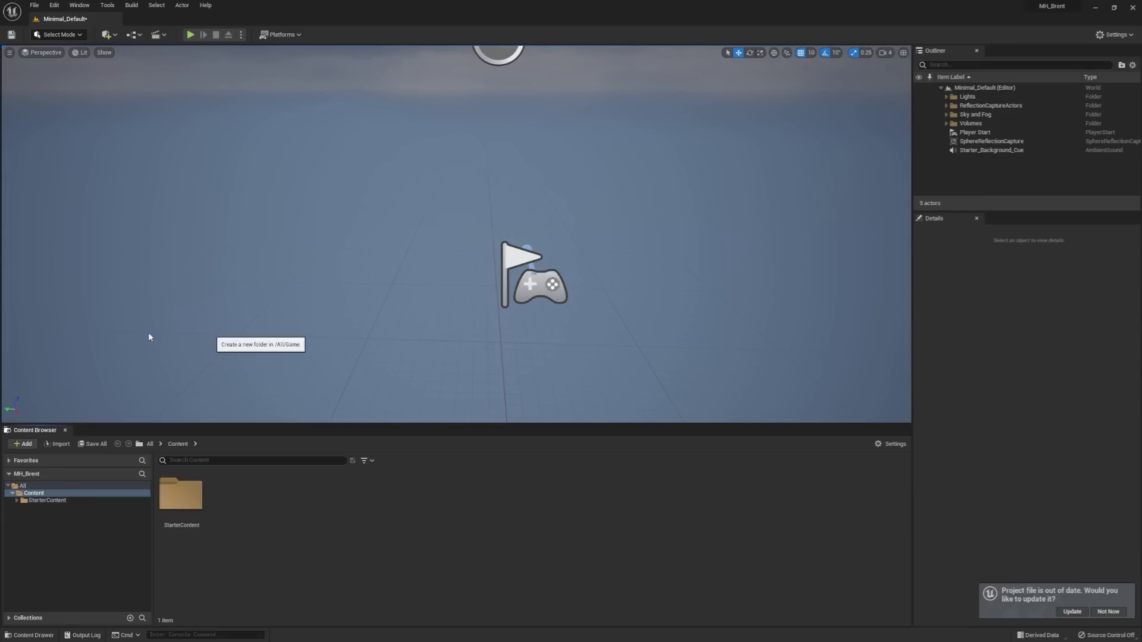
{"action": "type", "text": "MH_Brent"}
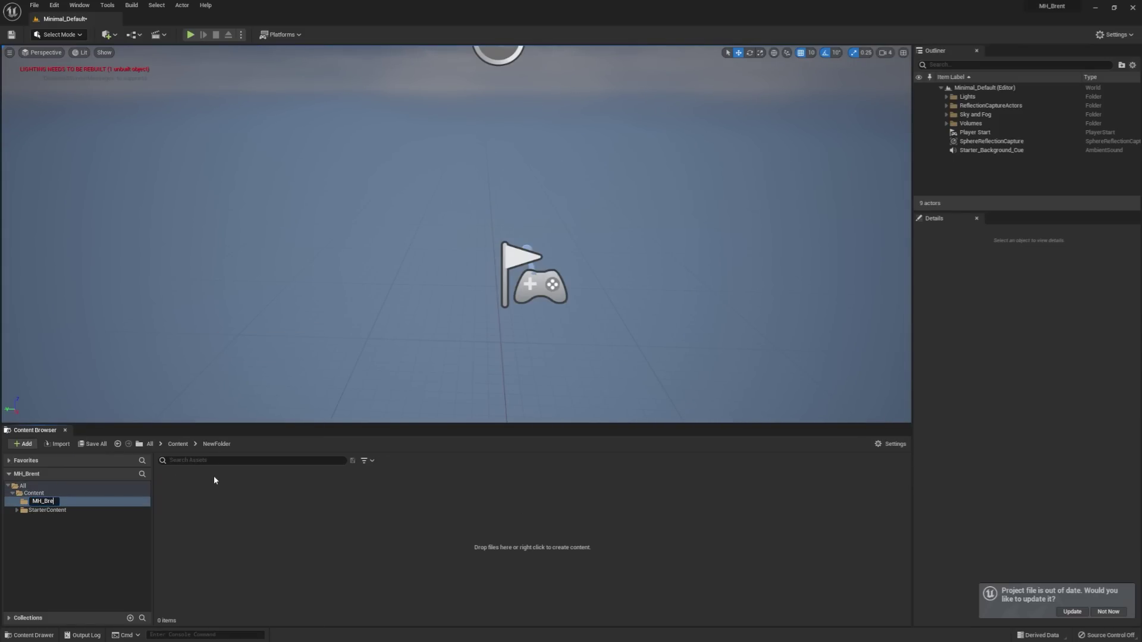
{"action": "key", "text": "Return"}
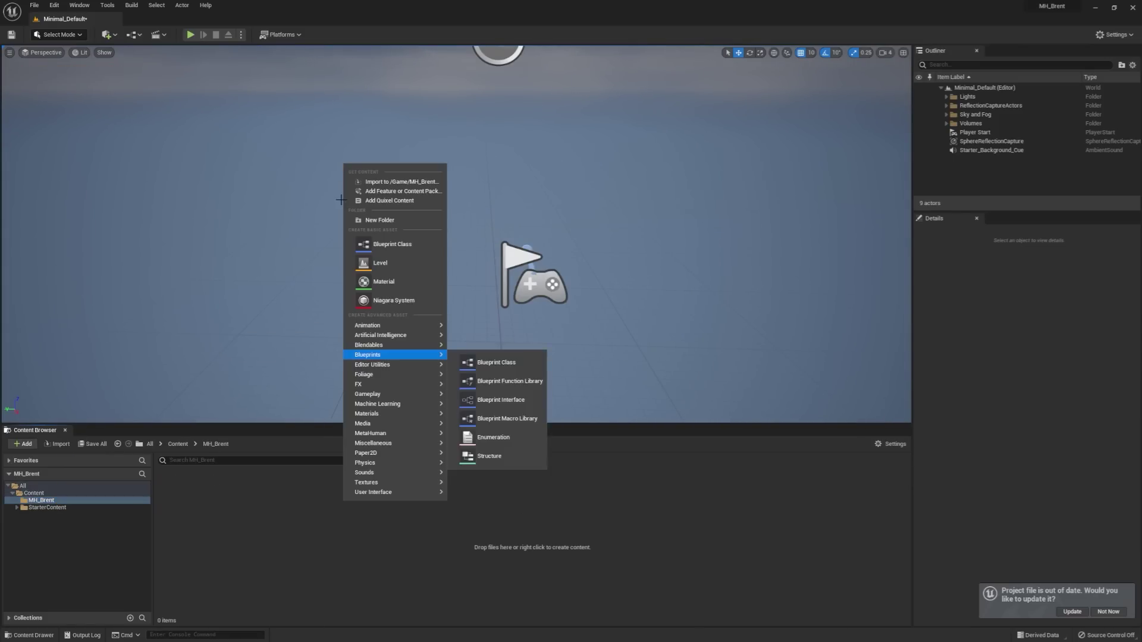
Import the RawHeadScan_01 FBX into the MH_Brent folder as a static mesh without Nanite.
{"action": "left_click", "coordinate": [397, 182]}
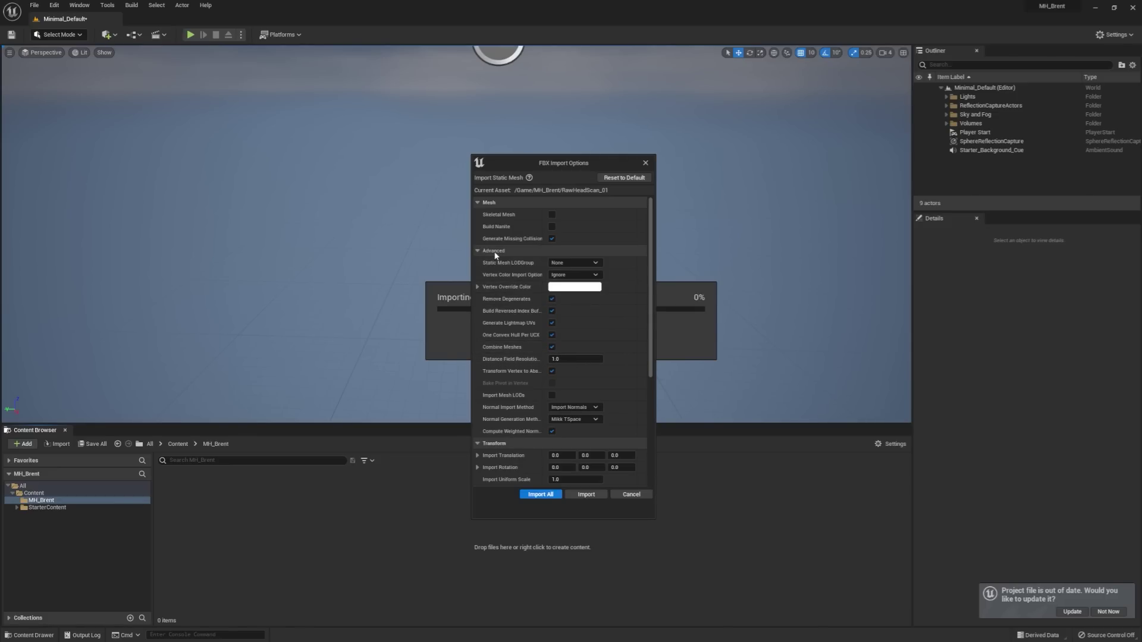
{"action": "scroll", "coordinate": [494, 256], "scroll_direction": "down", "scroll_amount": 5}
{"action": "left_click", "coordinate": [586, 494]}
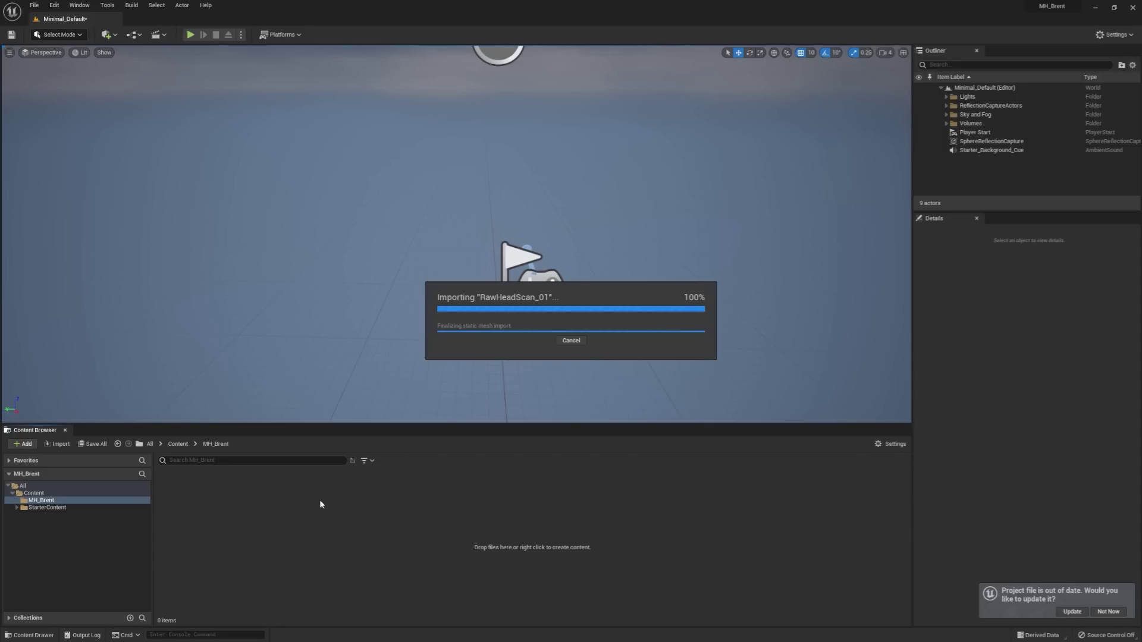
{"action": "mouse_move", "coordinate": [291, 505]}
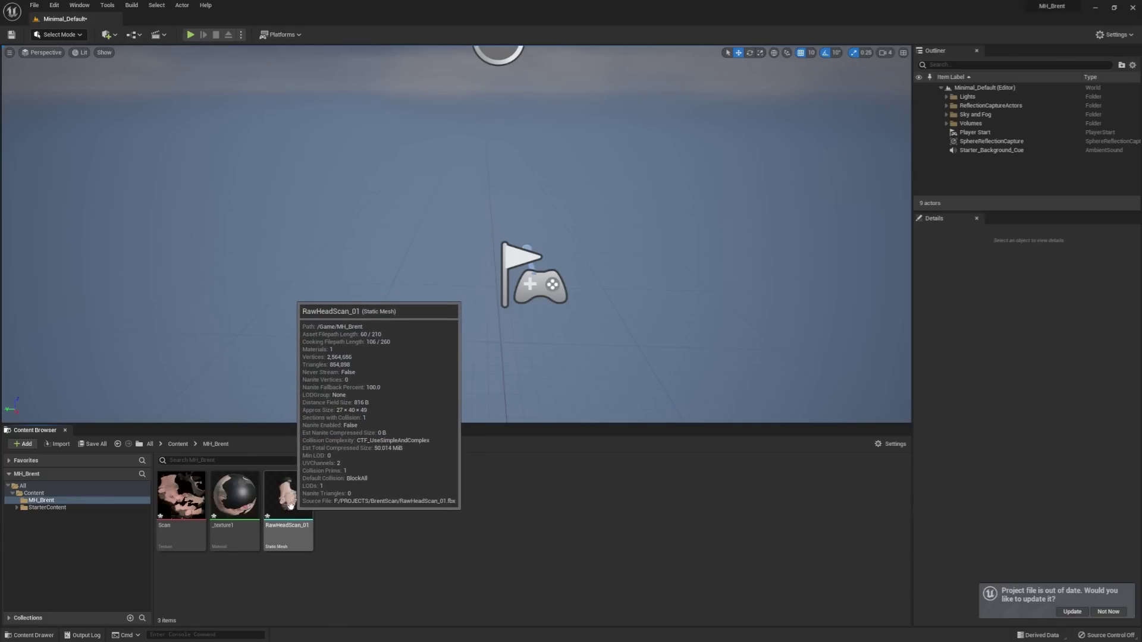
Place the RawHeadScan_01 static mesh in the level, rotated about -179.7° around X so the head stands upright.
{"action": "left_click_drag", "start_coordinate": [291, 506], "coordinate": [474, 275]}
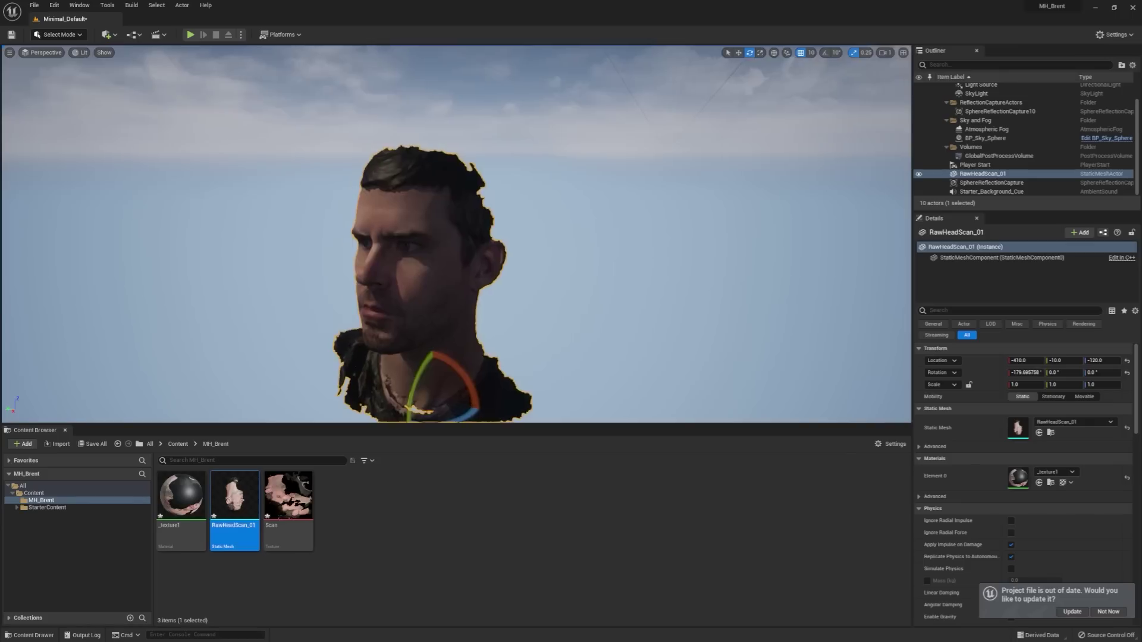
{"action": "left_click_drag", "start_coordinate": [481, 242], "coordinate": [612, 248], "text": "alt"}
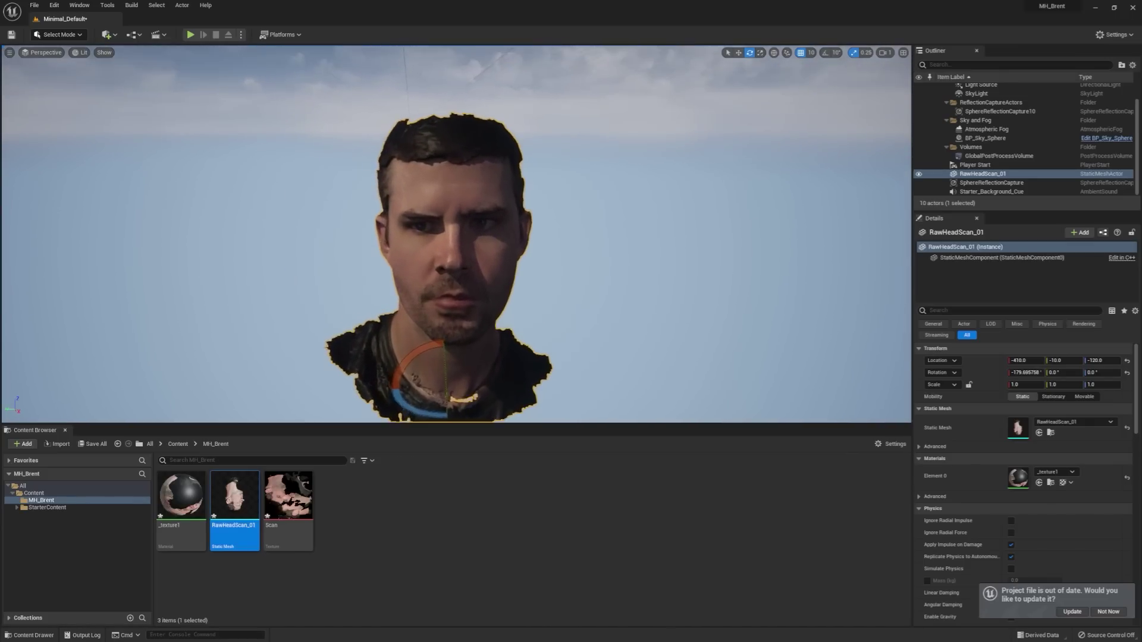
{"action": "scroll", "coordinate": [481, 242], "scroll_direction": "up", "scroll_amount": 4}
{"action": "scroll", "coordinate": [463, 350], "scroll_direction": "down", "scroll_amount": 3}
{"action": "left_click_drag", "start_coordinate": [462, 350], "coordinate": [536, 357], "text": "alt"}
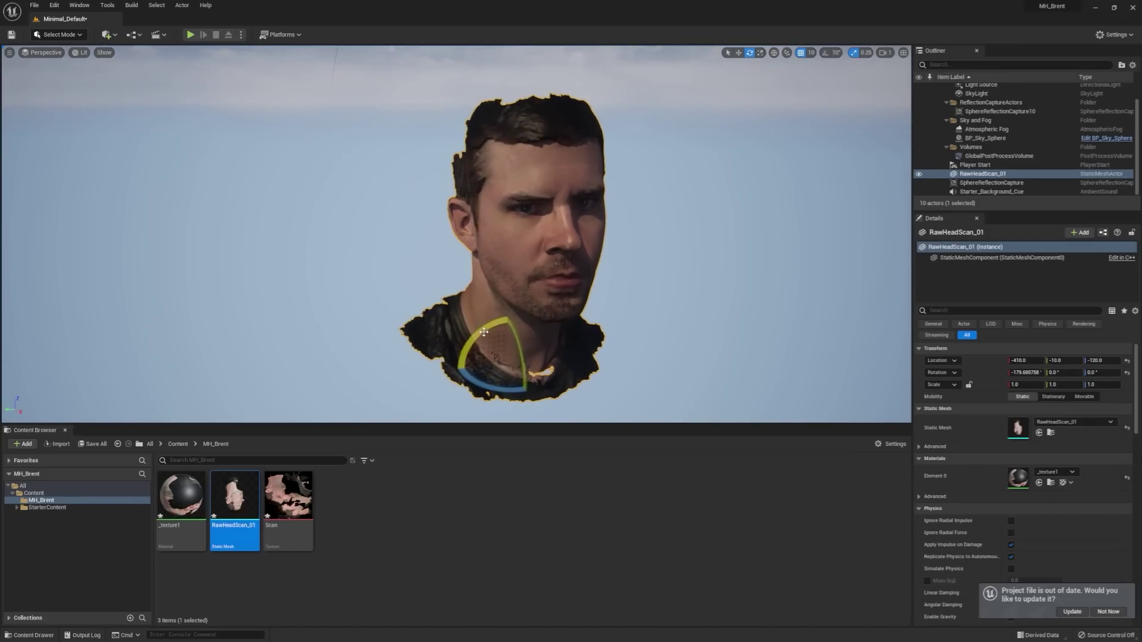
{"action": "left_click_drag", "start_coordinate": [462, 351], "coordinate": [482, 351], "text": "alt"}
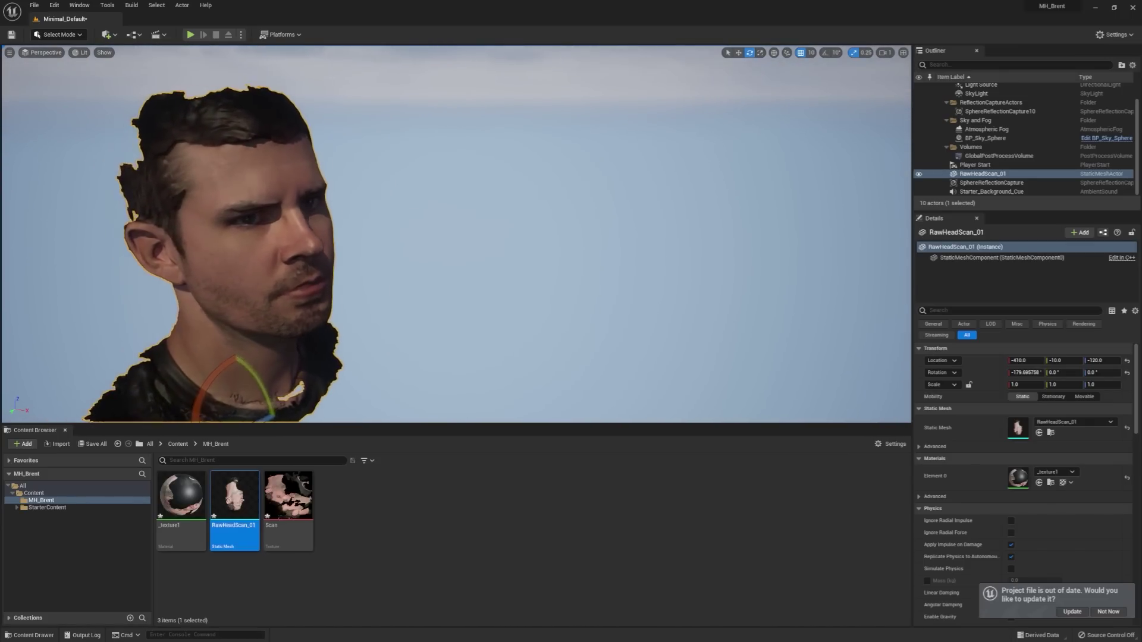
{"action": "right_click_drag", "start_coordinate": [462, 298], "coordinate": [280, 296]}
{"action": "mouse_move", "coordinate": [458, 238]}
{"action": "right_mouse_down"}
{"action": "mouse_move", "coordinate": [380, 238]}
{"action": "mouse_move", "coordinate": [512, 252]}
{"action": "mouse_move", "coordinate": [476, 246]}
{"action": "right_mouse_up"}
{"action": "left_click_drag", "start_coordinate": [476, 344], "coordinate": [553, 348], "text": "alt"}
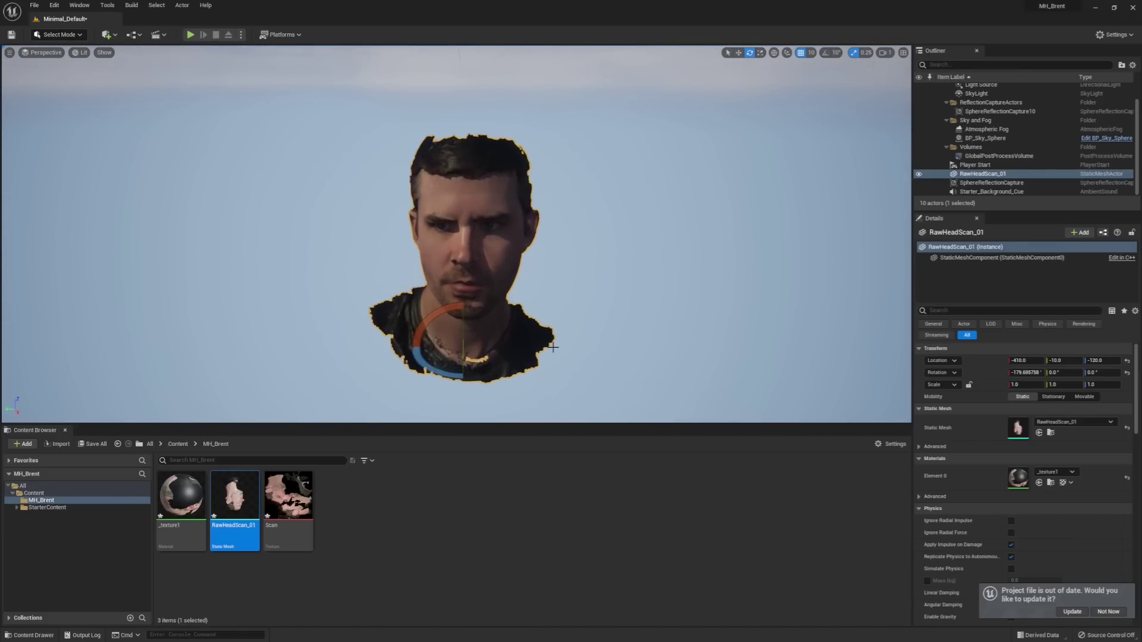
Rotate the head in the level about -2.2° around its vertical Z axis.
{"action": "left_click_drag", "start_coordinate": [435, 369], "coordinate": [443, 372]}
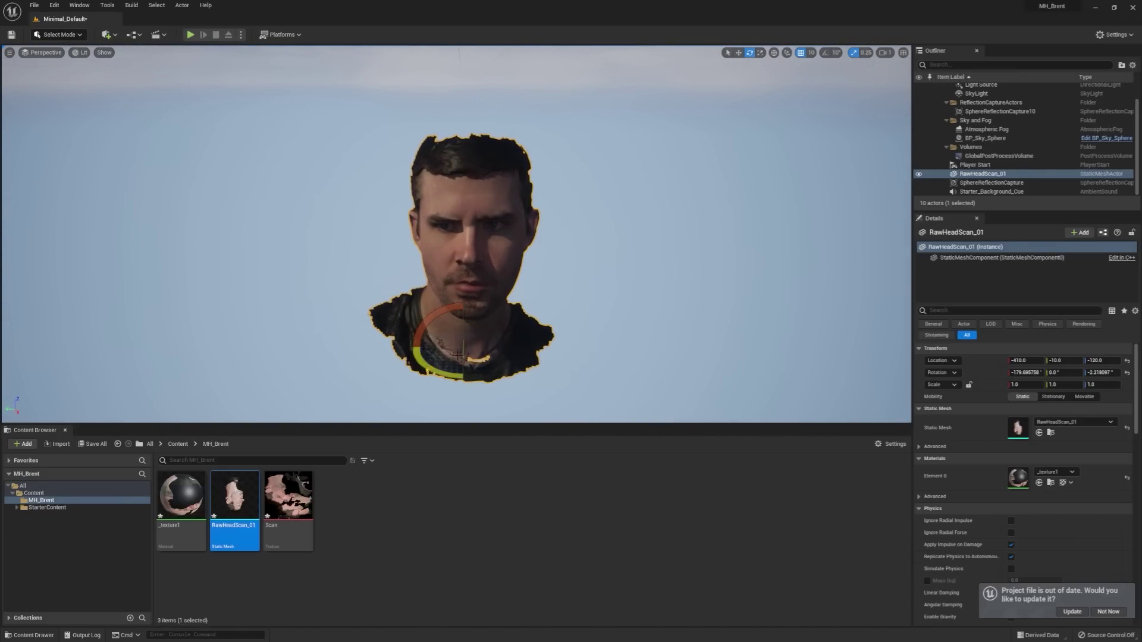
{"action": "right_click_drag", "start_coordinate": [453, 351], "coordinate": [467, 381]}
{"action": "right_click_drag", "start_coordinate": [483, 296], "coordinate": [483, 267]}
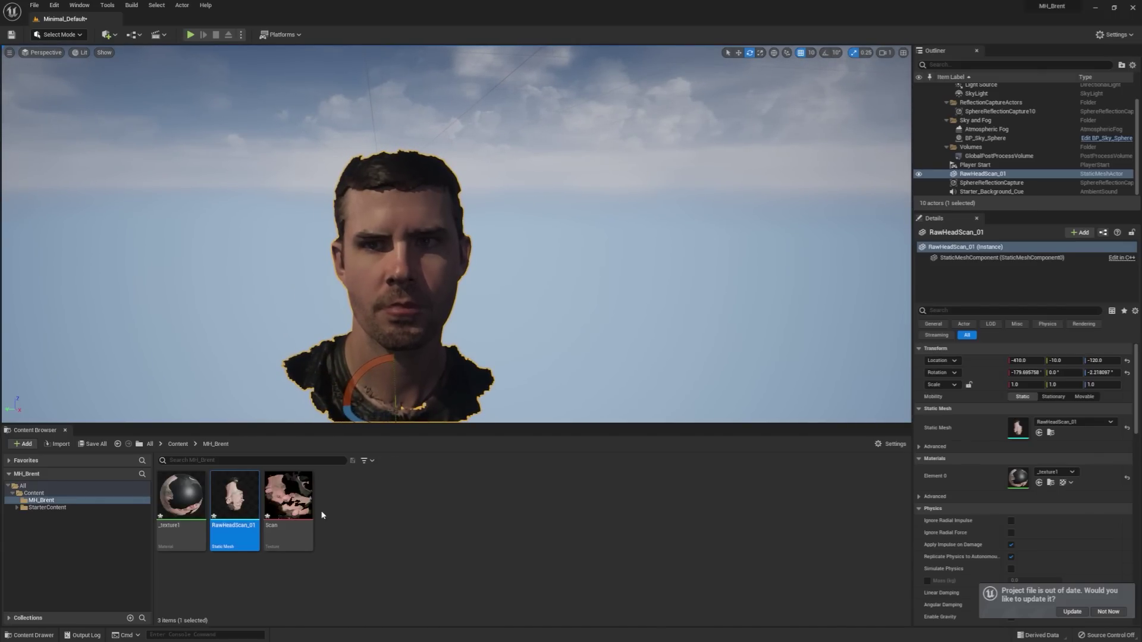
Create a MetaHuman Identity asset named MH_Brent in the MH_Brent folder.
{"action": "left_click", "coordinate": [114, 501]}
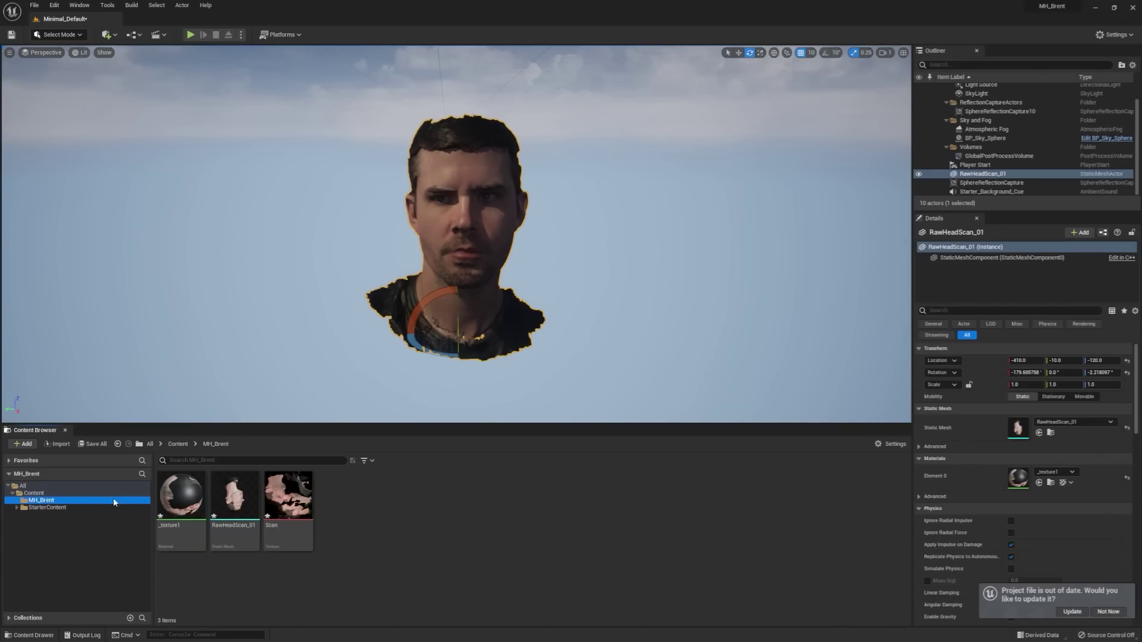
{"action": "right_click", "coordinate": [356, 505]}
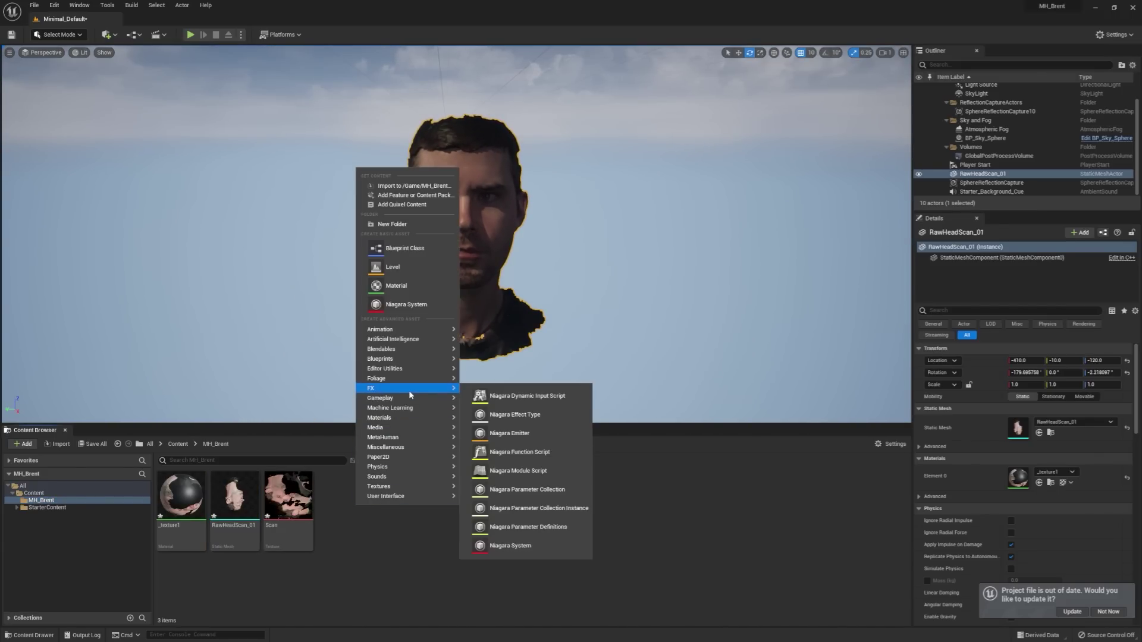
{"action": "mouse_move", "coordinate": [416, 439]}
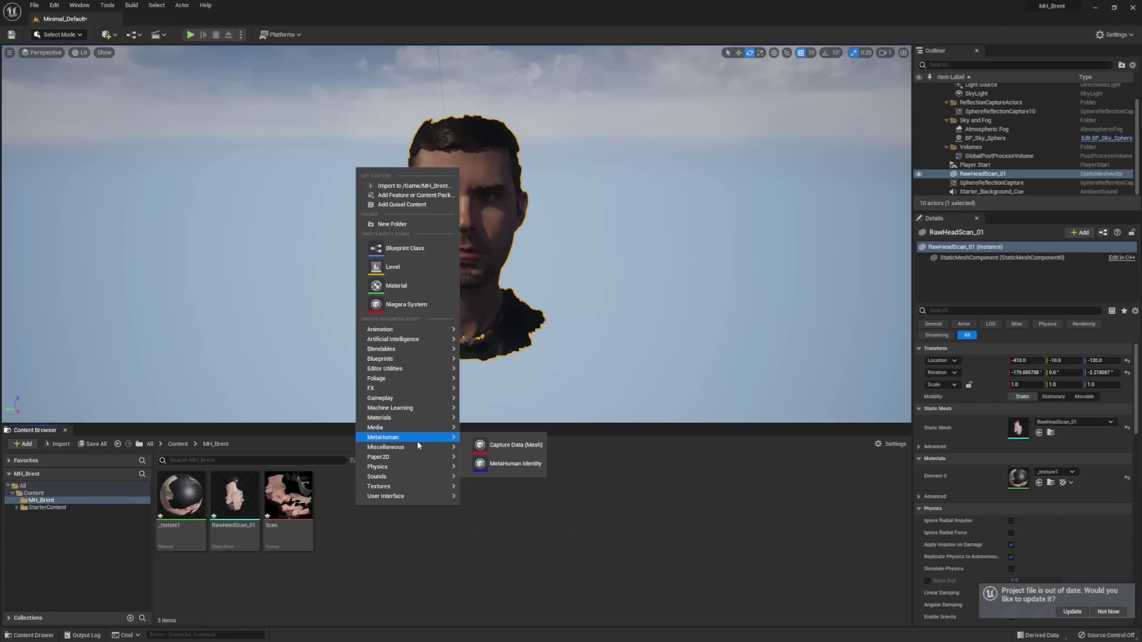
{"action": "left_click", "coordinate": [503, 464]}
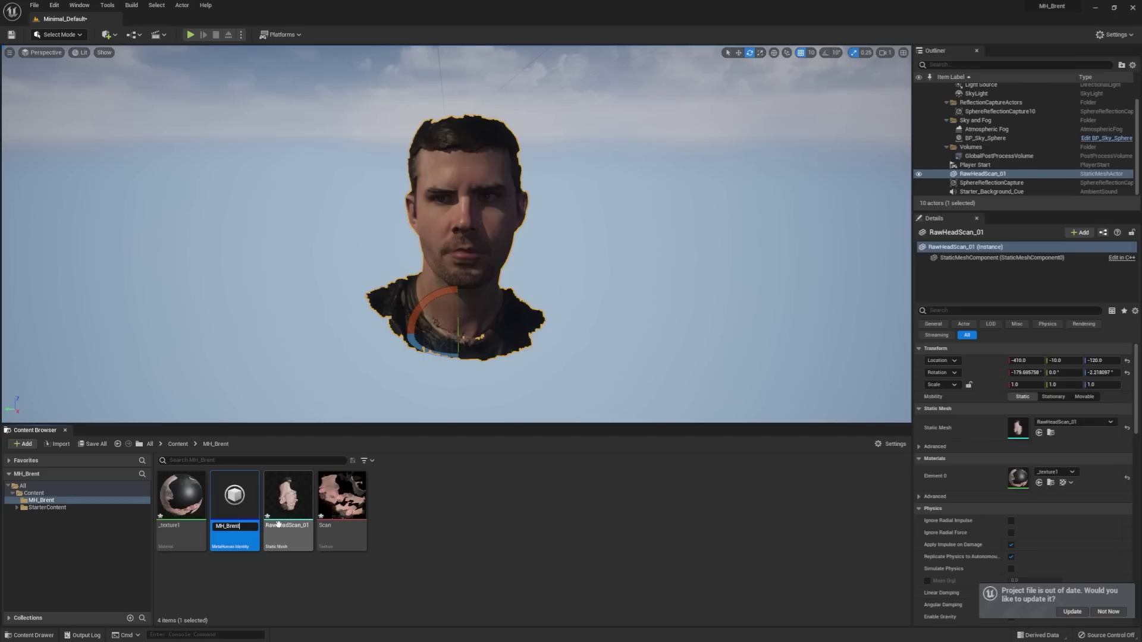
Open the MH_Brent identity asset and sign in with the Epic Games account option.
{"action": "double_click", "coordinate": [249, 496]}
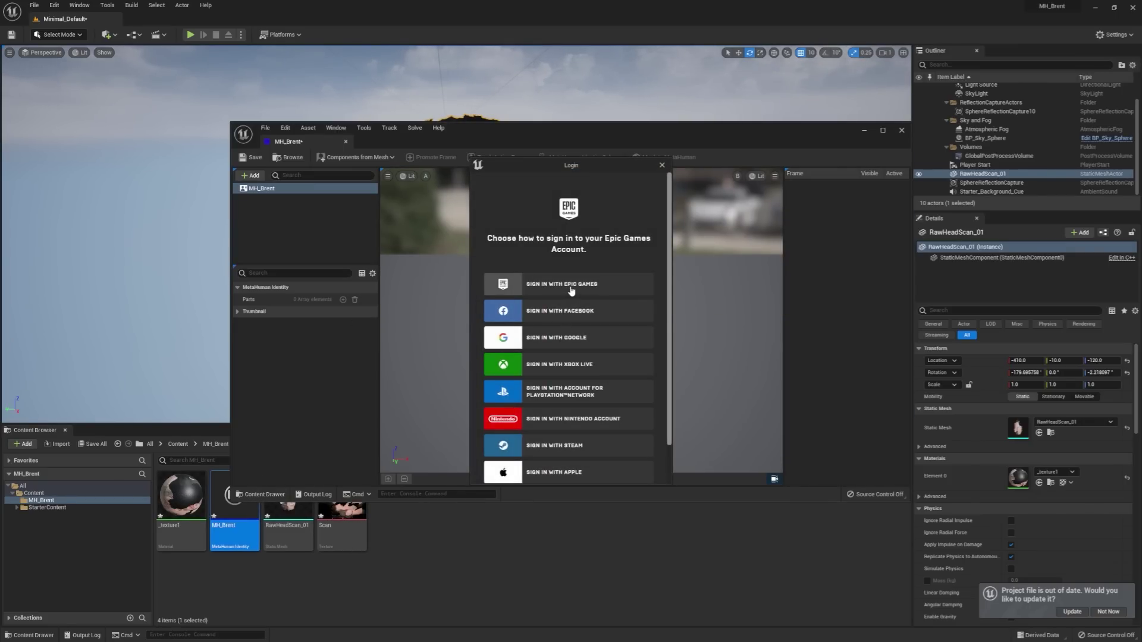
{"action": "left_click", "coordinate": [571, 288]}
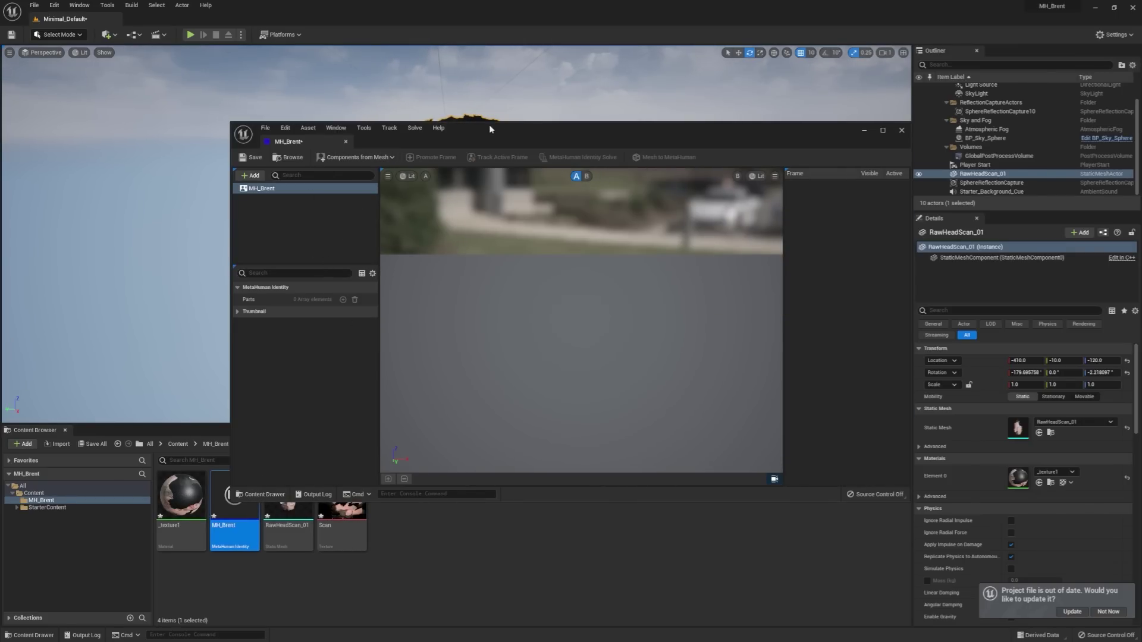
{"action": "mouse_move", "coordinate": [519, 133]}
{"action": "left_mouse_down"}
{"action": "mouse_move", "coordinate": [412, 197]}
{"action": "mouse_move", "coordinate": [515, 128]}
{"action": "left_mouse_up"}
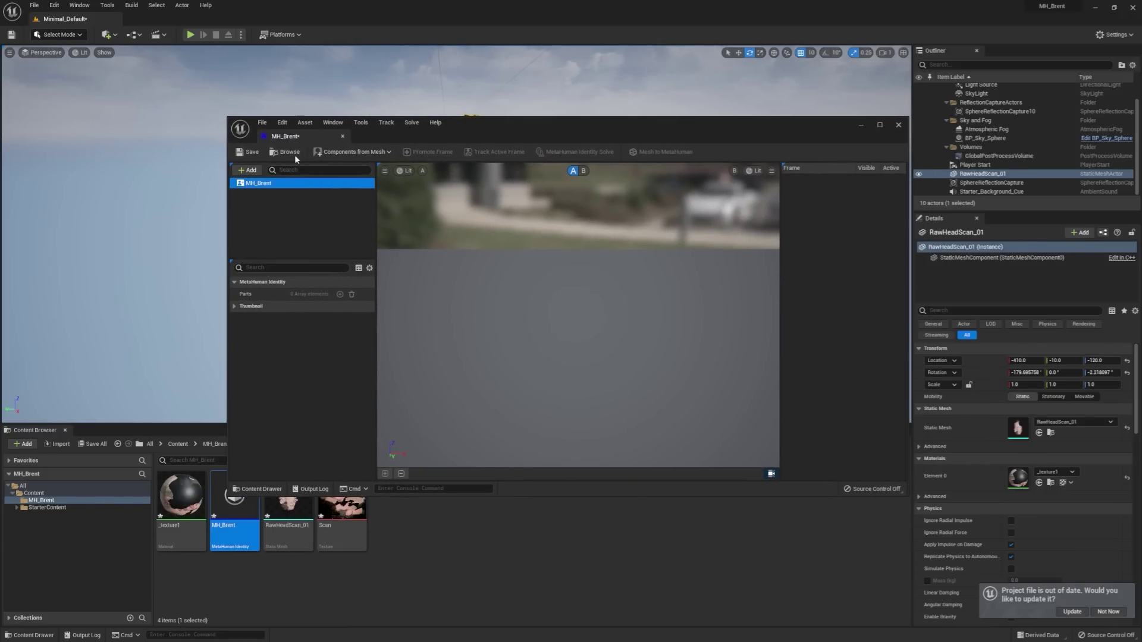
Create the identity's components from the RawHeadScan_01 static mesh.
{"action": "left_click", "coordinate": [362, 150]}
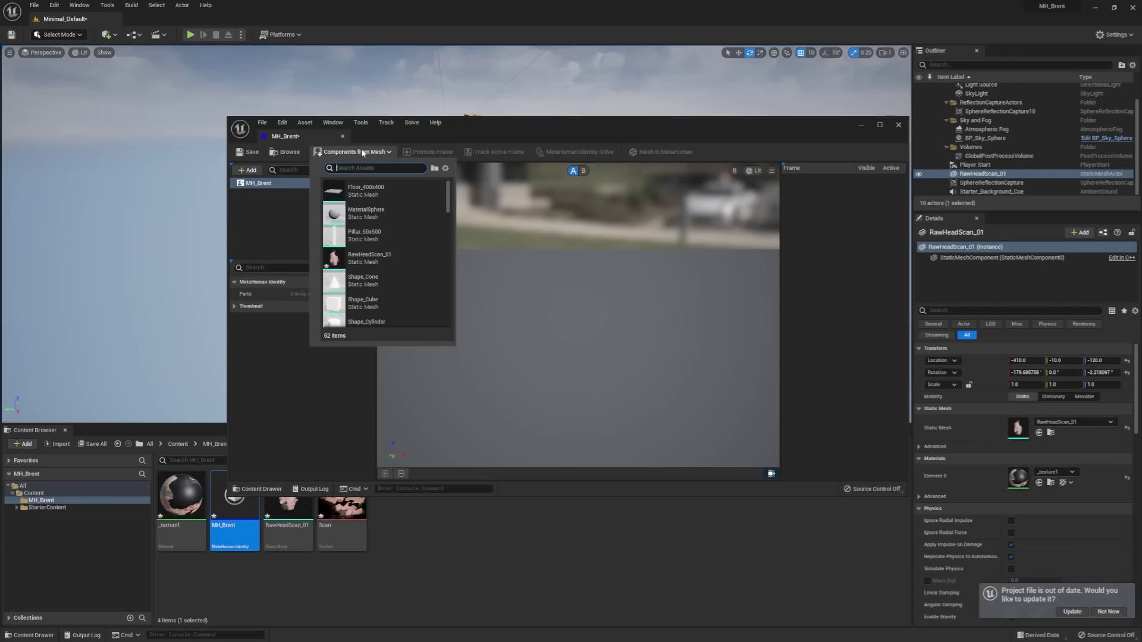
{"action": "left_click", "coordinate": [398, 264]}
{"action": "left_click_drag", "start_coordinate": [607, 236], "coordinate": [515, 287]}
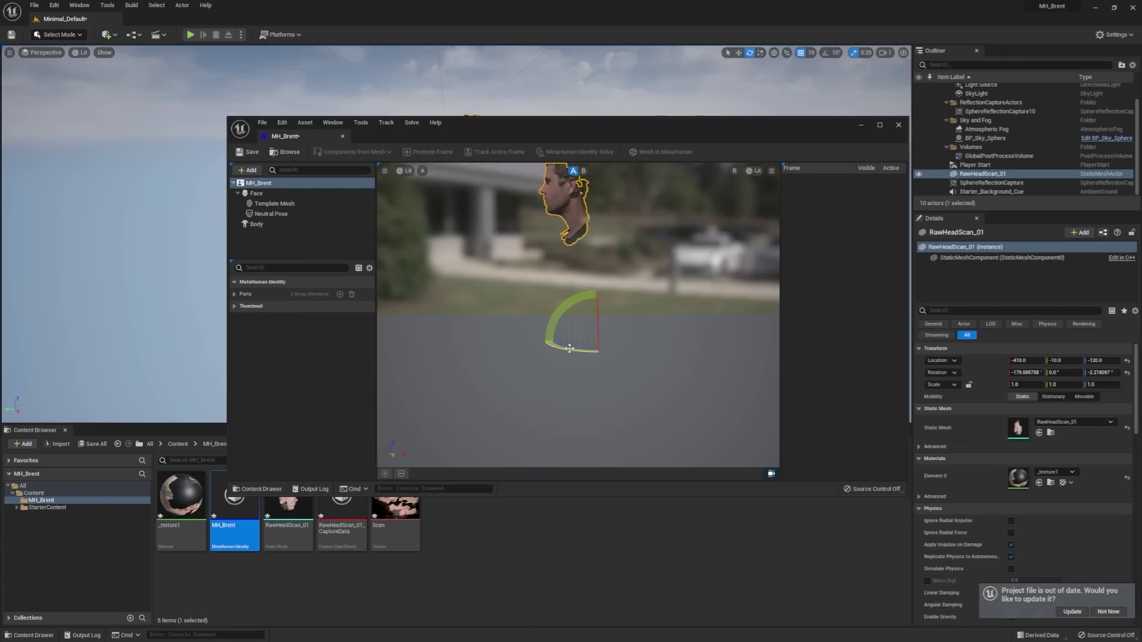
Rotate the head around its vertical axis to face the camera, lower it and frame it in the viewport.
{"action": "left_click_drag", "start_coordinate": [568, 350], "coordinate": [583, 331]}
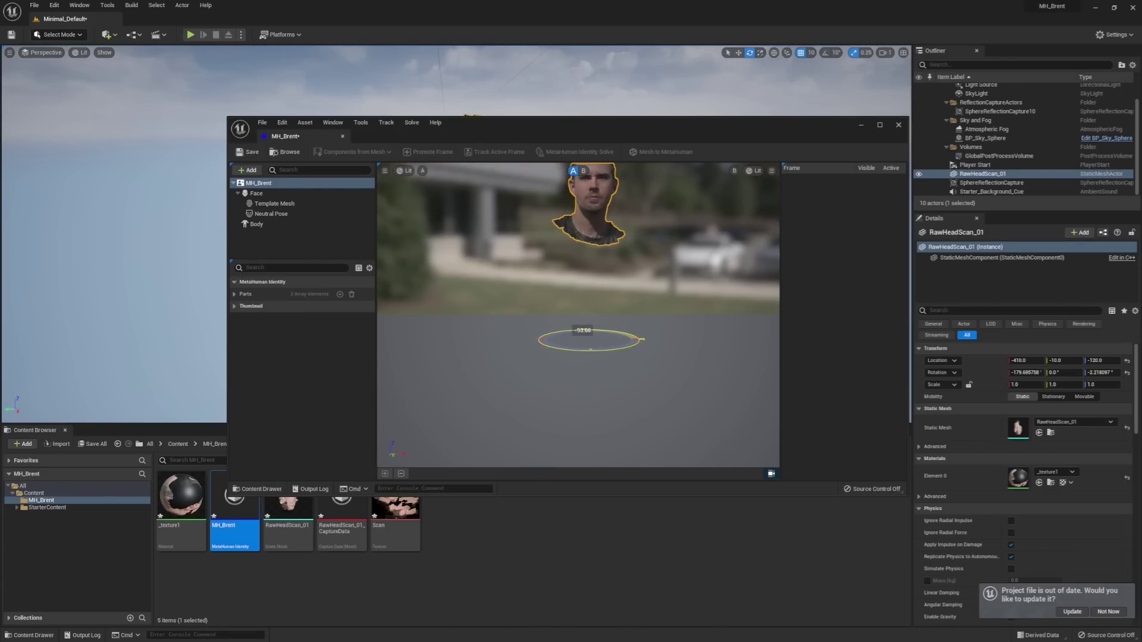
{"action": "left_click_drag", "start_coordinate": [582, 331], "coordinate": [578, 331]}
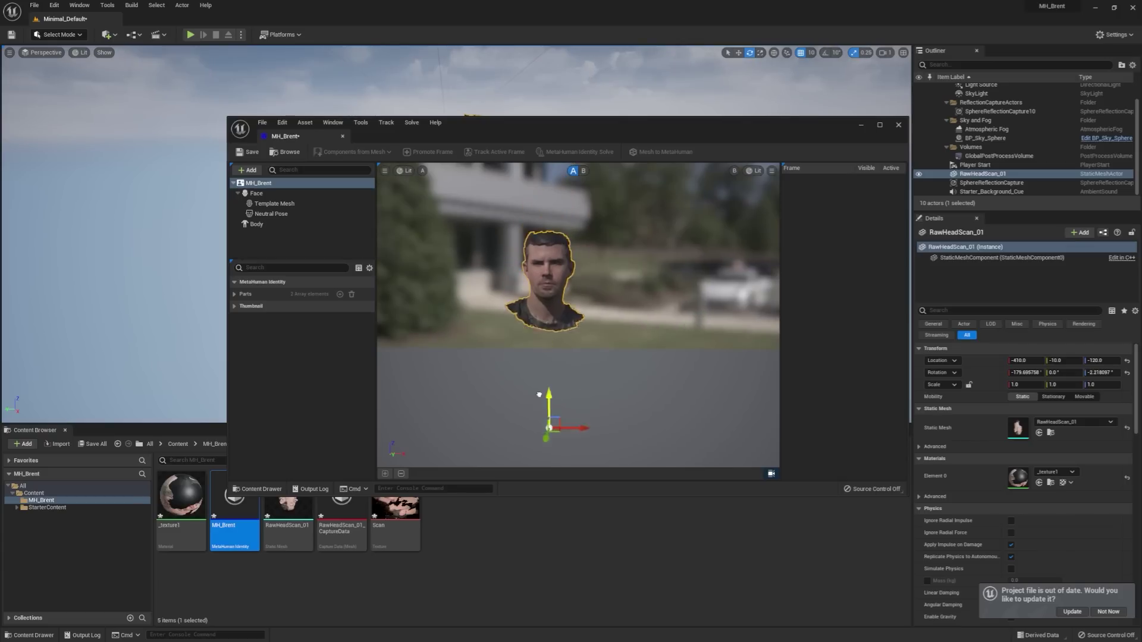
{"action": "left_click_drag", "start_coordinate": [538, 395], "coordinate": [531, 444]}
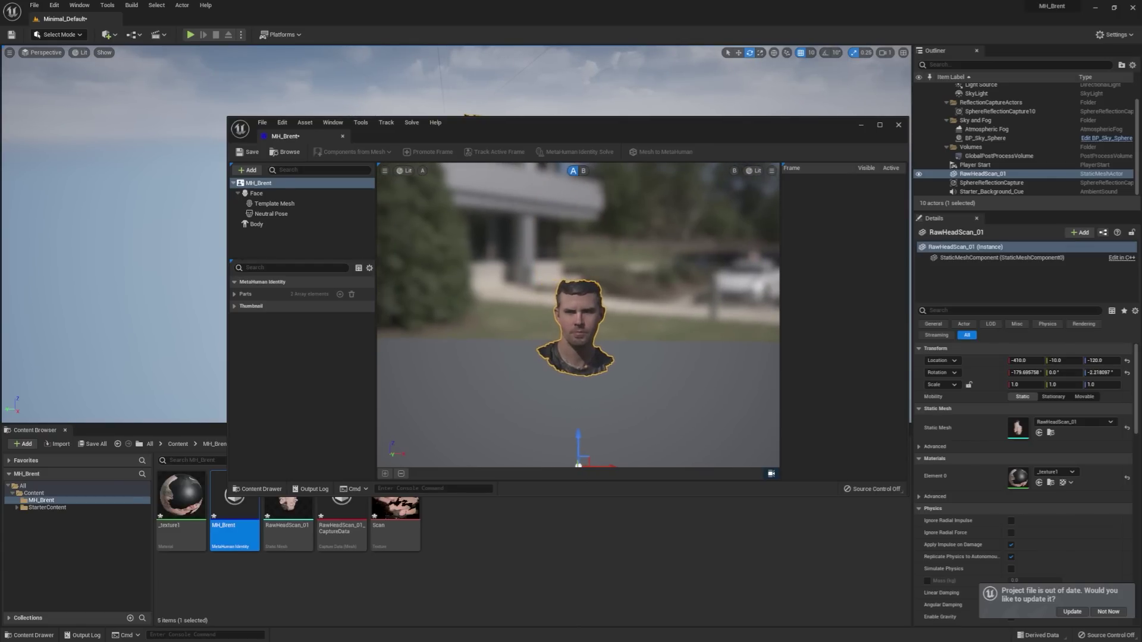
{"action": "key", "text": "f"}
Switch the identity viewport to Unlit and set its field of view to 15 for the Neutral Pose.
{"action": "left_click", "coordinate": [408, 172]}
{"action": "left_click", "coordinate": [424, 204]}
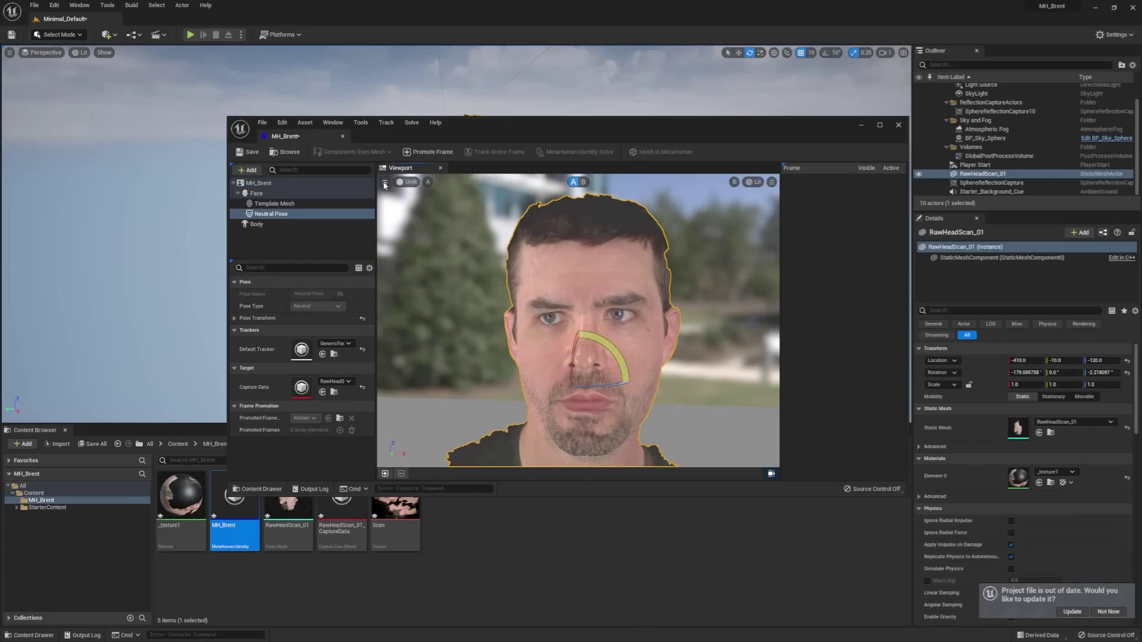
{"action": "left_click", "coordinate": [384, 184]}
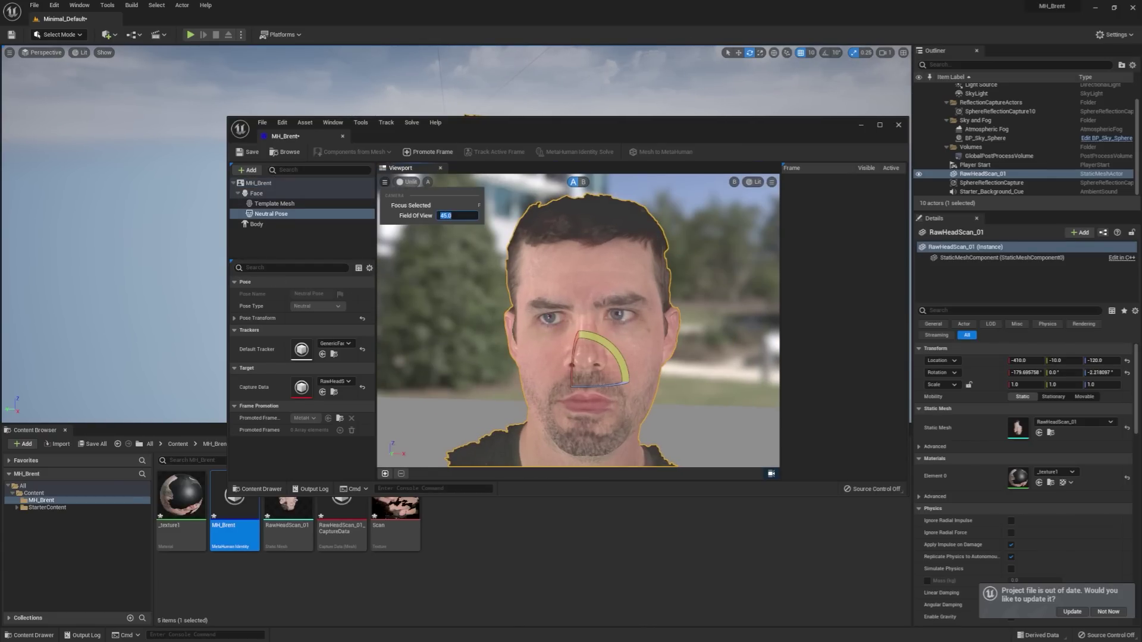
{"action": "type", "text": "15"}
{"action": "key", "text": "Return"}
{"action": "left_click", "coordinate": [279, 224]}
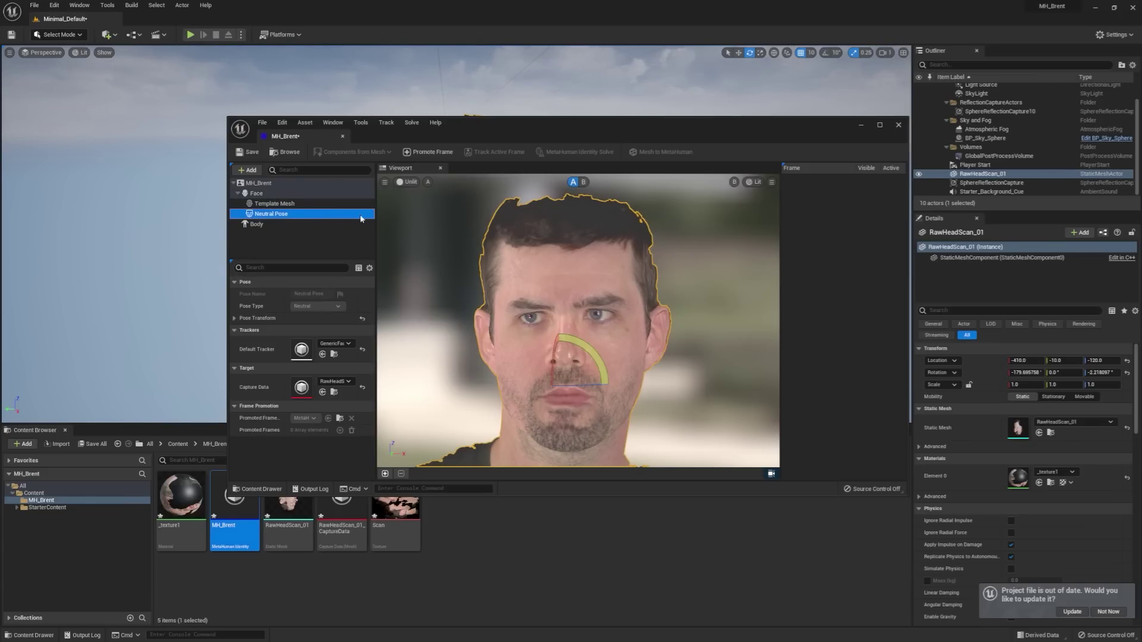
{"action": "middle_click_drag", "start_coordinate": [464, 256], "coordinate": [453, 256]}
Compare the head under Lit shading with Unlit, and check the viewport's field of view setting.
{"action": "left_click", "coordinate": [409, 182]}
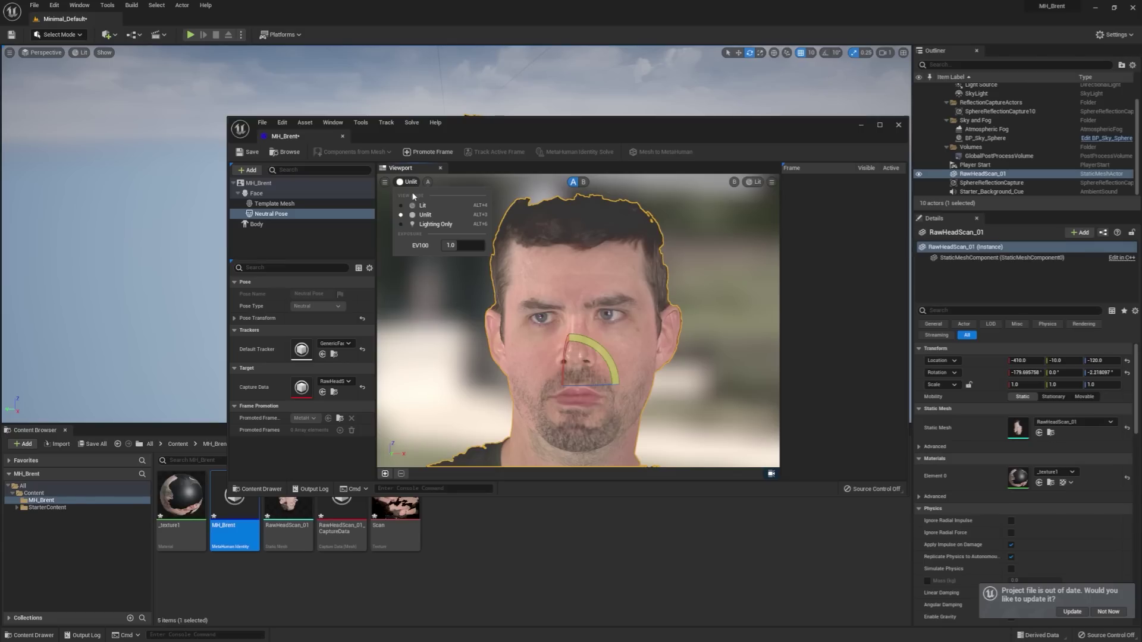
{"action": "left_click", "coordinate": [421, 204]}
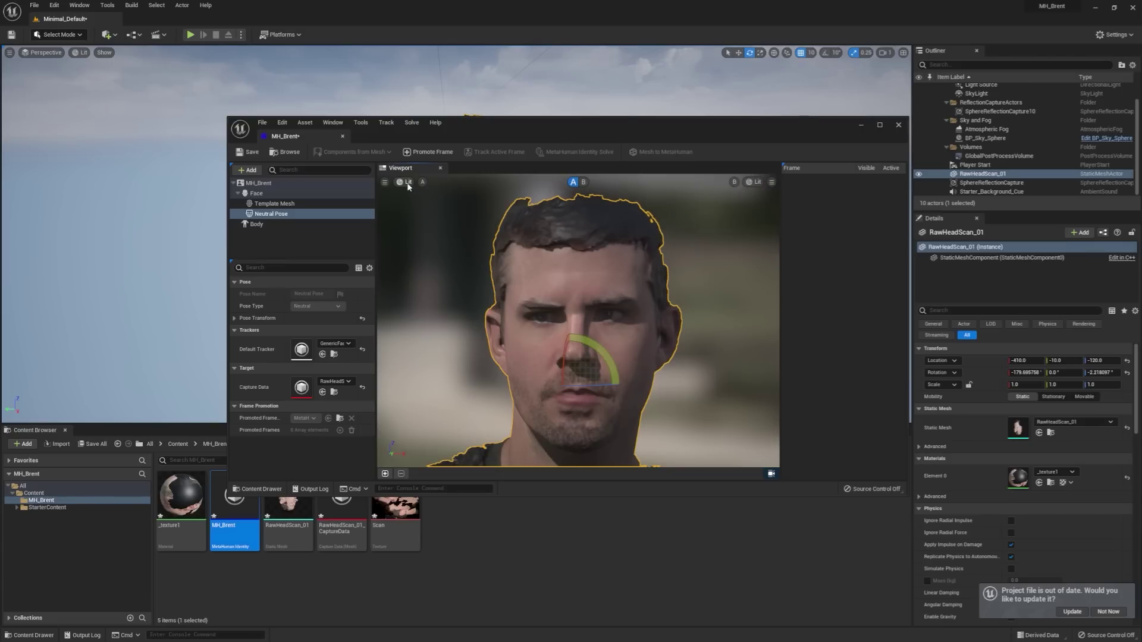
{"action": "left_click", "coordinate": [409, 182]}
{"action": "left_click", "coordinate": [418, 217]}
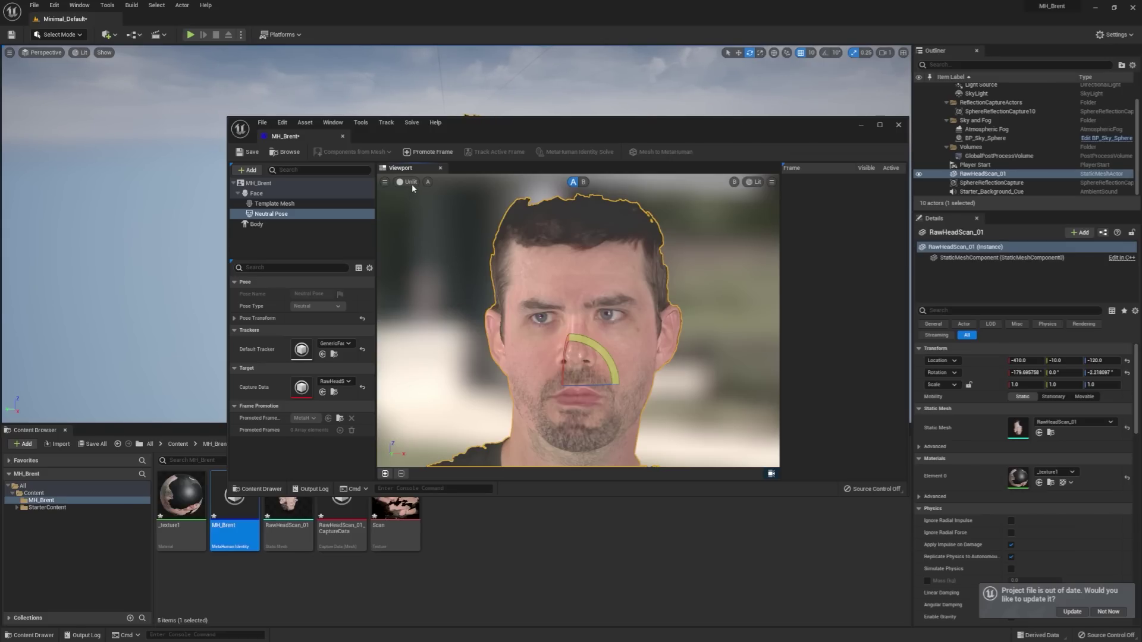
{"action": "left_click", "coordinate": [385, 183]}
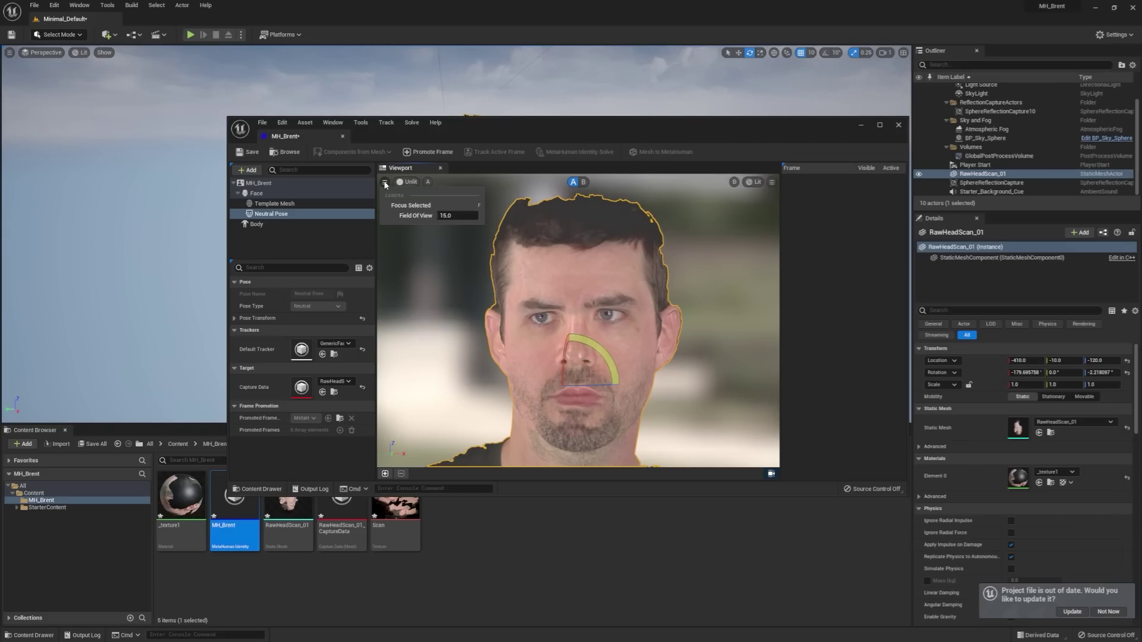
{"action": "left_click", "coordinate": [386, 183]}
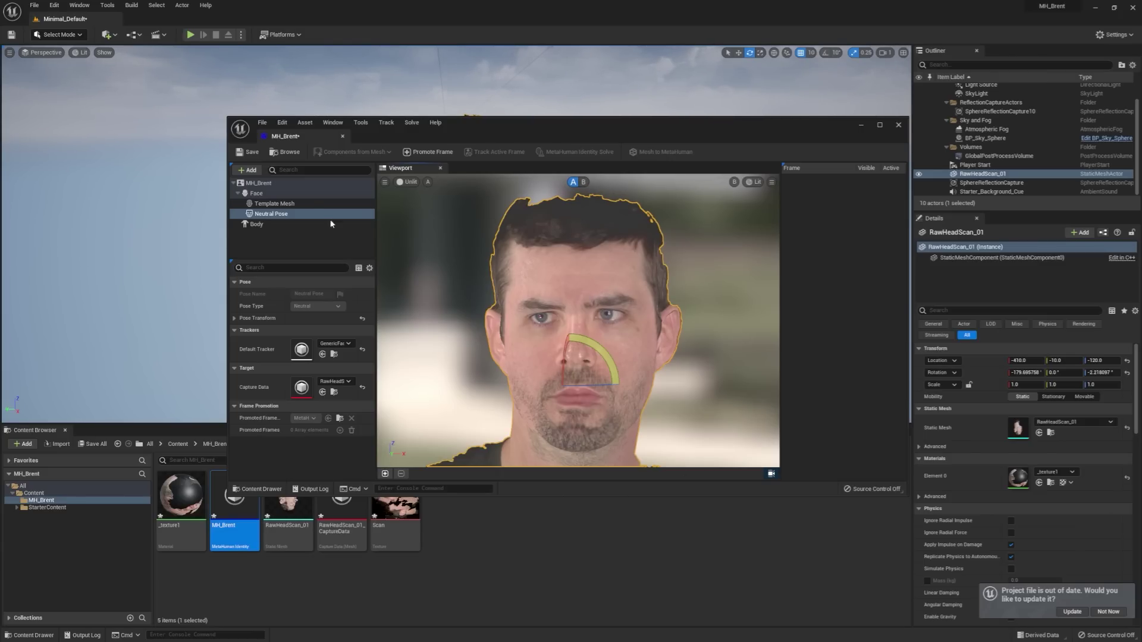
Promote the current front view as a frame and rename it Brent_Frame_01.
{"action": "left_click", "coordinate": [386, 474]}
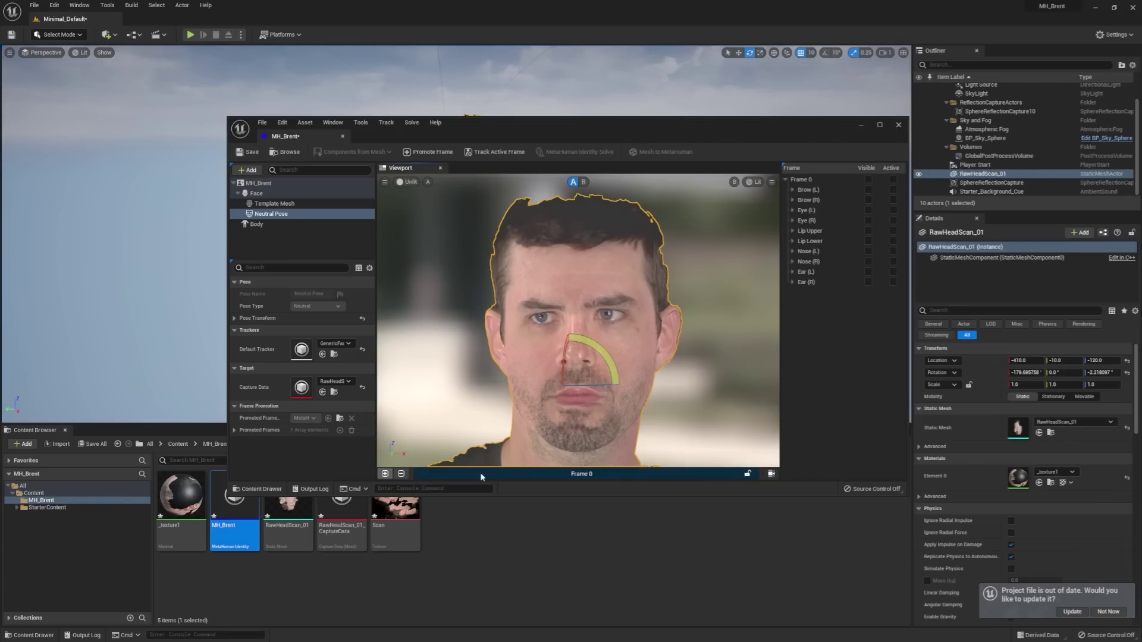
{"action": "double_click", "coordinate": [588, 474]}
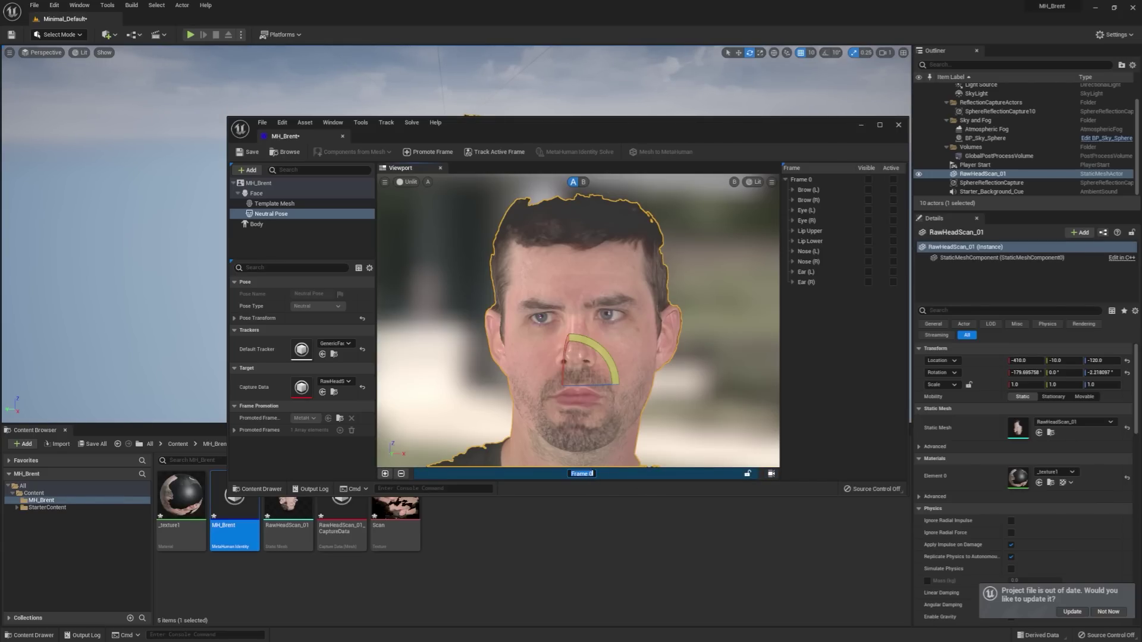
{"action": "type", "text": "Brent_Frame_01"}
{"action": "key", "text": "Return"}
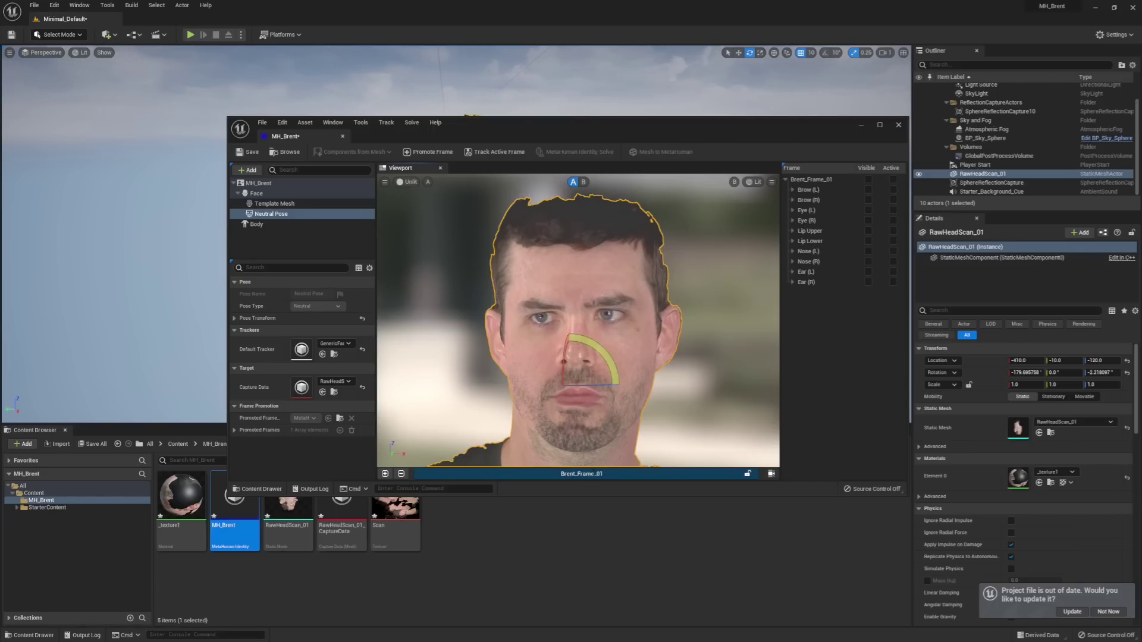
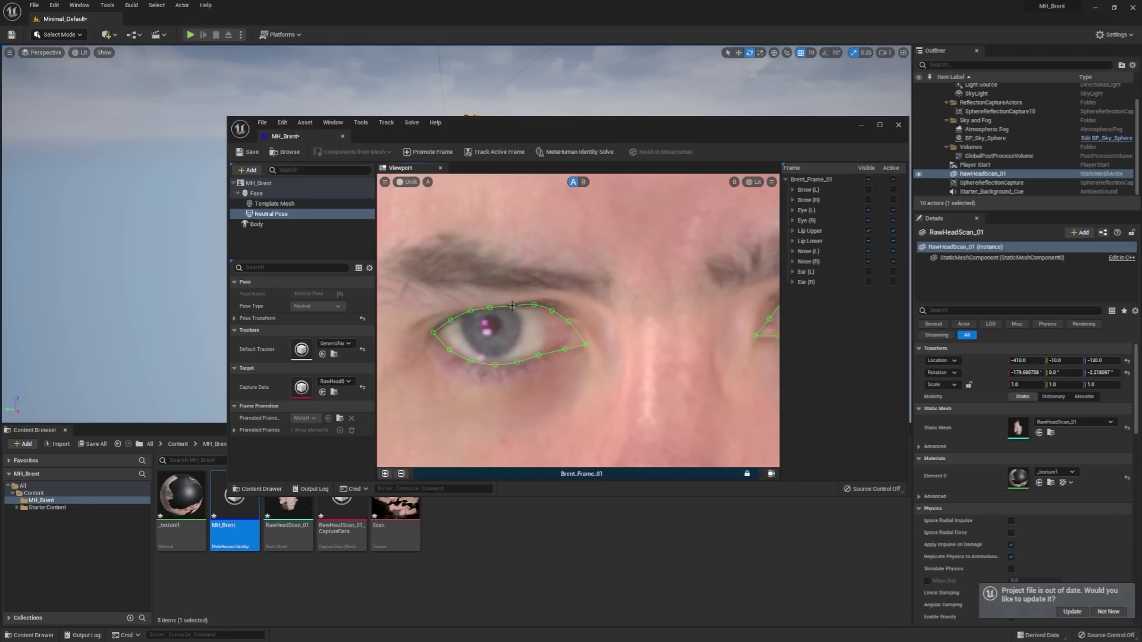
Check the tracked eye, nose and lip curves on the face, and run the MetaHuman Identity Solve.
{"action": "scroll", "coordinate": [702, 393], "scroll_direction": "down", "scroll_amount": 1}
{"action": "middle_click_drag", "start_coordinate": [676, 407], "coordinate": [576, 255]}
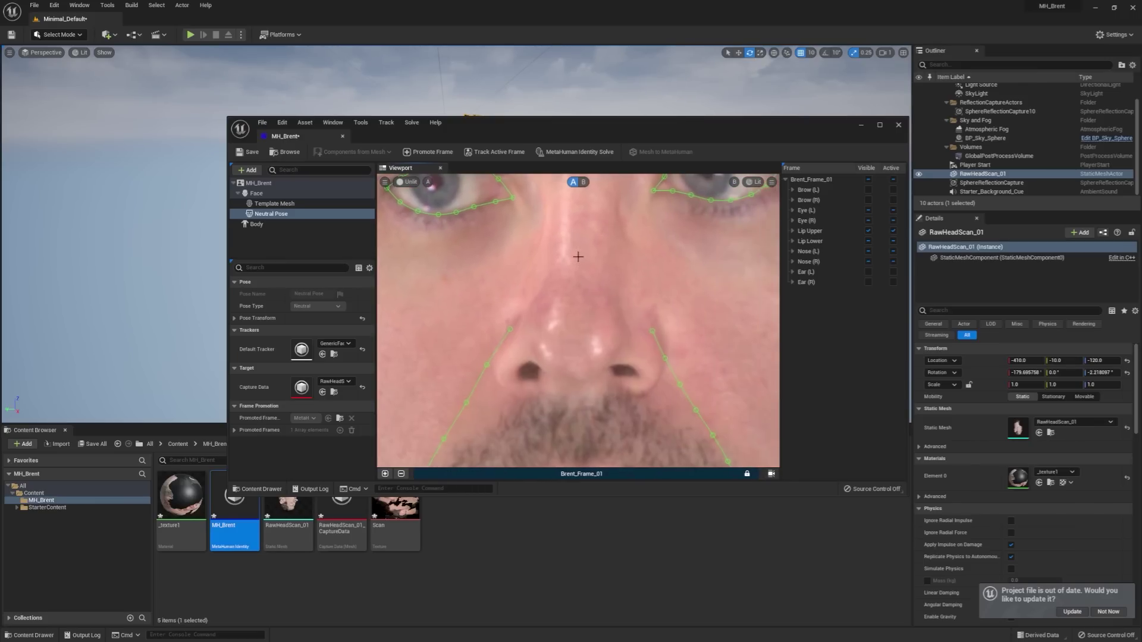
{"action": "middle_click_drag", "start_coordinate": [621, 370], "coordinate": [614, 242]}
{"action": "right_click_drag", "start_coordinate": [630, 351], "coordinate": [657, 324]}
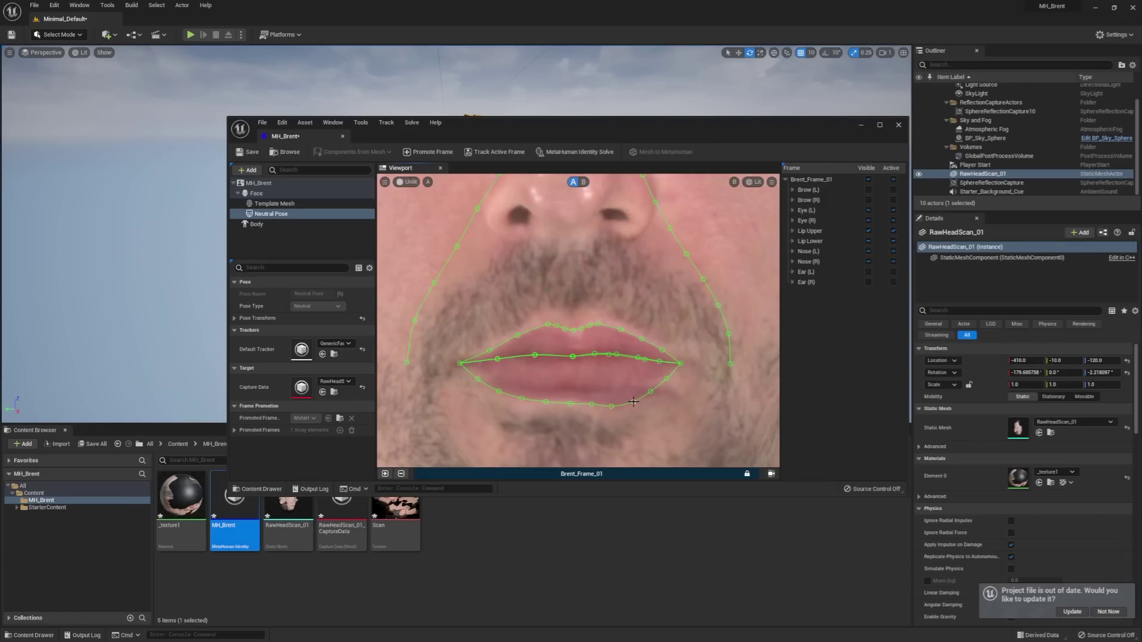
{"action": "scroll", "coordinate": [591, 350], "scroll_direction": "down", "scroll_amount": 10}
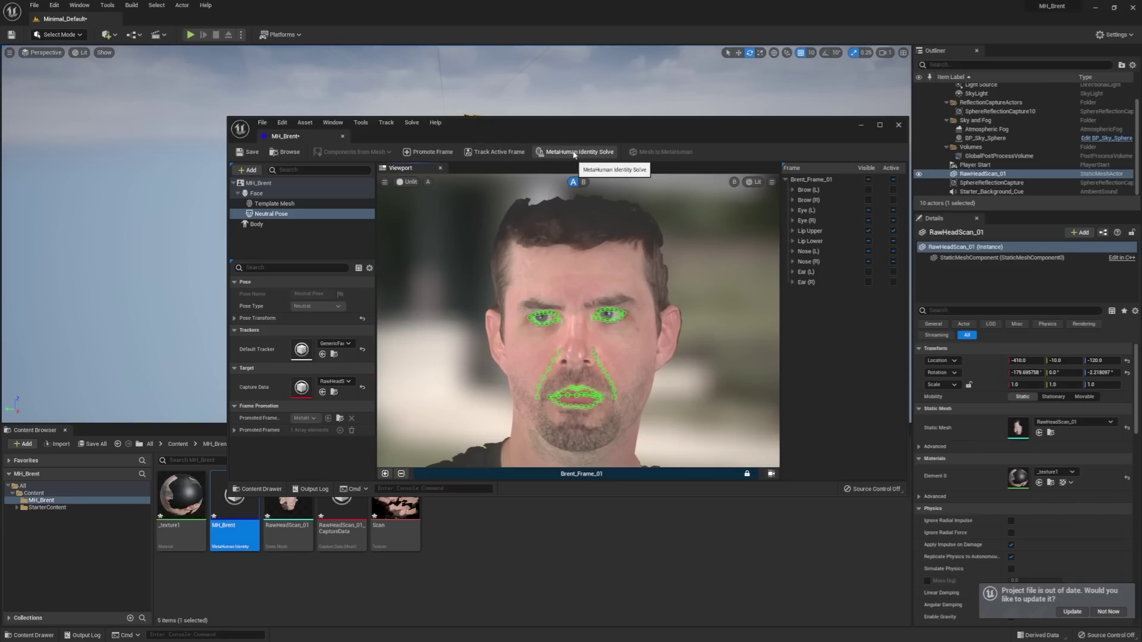
{"action": "left_click", "coordinate": [574, 153]}
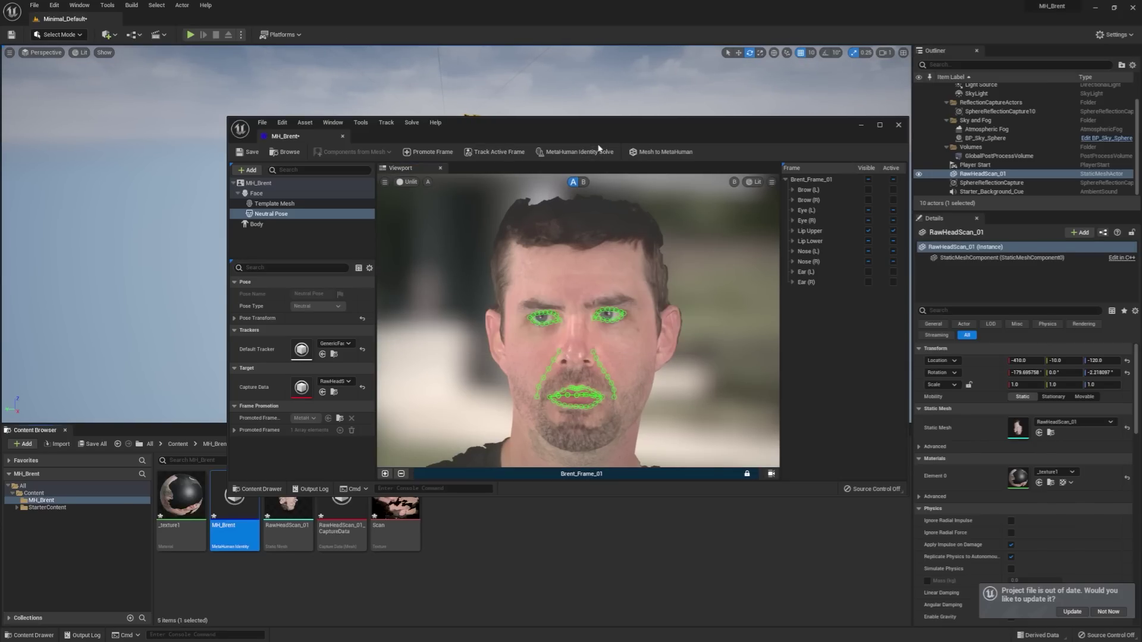
Compare the original head scan with the solved template mesh by alternating between the A and B views.
{"action": "left_click", "coordinate": [584, 182]}
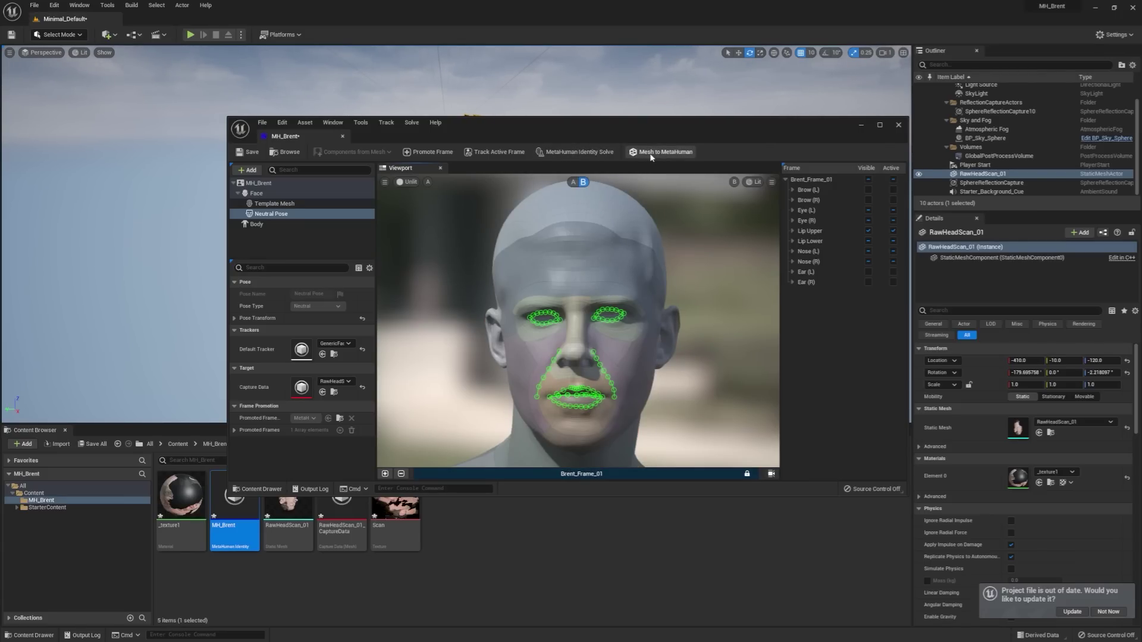
{"action": "left_click", "coordinate": [574, 183]}
{"action": "left_click", "coordinate": [584, 184]}
{"action": "left_click", "coordinate": [575, 183]}
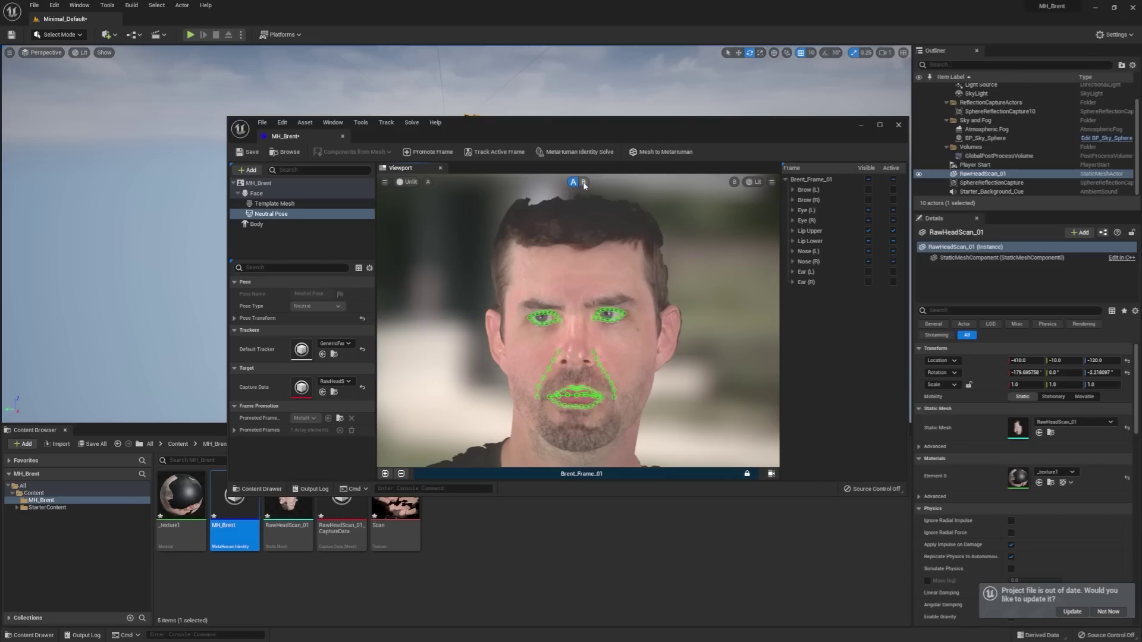
{"action": "left_click", "coordinate": [584, 184]}
{"action": "left_click", "coordinate": [578, 183]}
{"action": "left_click", "coordinate": [585, 182]}
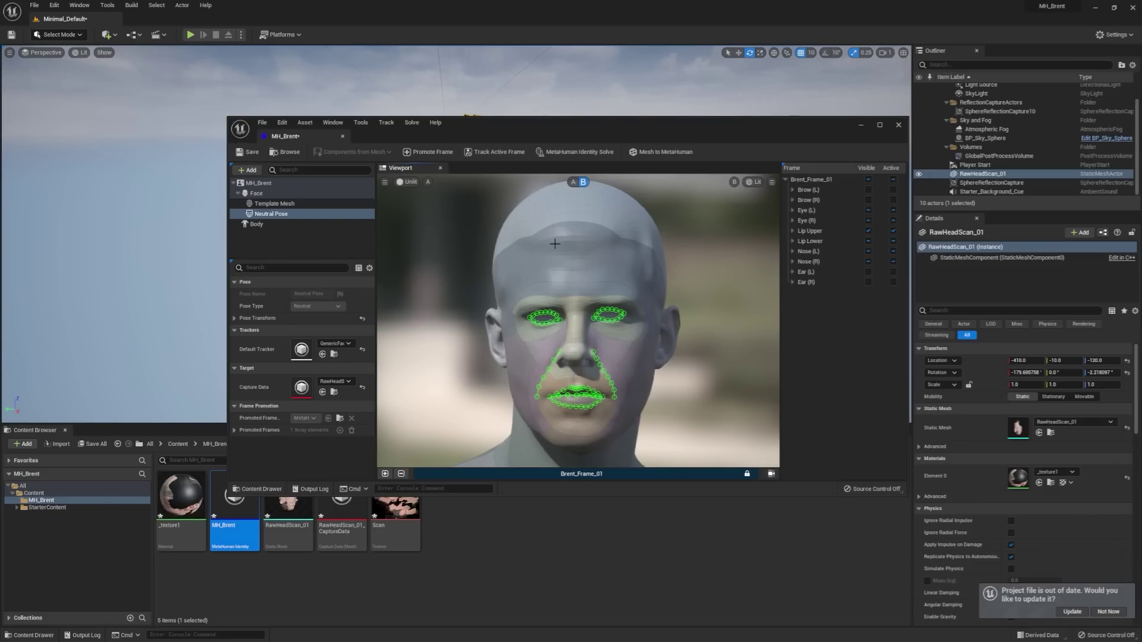
Run Mesh to MetaHuman, switch to Quixel Bridge and launch MH_Brent in the latest version of MetaHuman Creator.
{"action": "left_click", "coordinate": [665, 152]}
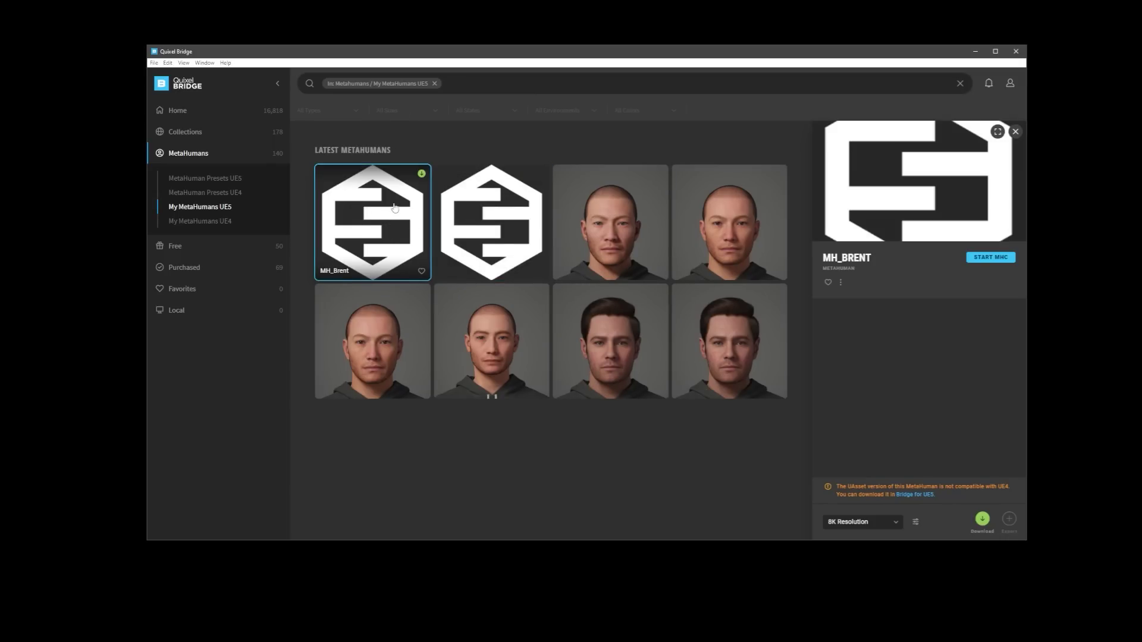
{"action": "left_click", "coordinate": [992, 260]}
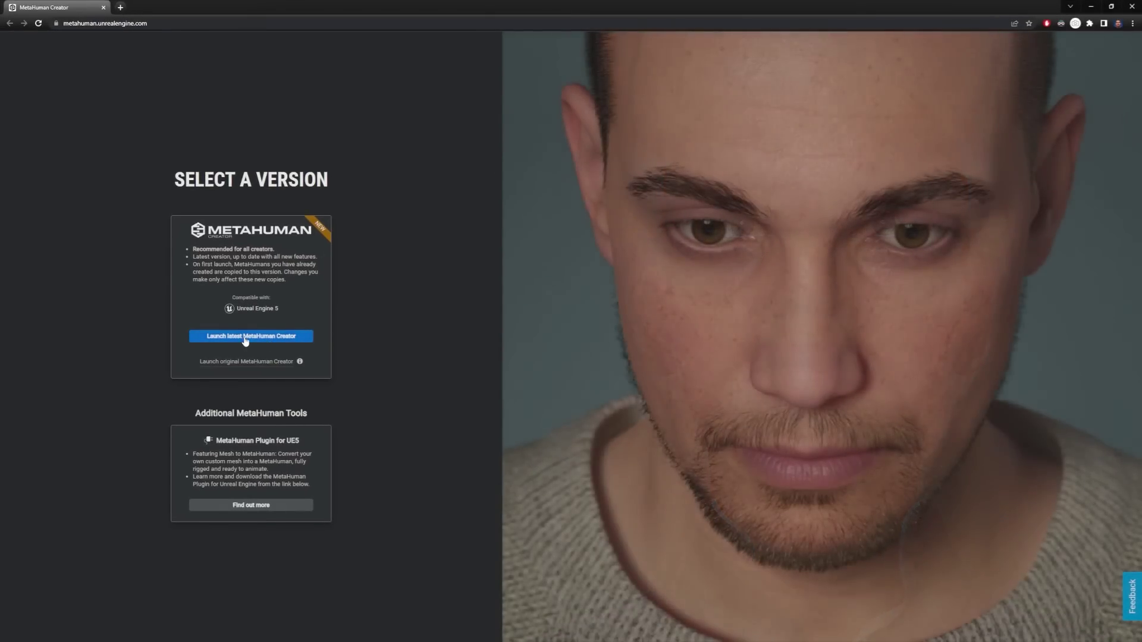
{"action": "left_click", "coordinate": [253, 338]}
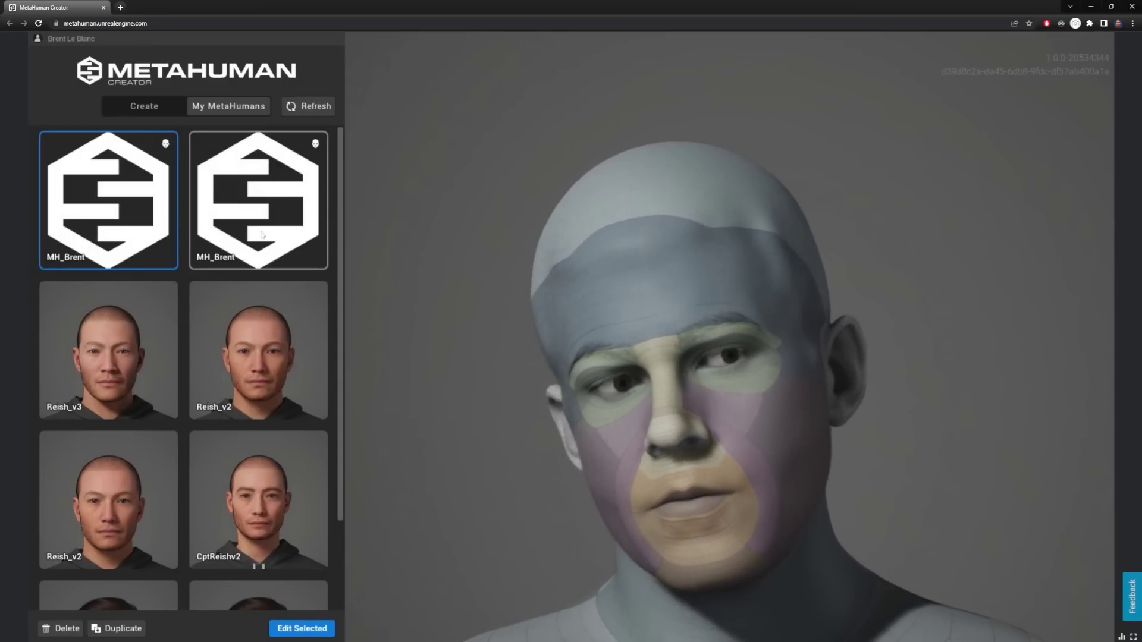
Preview the other MH_Brent version with skin, and open the unskinned MH_Brent for editing.
{"action": "left_click", "coordinate": [220, 181]}
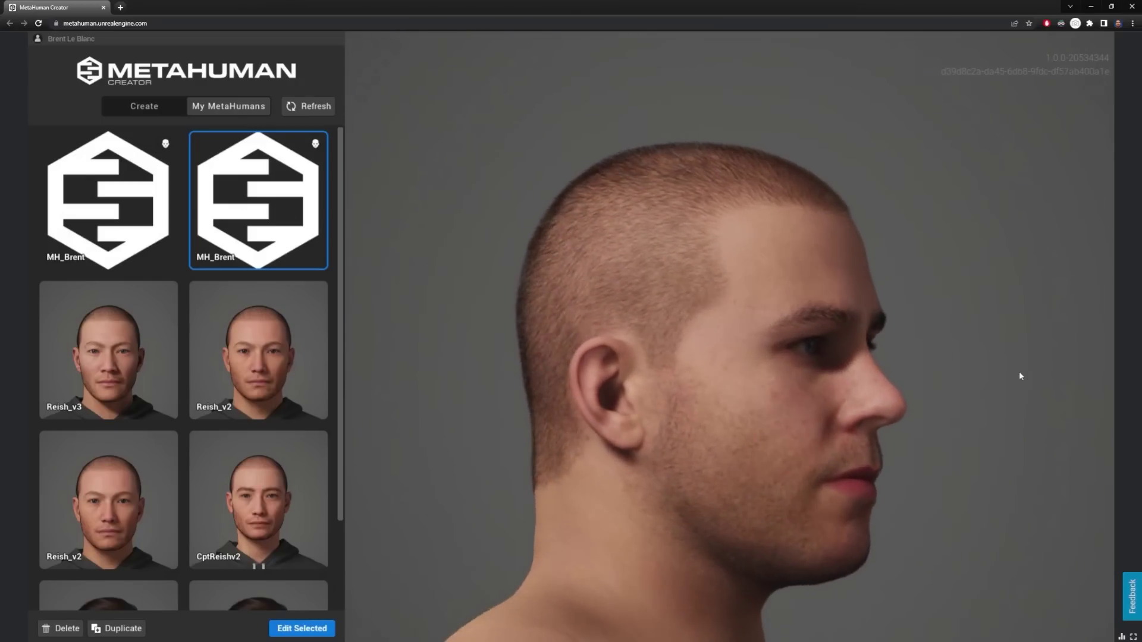
{"action": "left_click", "coordinate": [118, 192]}
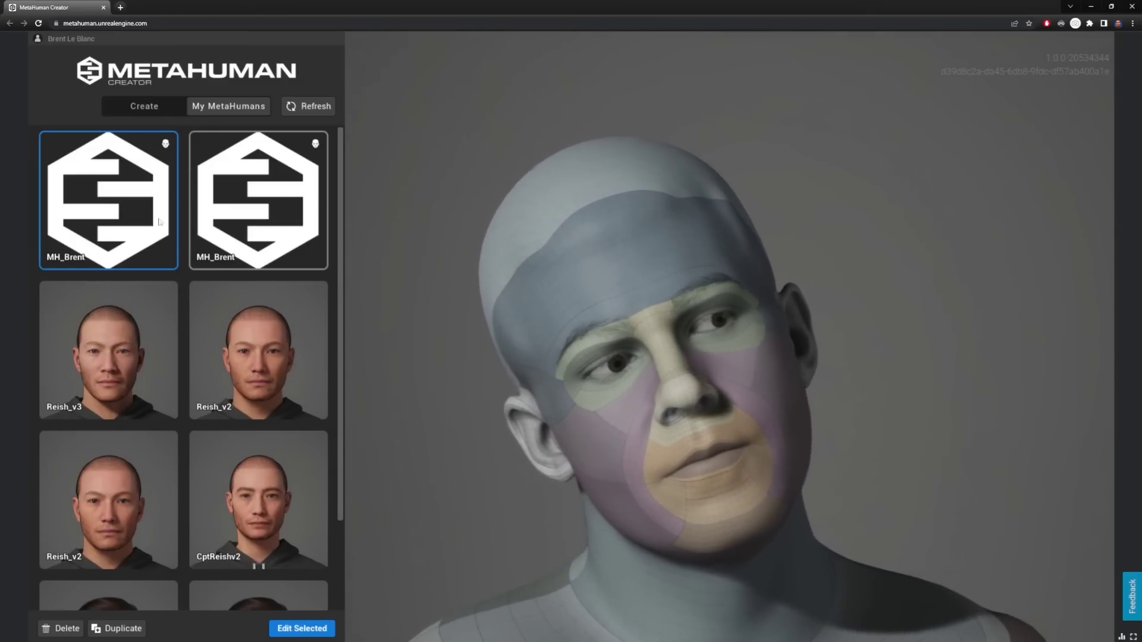
{"action": "left_click", "coordinate": [291, 626]}
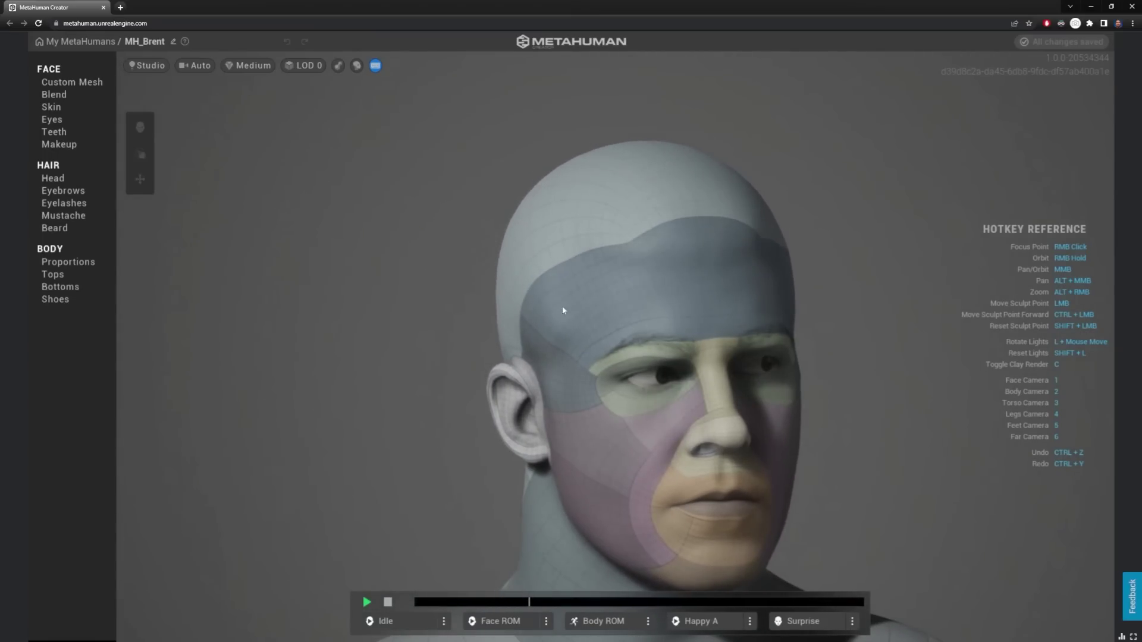
Try the custom mesh's overall influence, and set the region influence to 0.0 for the top of the head and the forehead.
{"action": "left_click", "coordinate": [72, 82]}
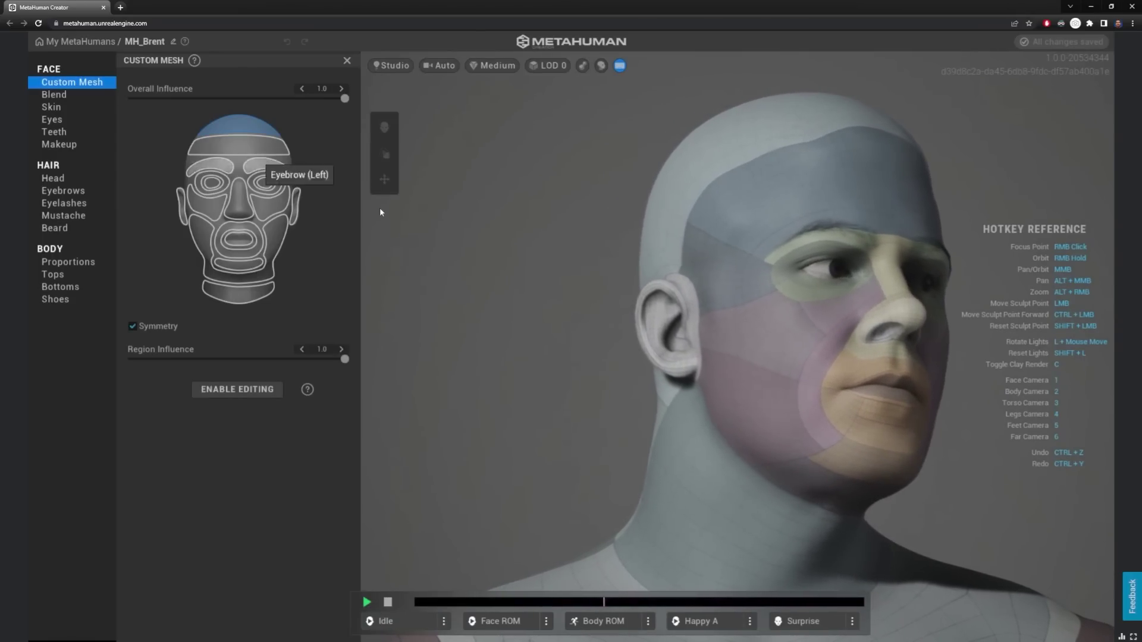
{"action": "left_click_drag", "start_coordinate": [344, 98], "coordinate": [429, 122]}
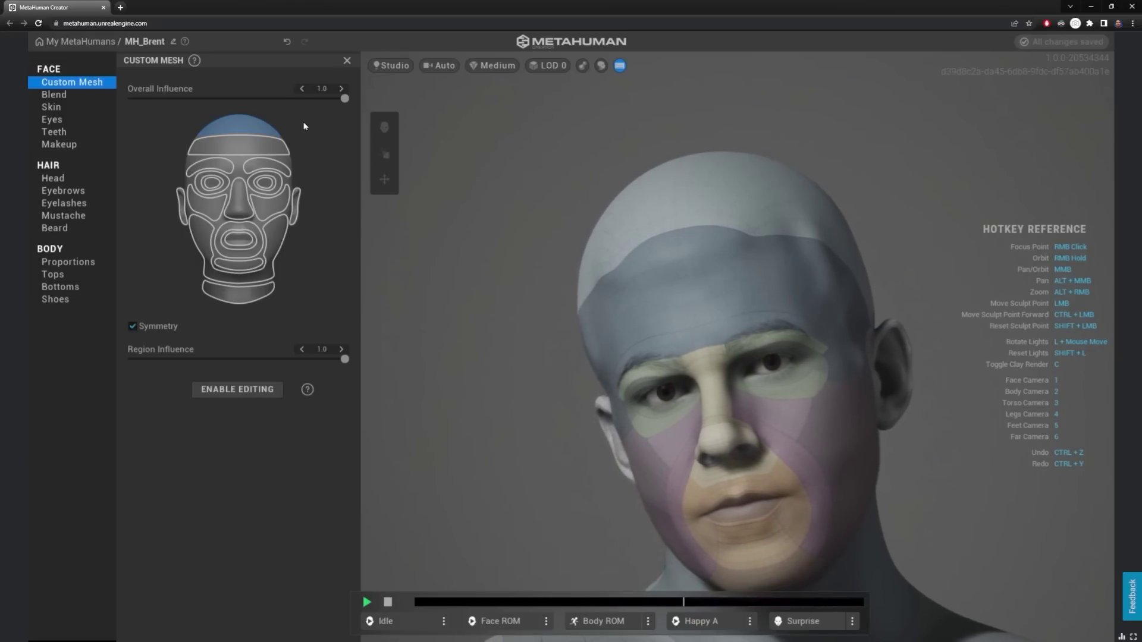
{"action": "left_click_drag", "start_coordinate": [345, 359], "coordinate": [132, 359]}
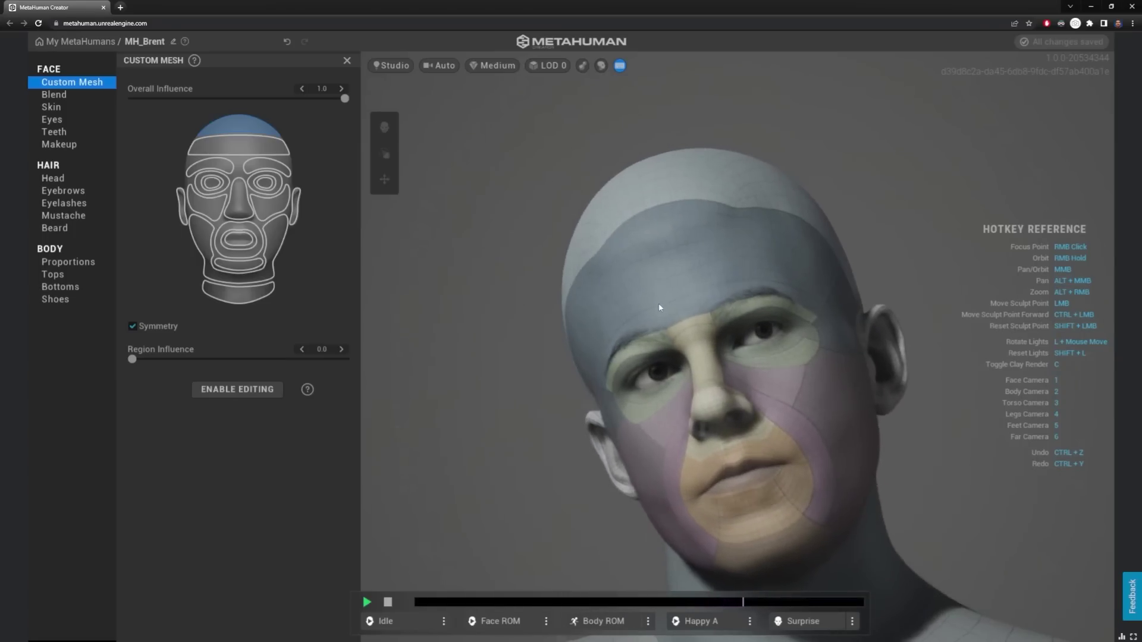
{"action": "left_click", "coordinate": [231, 142]}
{"action": "left_click_drag", "start_coordinate": [343, 359], "coordinate": [184, 359]}
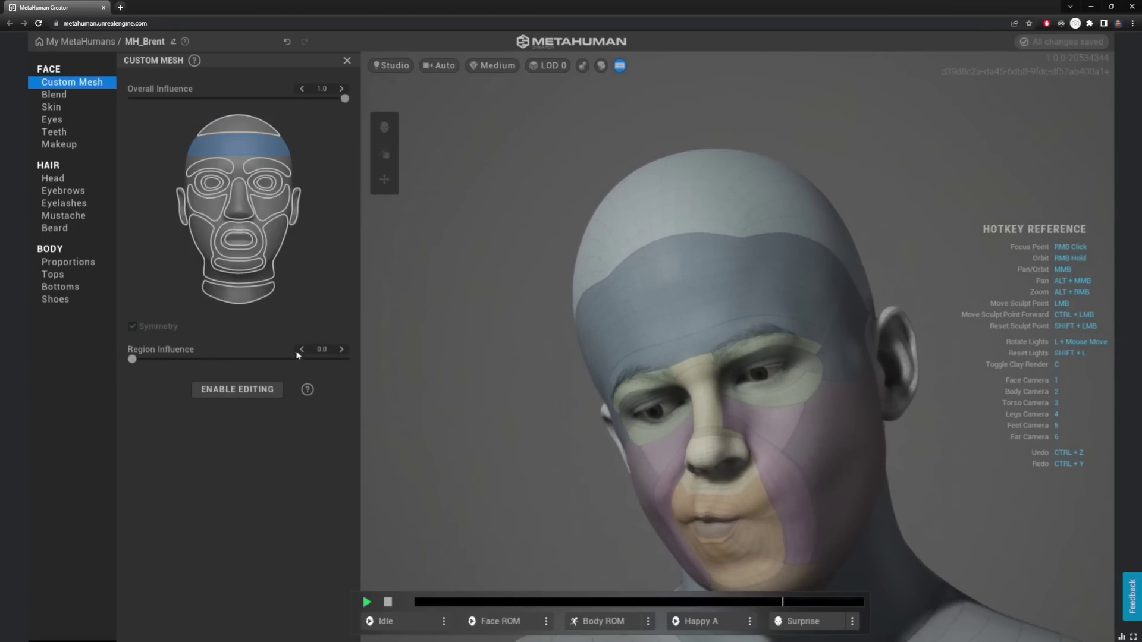
{"action": "left_click_drag", "start_coordinate": [116, 346], "coordinate": [61, 340]}
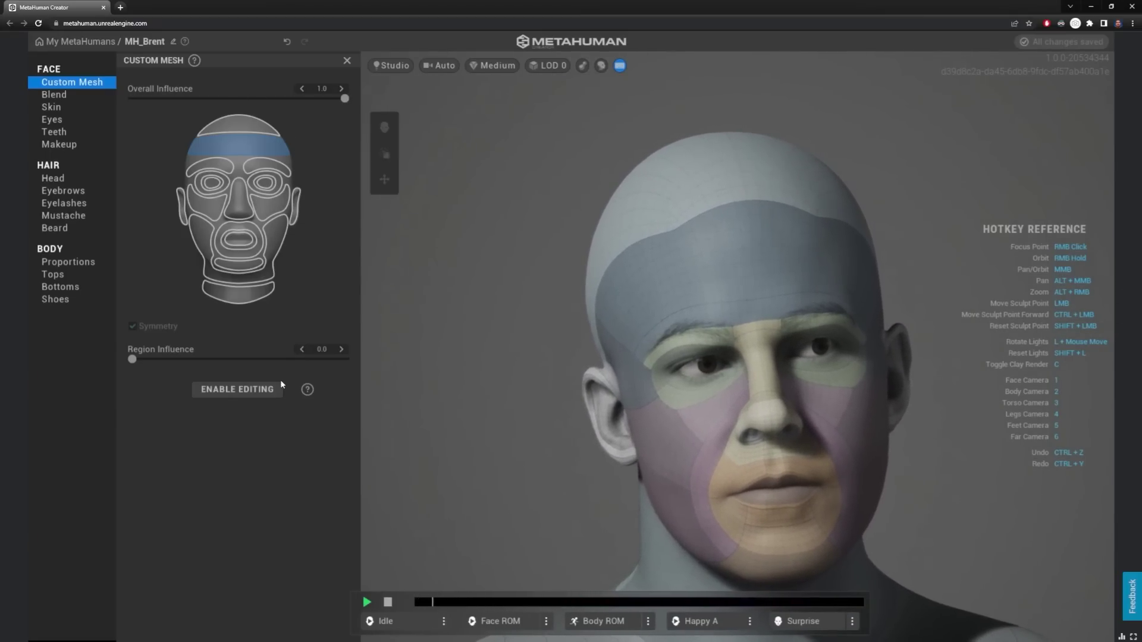
Assign a skin texture to the custom mesh and pick a light skin color.
{"action": "left_click", "coordinate": [82, 98]}
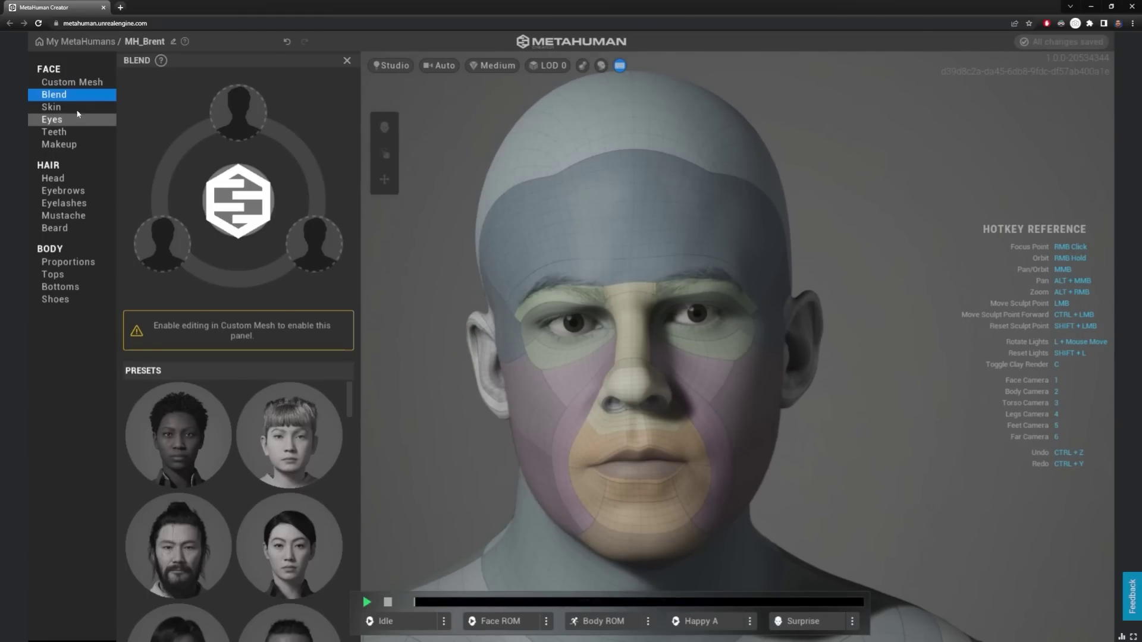
{"action": "left_click", "coordinate": [51, 107]}
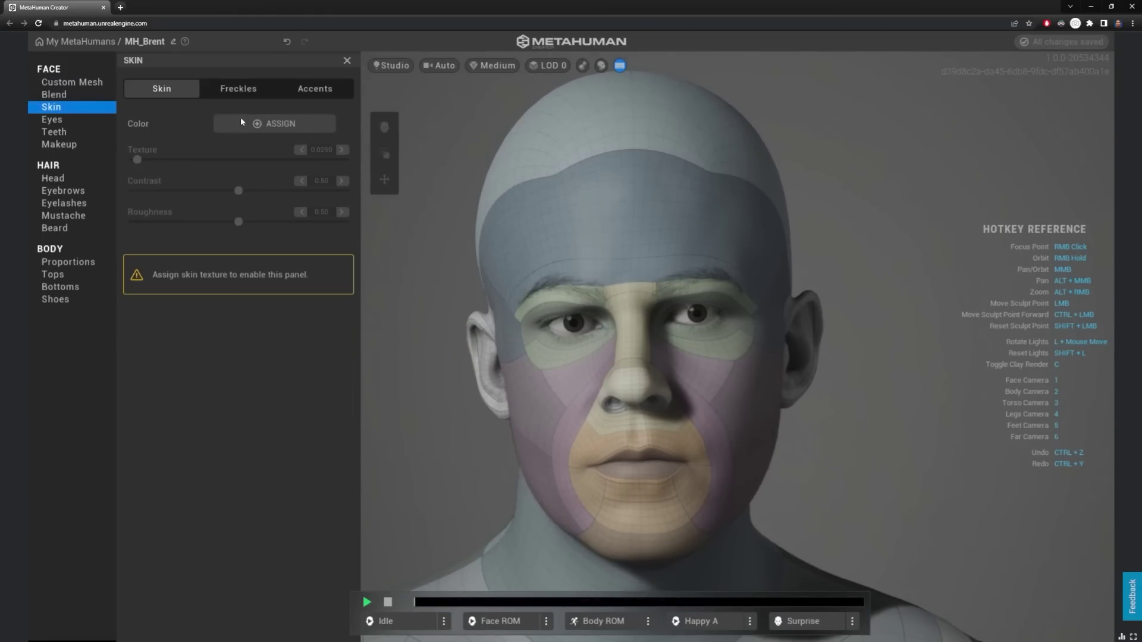
{"action": "left_click", "coordinate": [273, 124]}
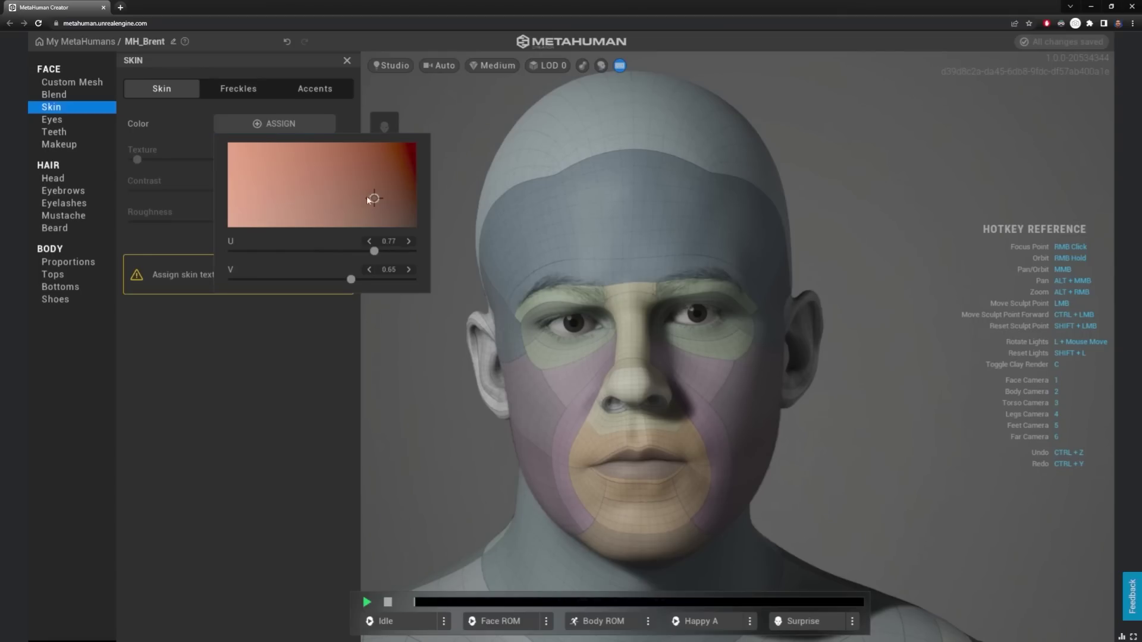
{"action": "left_click_drag", "start_coordinate": [332, 196], "coordinate": [304, 192]}
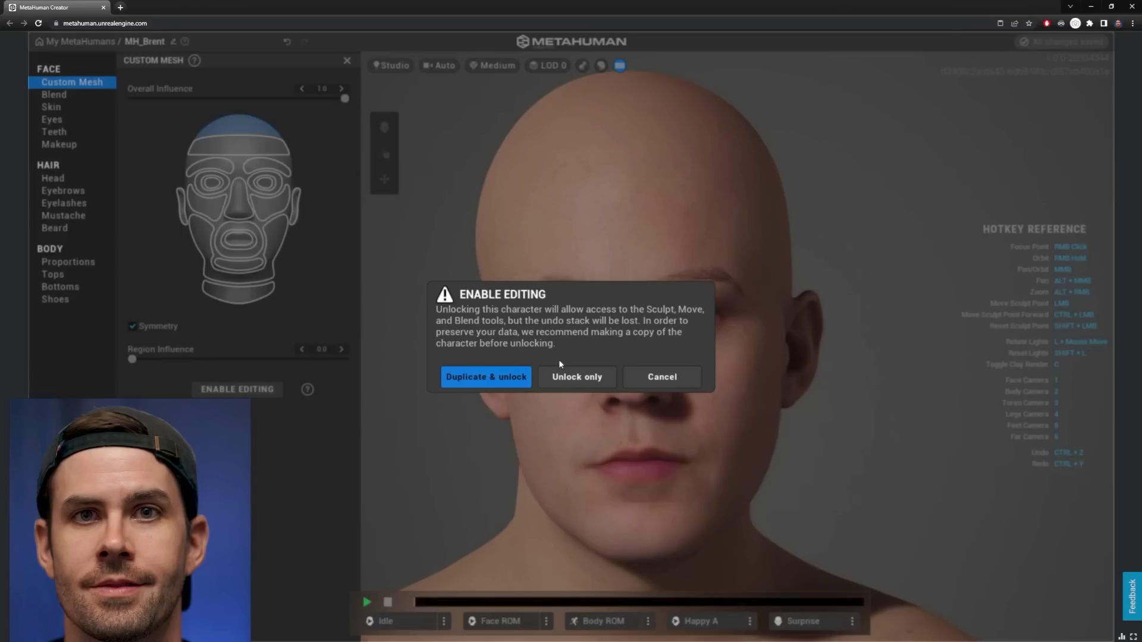
Duplicate and unlock the character for editing, and place the Cooper preset in the upper blend slot.
{"action": "left_click", "coordinate": [519, 381]}
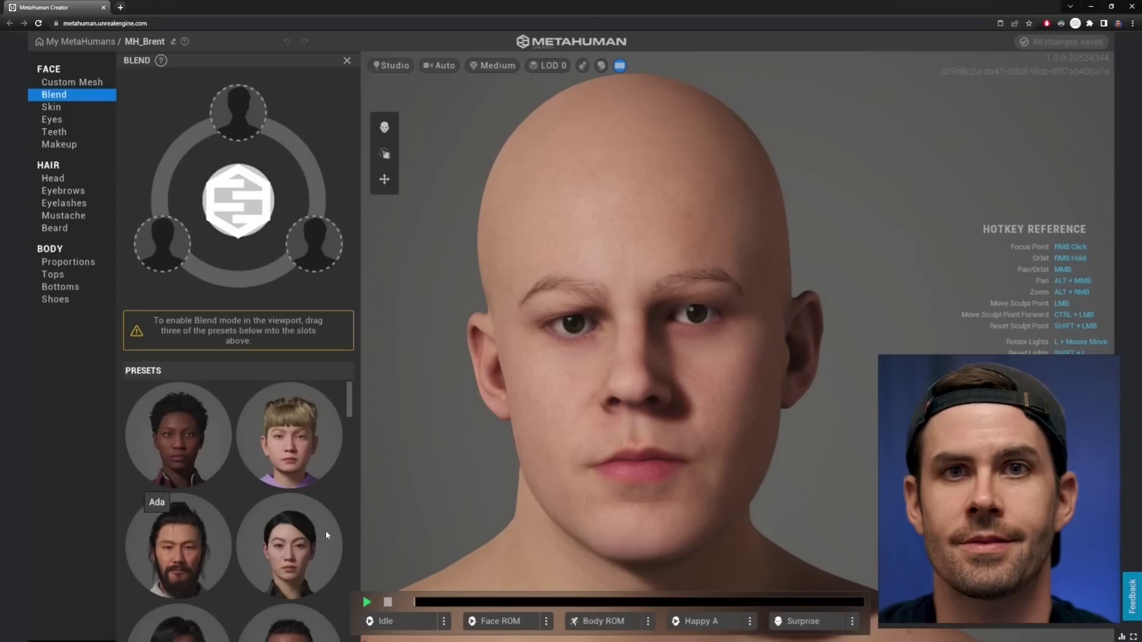
{"action": "scroll", "coordinate": [321, 524], "scroll_direction": "down", "scroll_amount": 3}
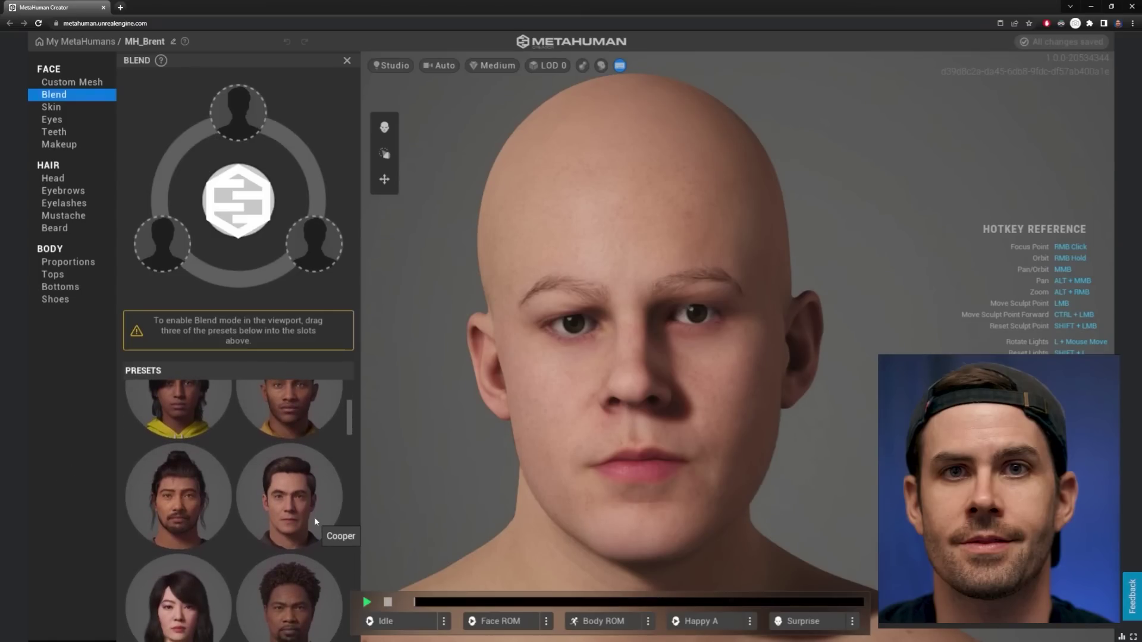
{"action": "left_click_drag", "start_coordinate": [299, 509], "coordinate": [238, 113]}
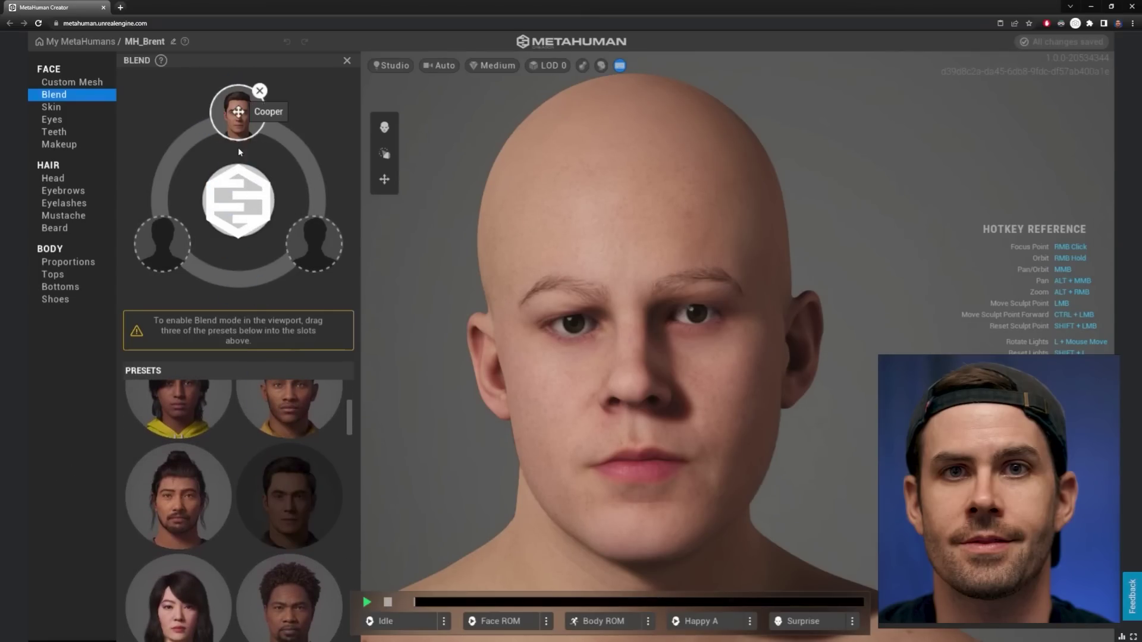
Fill the two remaining blend slots with the Erno preset and the blond preset with the mustache.
{"action": "scroll", "coordinate": [255, 476], "scroll_direction": "up", "scroll_amount": 5}
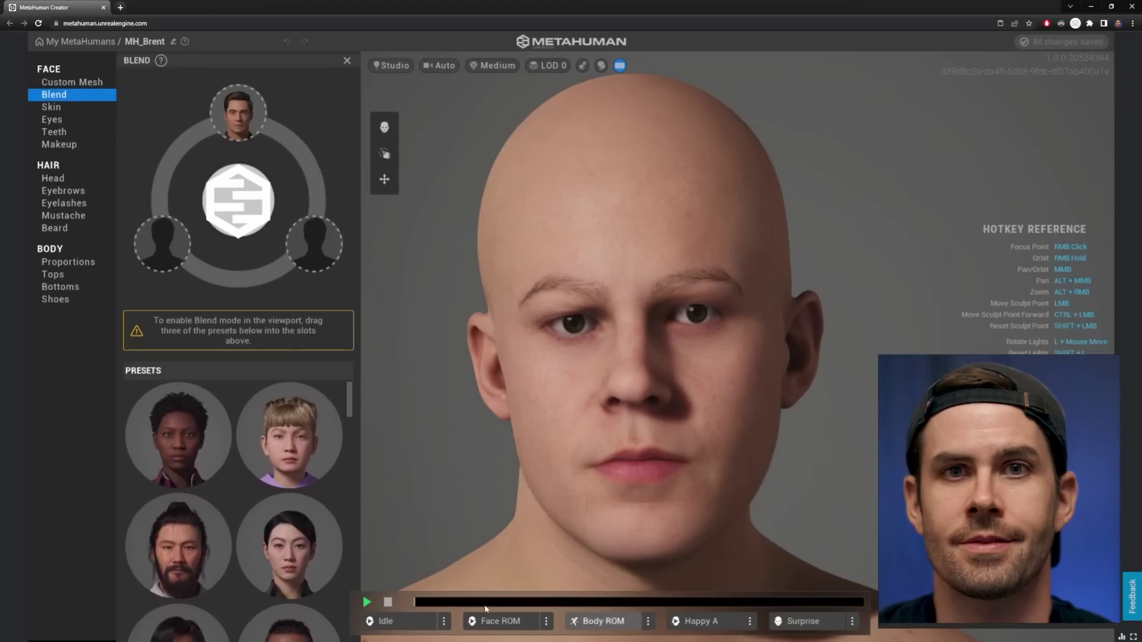
{"action": "left_click", "coordinate": [71, 82]}
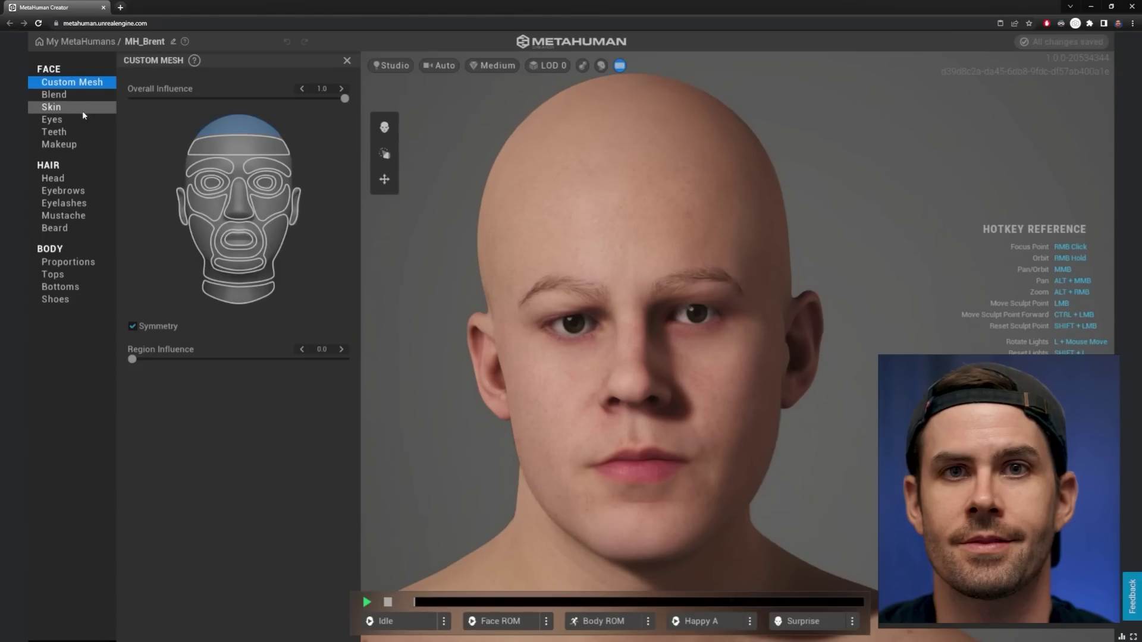
{"action": "left_click", "coordinate": [59, 95]}
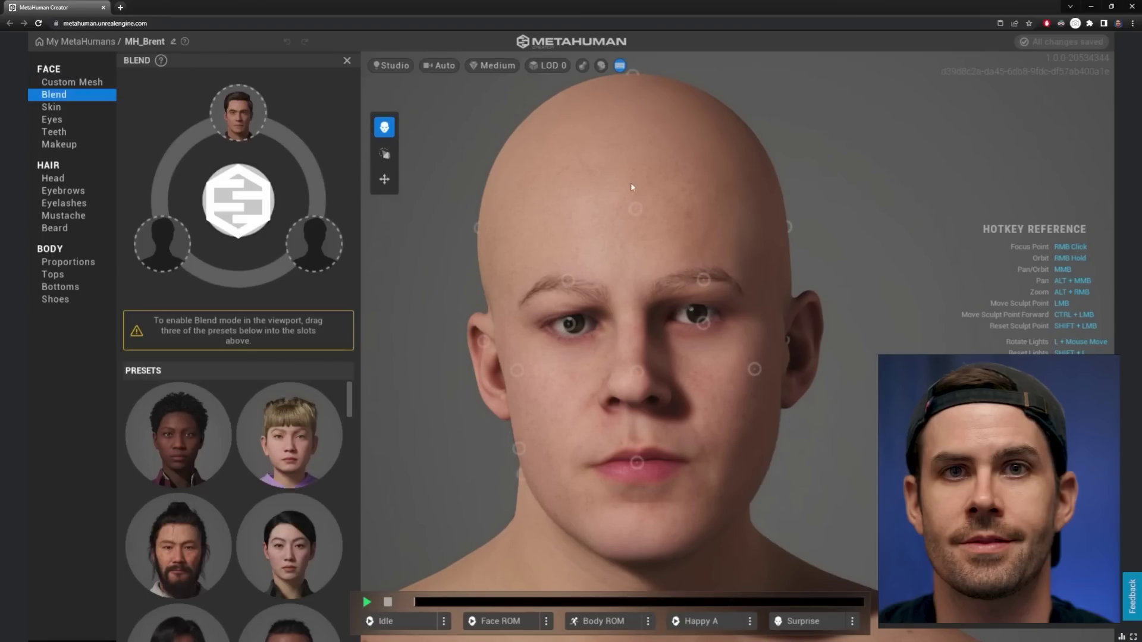
{"action": "scroll", "coordinate": [246, 449], "scroll_direction": "down", "scroll_amount": 5}
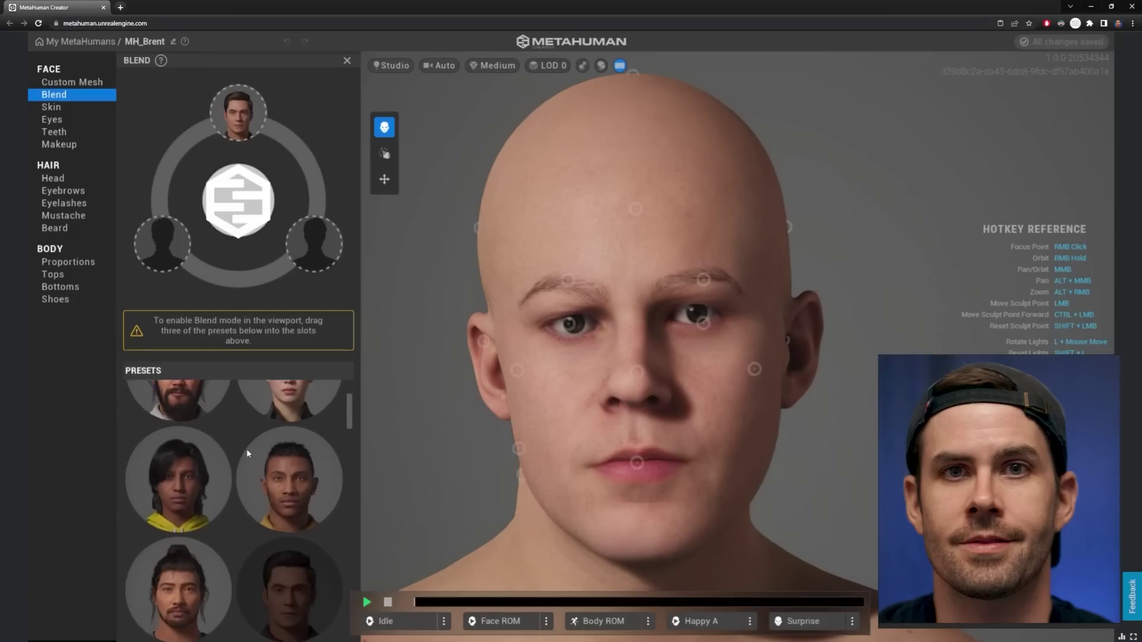
{"action": "left_click_drag", "start_coordinate": [309, 505], "coordinate": [161, 244]}
{"action": "scroll", "coordinate": [264, 494], "scroll_direction": "down", "scroll_amount": 4}
{"action": "scroll", "coordinate": [294, 491], "scroll_direction": "down", "scroll_amount": 3}
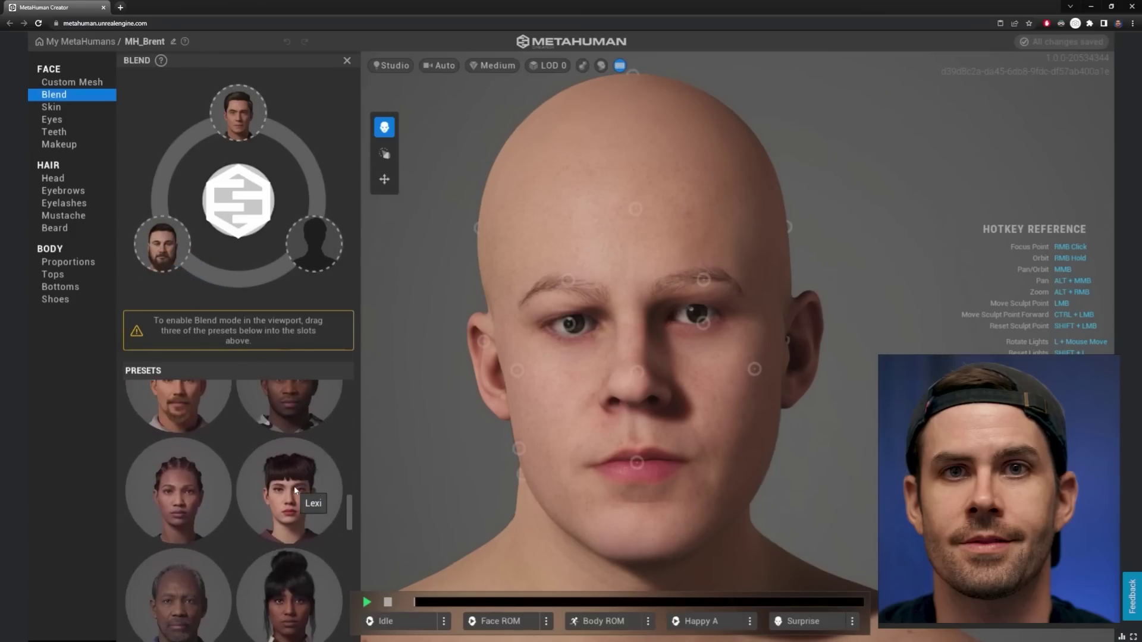
{"action": "scroll", "coordinate": [291, 489], "scroll_direction": "up", "scroll_amount": 1}
{"action": "left_click_drag", "start_coordinate": [184, 470], "coordinate": [314, 245]}
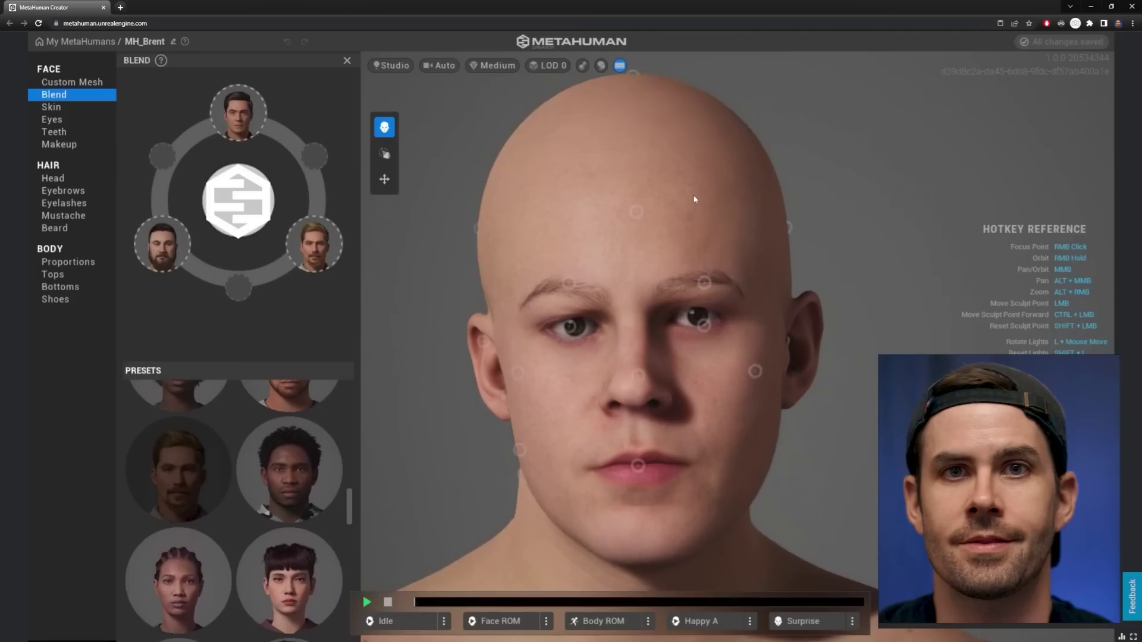
Blend the forehead, jaw and side of the head toward the assigned presets using the face's blend points.
{"action": "middle_click_drag", "start_coordinate": [694, 194], "coordinate": [697, 286]}
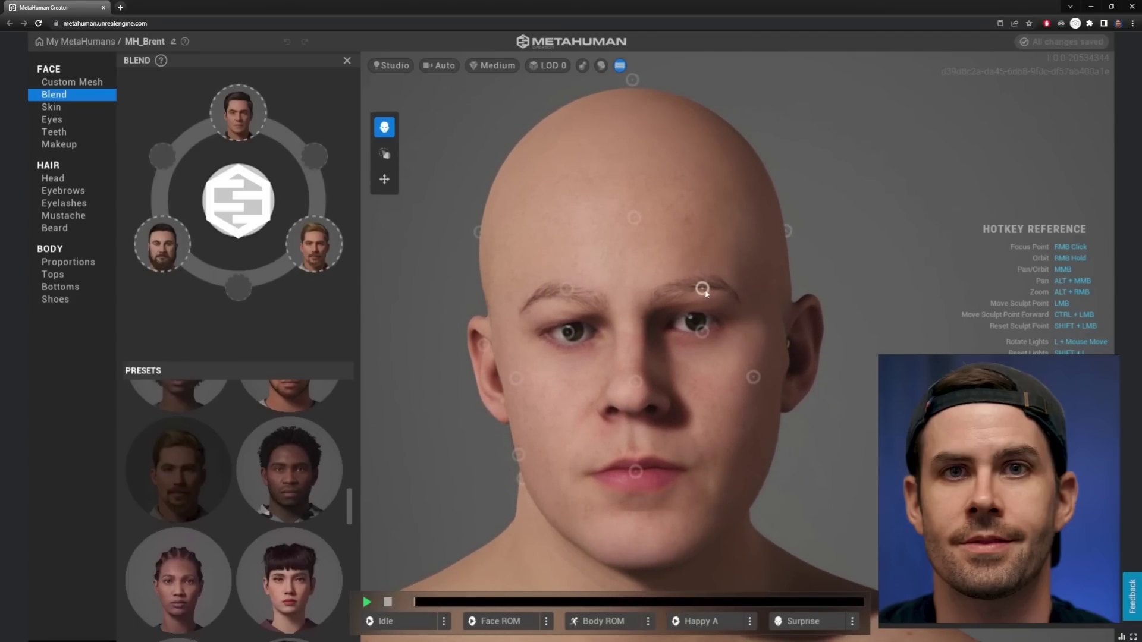
{"action": "left_click_drag", "start_coordinate": [634, 219], "coordinate": [565, 256]}
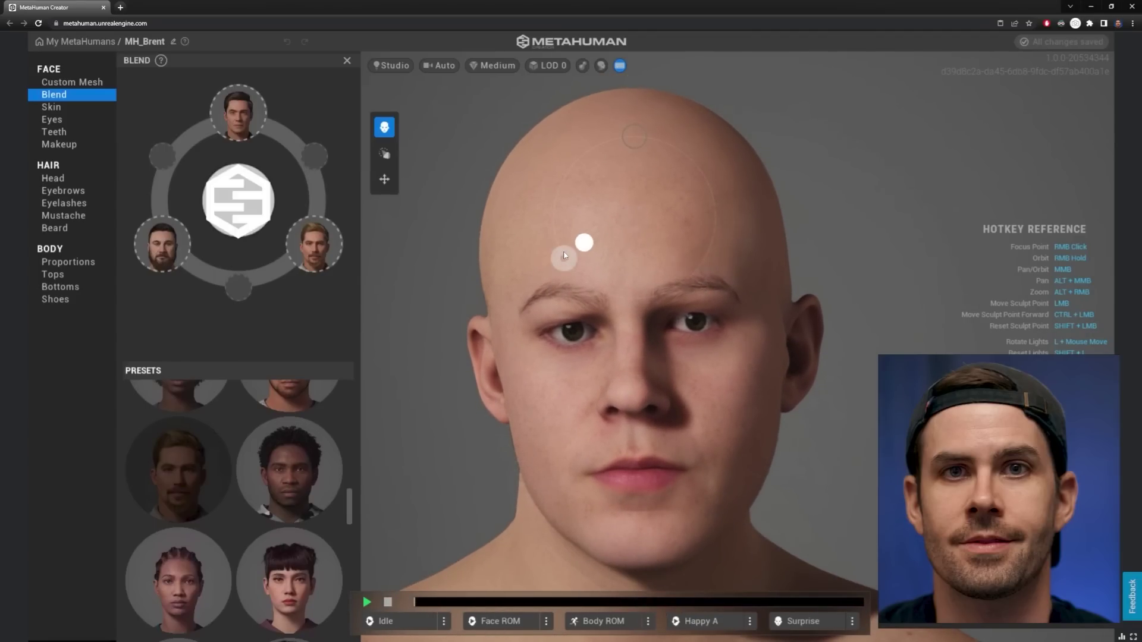
{"action": "mouse_move", "coordinate": [684, 253]}
{"action": "middle_mouse_down"}
{"action": "mouse_move", "coordinate": [987, 257]}
{"action": "mouse_move", "coordinate": [991, 155]}
{"action": "middle_mouse_up"}
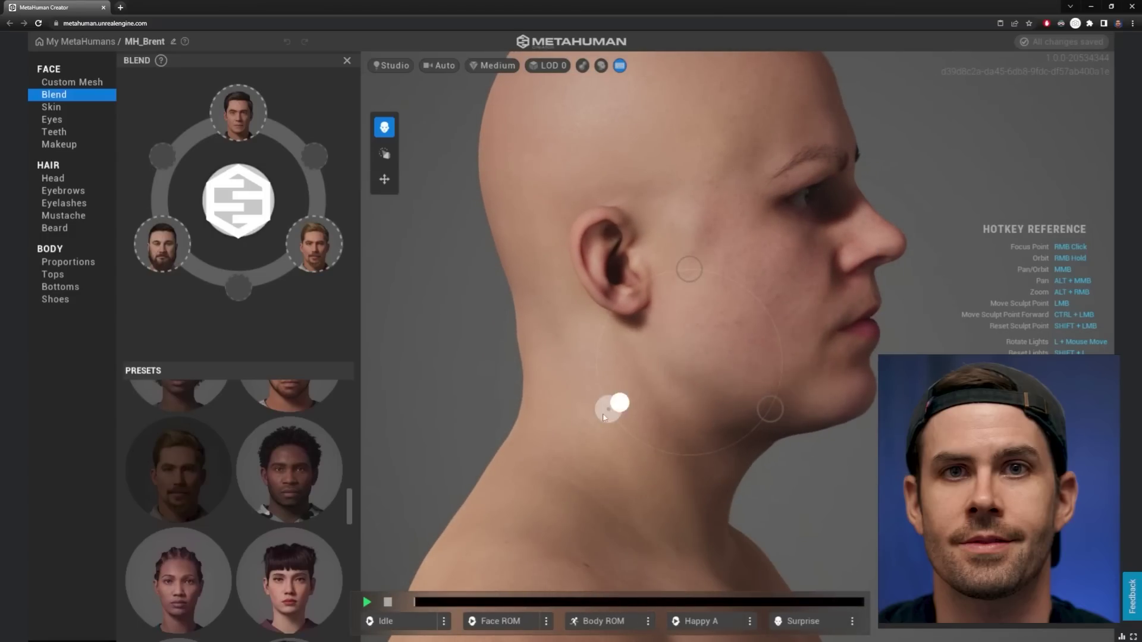
{"action": "mouse_move", "coordinate": [771, 424]}
{"action": "right_mouse_down"}
{"action": "mouse_move", "coordinate": [685, 340]}
{"action": "mouse_move", "coordinate": [755, 334]}
{"action": "mouse_move", "coordinate": [853, 356]}
{"action": "mouse_move", "coordinate": [517, 232]}
{"action": "right_mouse_up"}
{"action": "left_click_drag", "start_coordinate": [517, 232], "coordinate": [546, 237]}
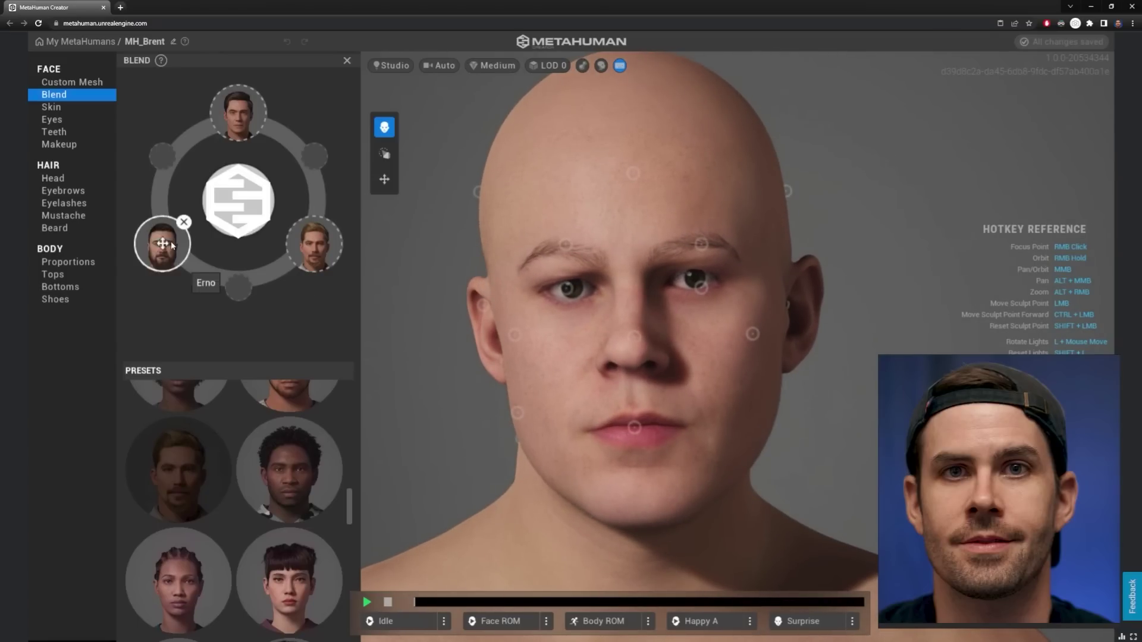
Set the skin texture to 0.3005, contrast to 0.22, roughness to 0.54 and the skin color to U 0.47, V 0.69.
{"action": "left_click", "coordinate": [68, 106]}
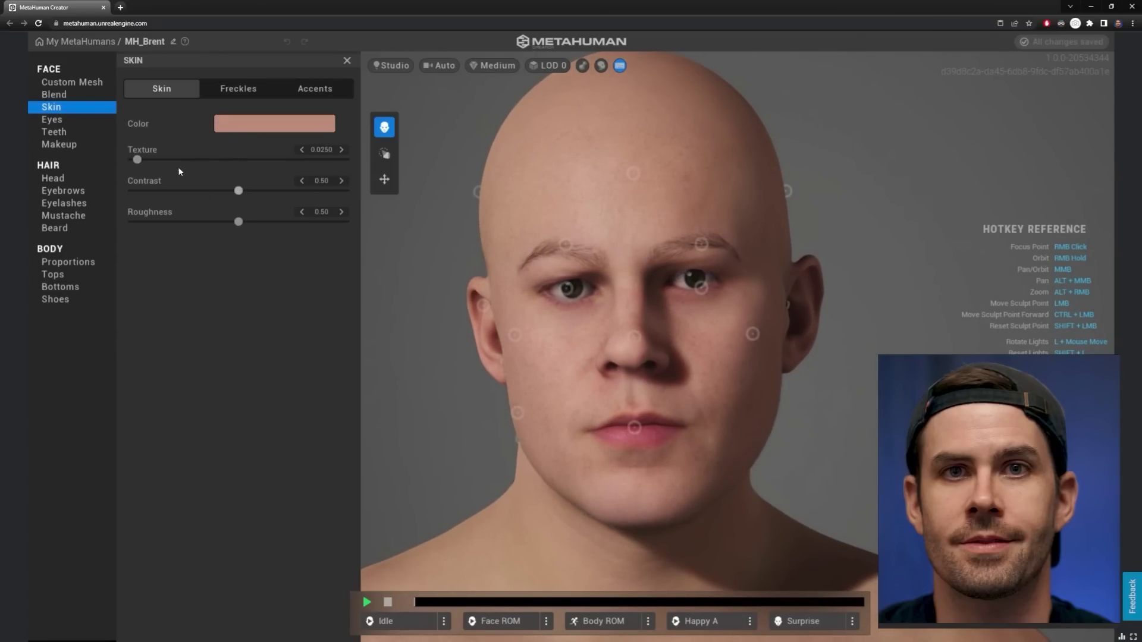
{"action": "left_click_drag", "start_coordinate": [140, 165], "coordinate": [199, 166]}
{"action": "left_click", "coordinate": [190, 191]}
{"action": "left_click_drag", "start_coordinate": [311, 224], "coordinate": [119, 214]}
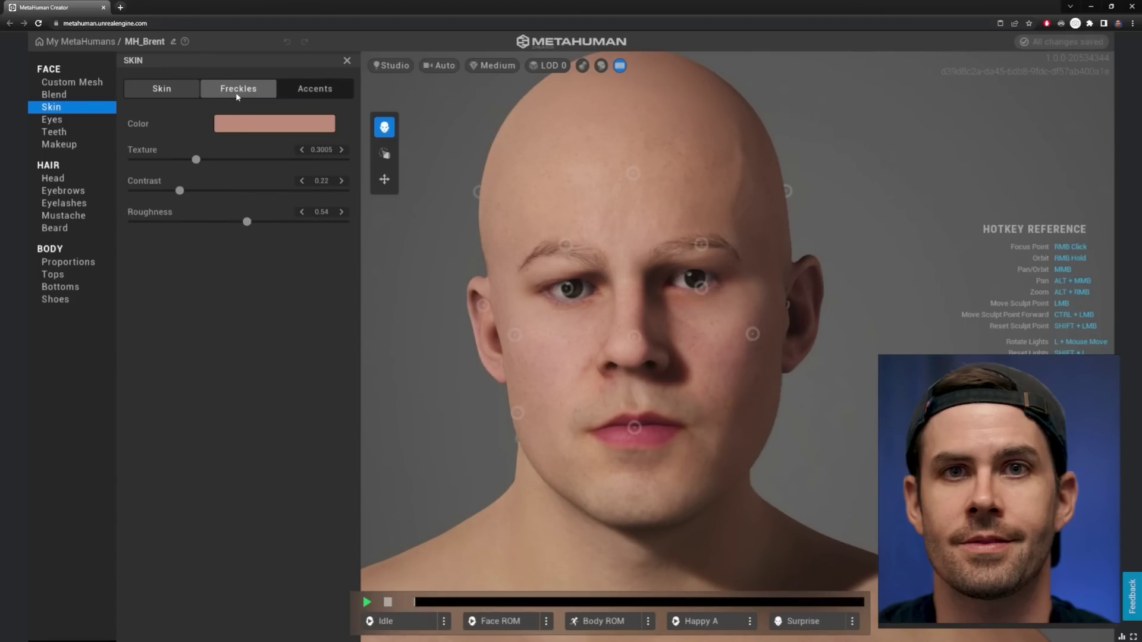
{"action": "left_click", "coordinate": [271, 124]}
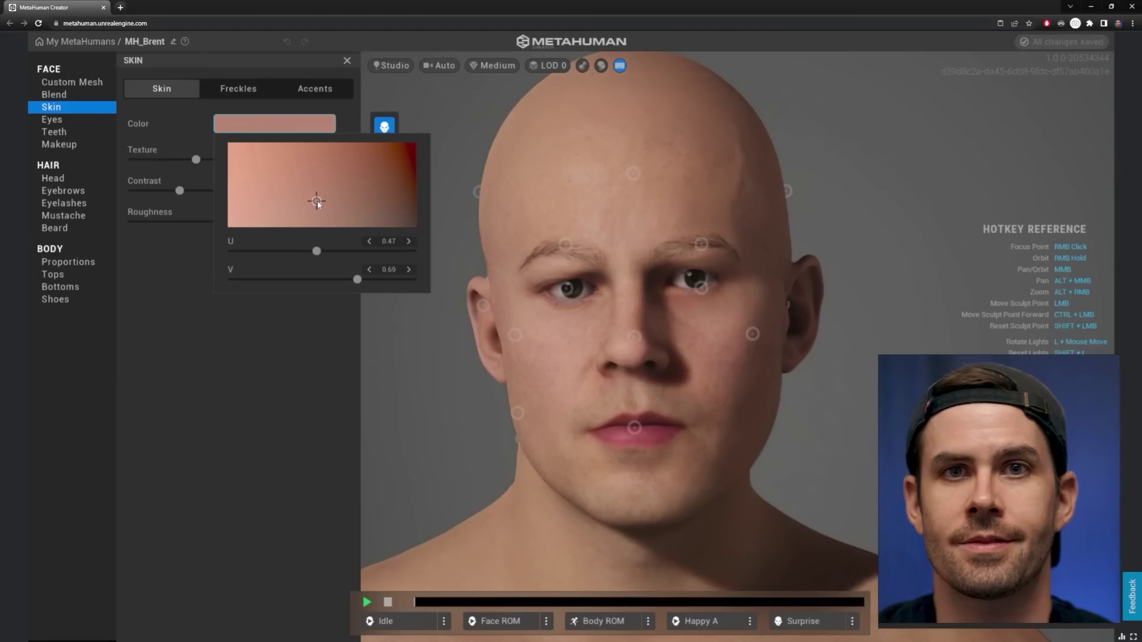
{"action": "left_click", "coordinate": [262, 325]}
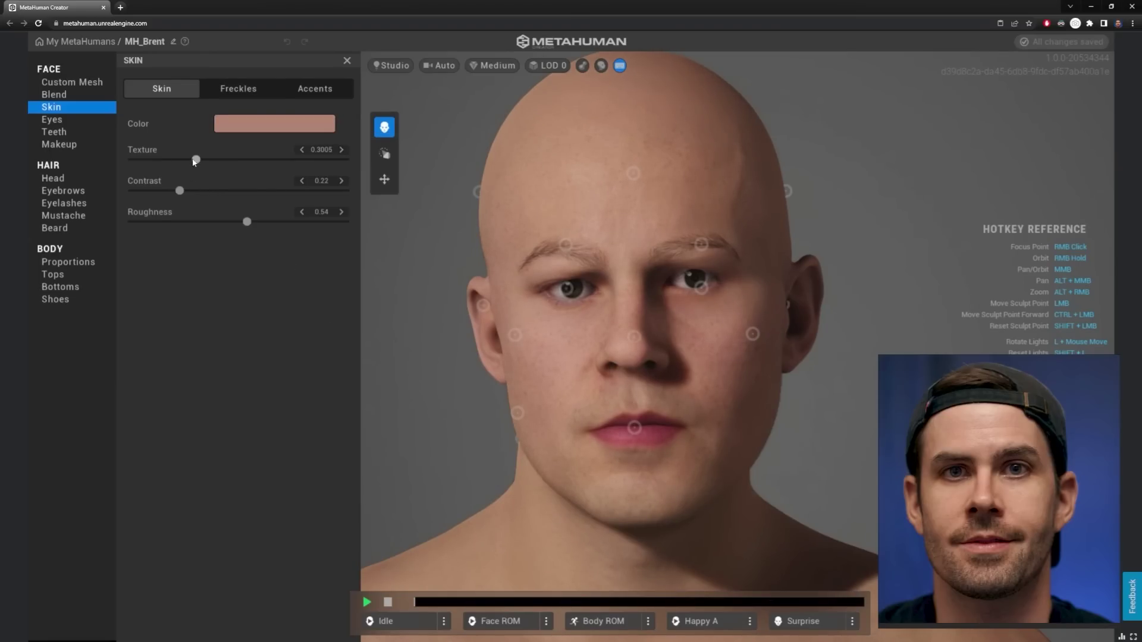
Set the mouth region's skin accents to redness 0.09, saturation -0.57 and lightness -0.42.
{"action": "left_click", "coordinate": [238, 88]}
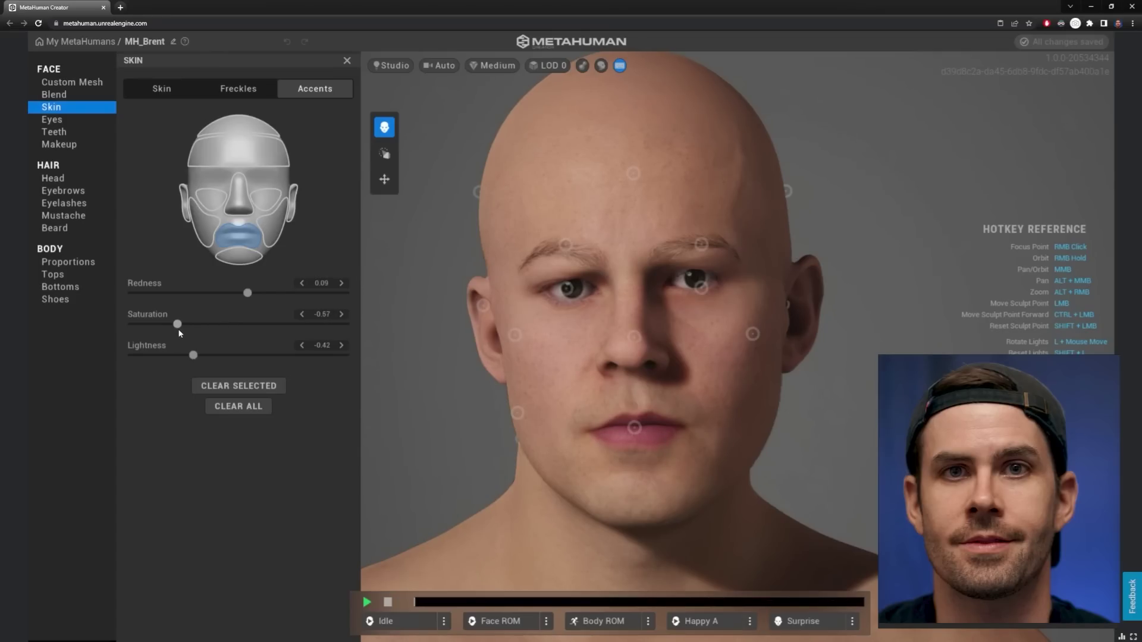
Apply the middle blue-grey eye preset and set the iris base color to U 0.08, V 0.28, color balance to 0.61 and smoothness to 0.35.
{"action": "left_click", "coordinate": [52, 119]}
{"action": "left_click", "coordinate": [251, 232]}
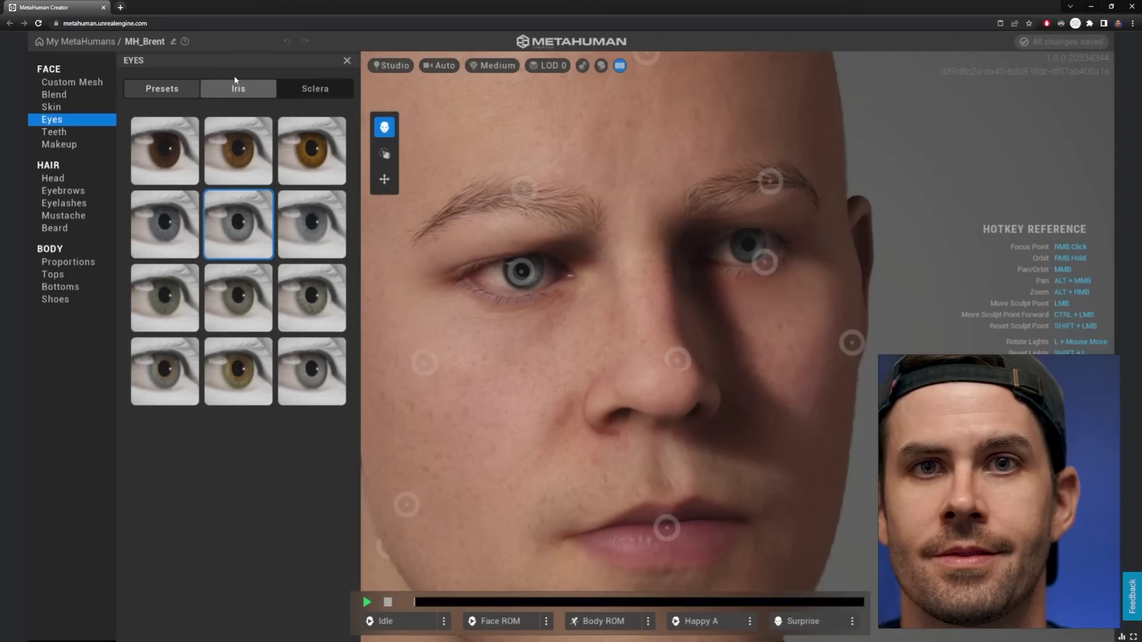
{"action": "left_click", "coordinate": [238, 89]}
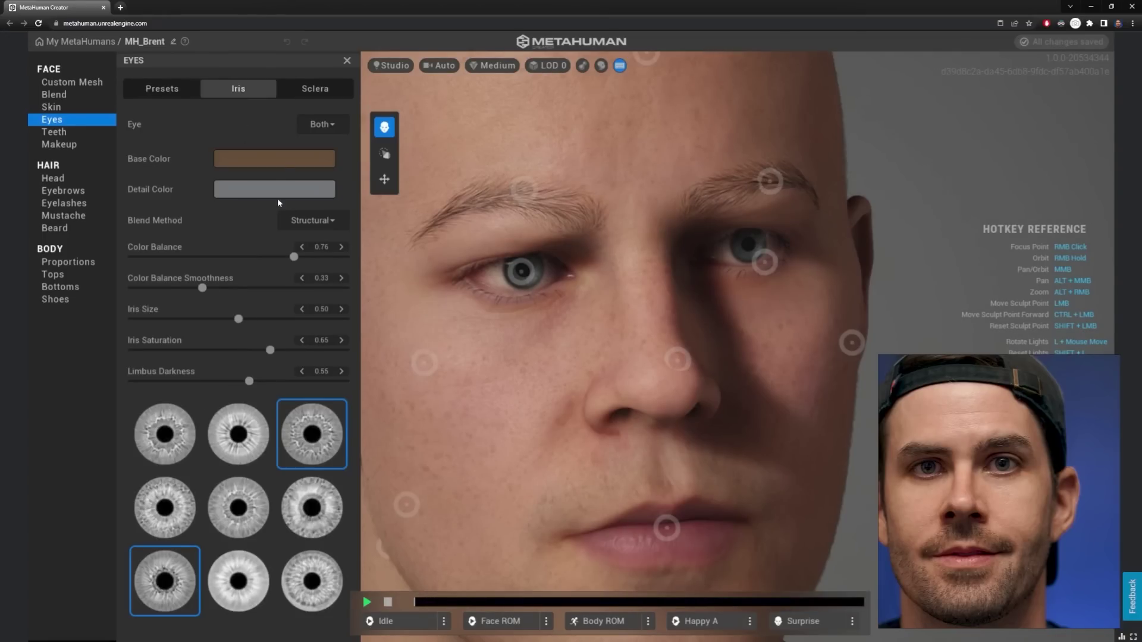
{"action": "left_click", "coordinate": [274, 158]}
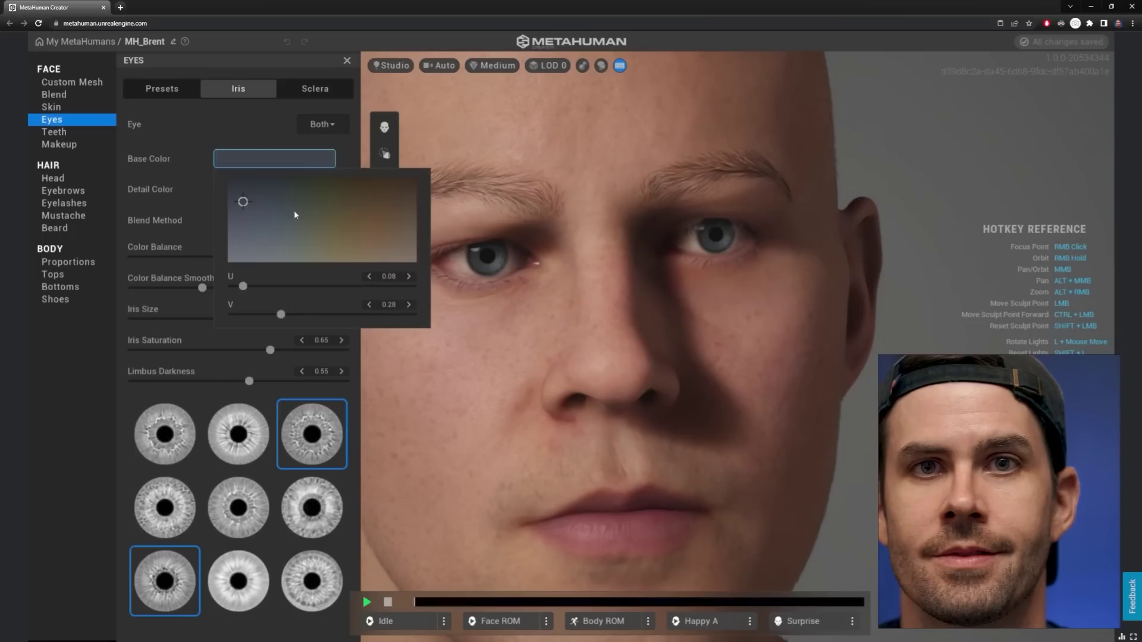
{"action": "left_click", "coordinate": [438, 270]}
{"action": "scroll", "coordinate": [1002, 457], "scroll_direction": "up", "scroll_amount": 10}
{"action": "left_click_drag", "start_coordinate": [345, 257], "coordinate": [261, 257]}
{"action": "left_click_drag", "start_coordinate": [201, 288], "coordinate": [208, 288]}
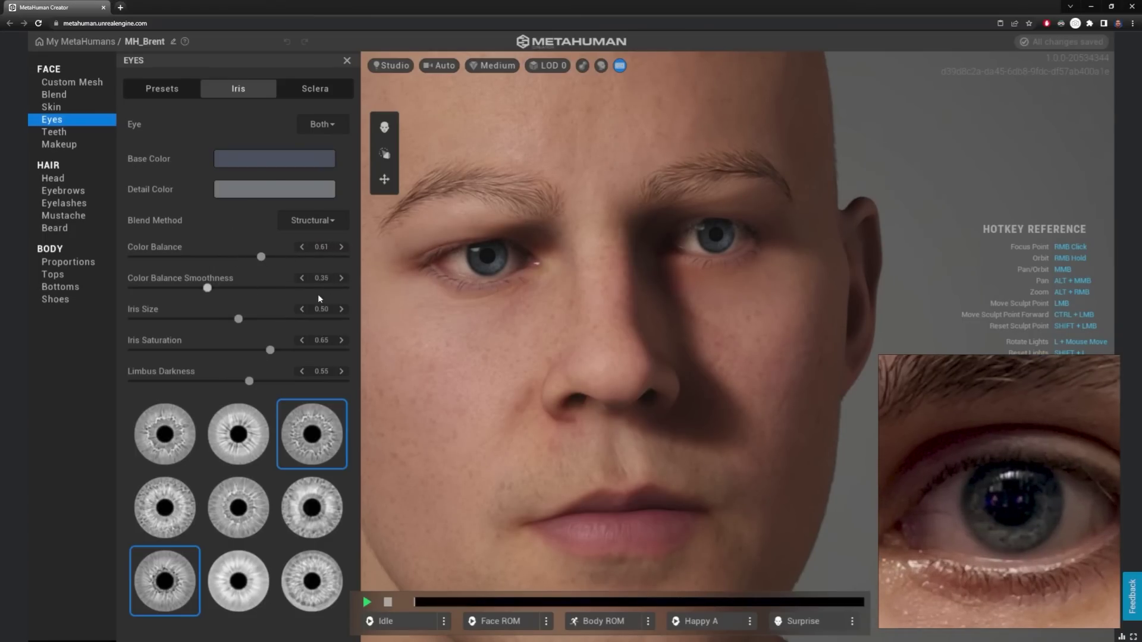
Set the sclera brightness to 0.61 and the vascularity to 0.50 for both eyes.
{"action": "left_click", "coordinate": [315, 88]}
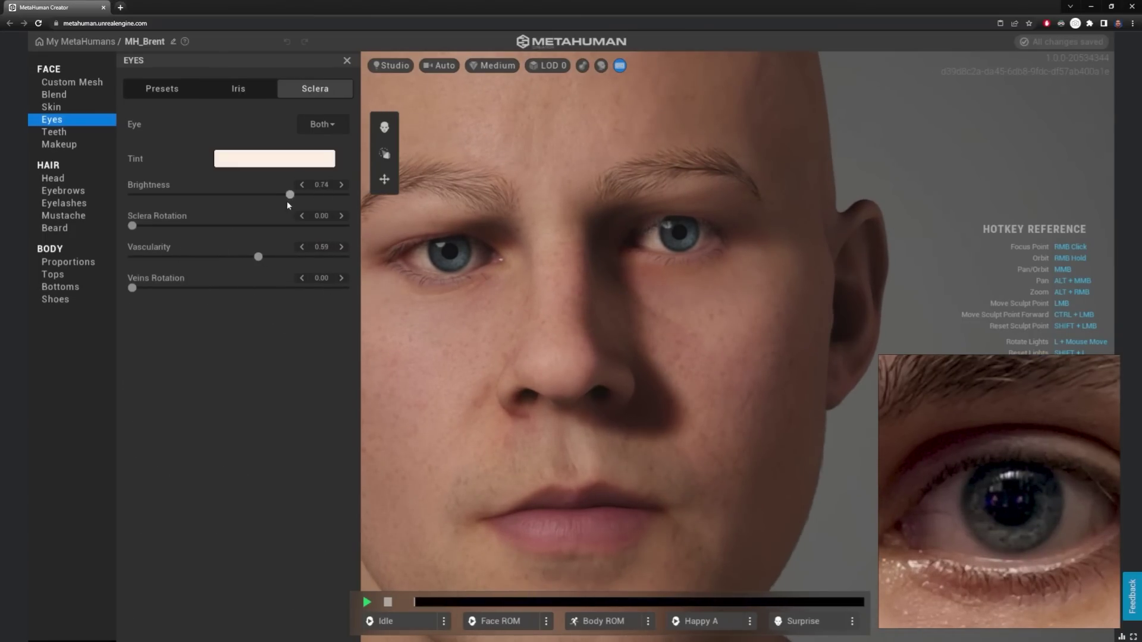
{"action": "scroll", "coordinate": [581, 306], "scroll_direction": "down", "scroll_amount": 2}
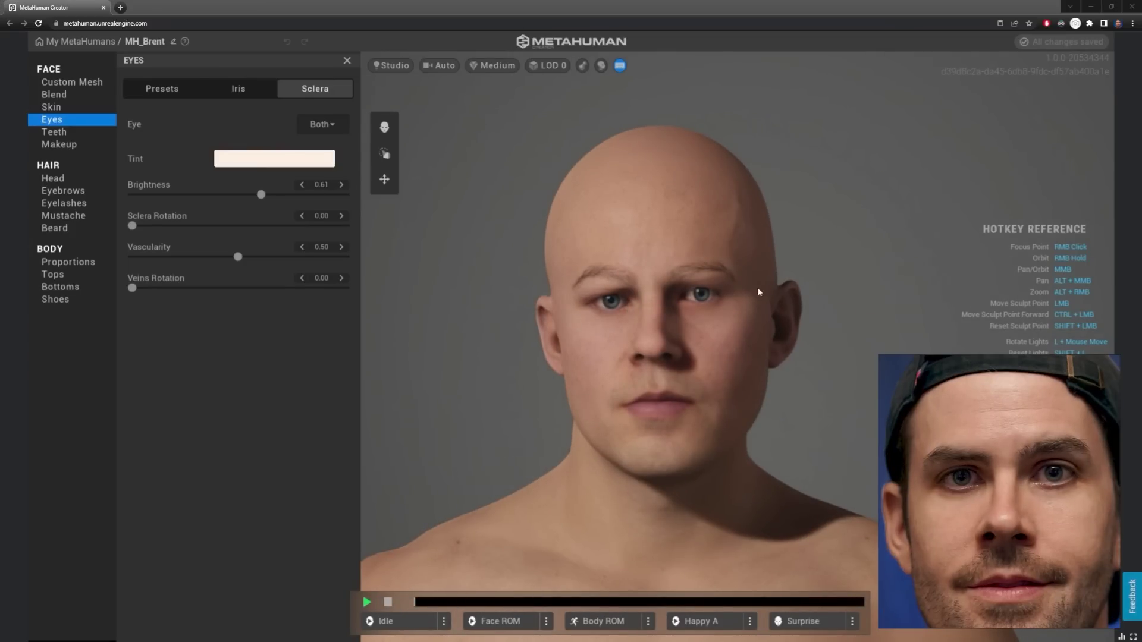
{"action": "right_click_drag", "start_coordinate": [758, 289], "coordinate": [702, 289]}
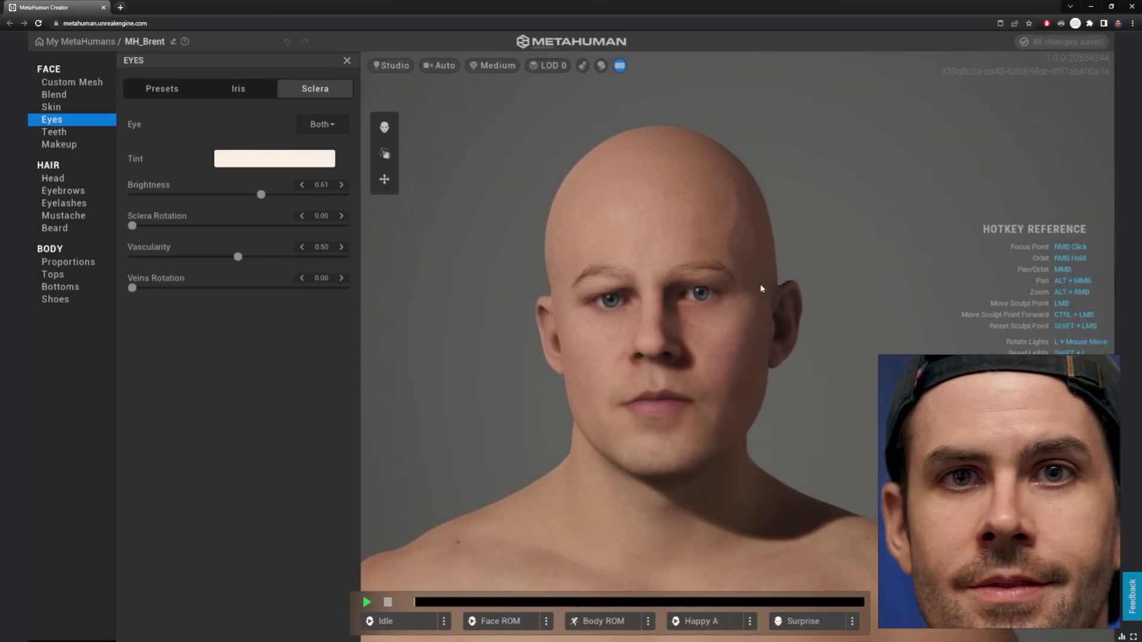
Return to the custom mesh settings and activate the Sculpt tool for the face.
{"action": "left_click", "coordinate": [70, 82]}
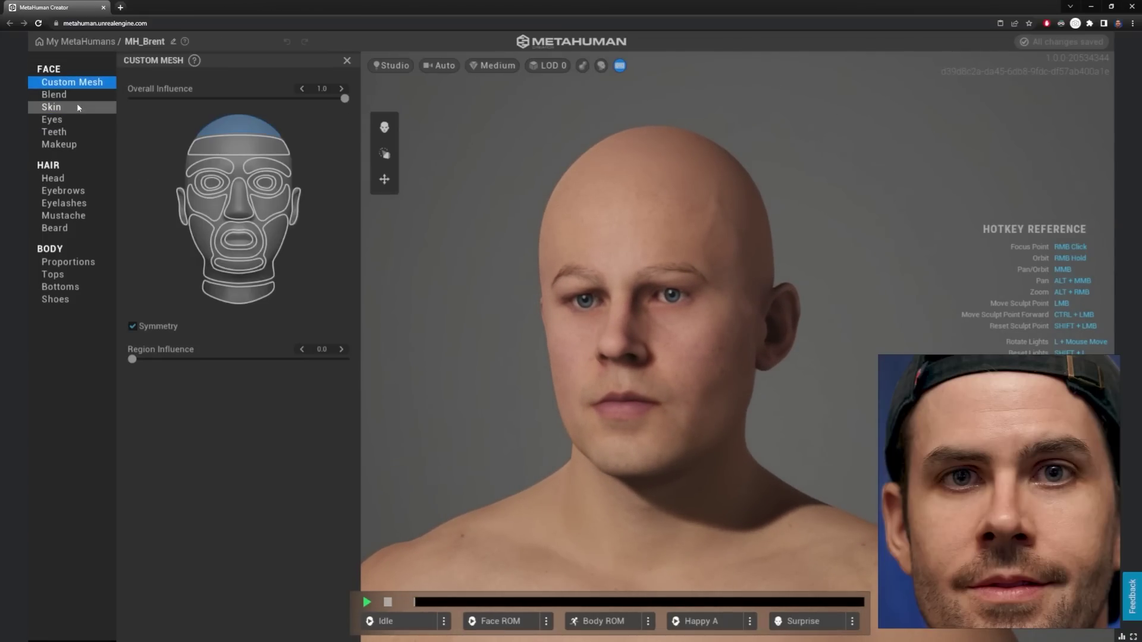
{"action": "left_click", "coordinate": [77, 94]}
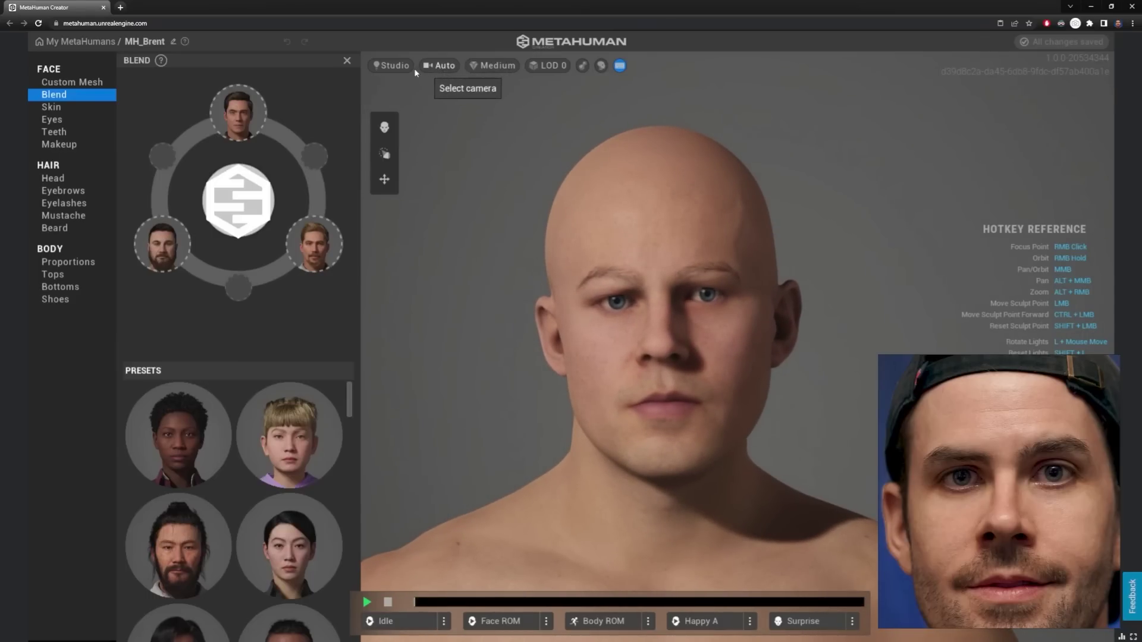
{"action": "left_click", "coordinate": [91, 82]}
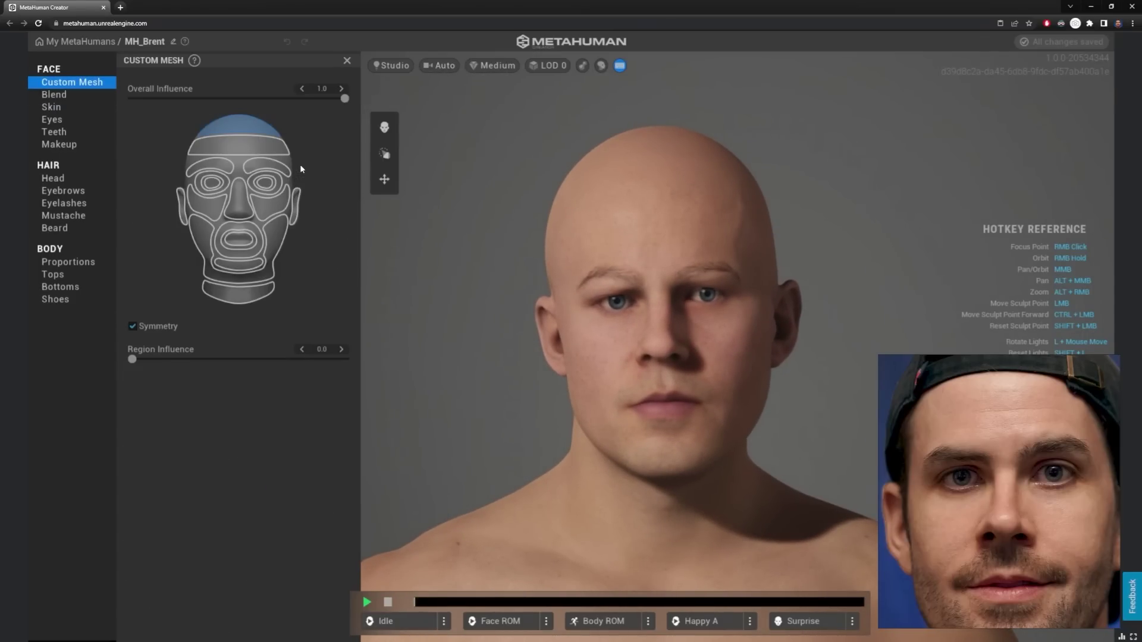
{"action": "left_click", "coordinate": [386, 153]}
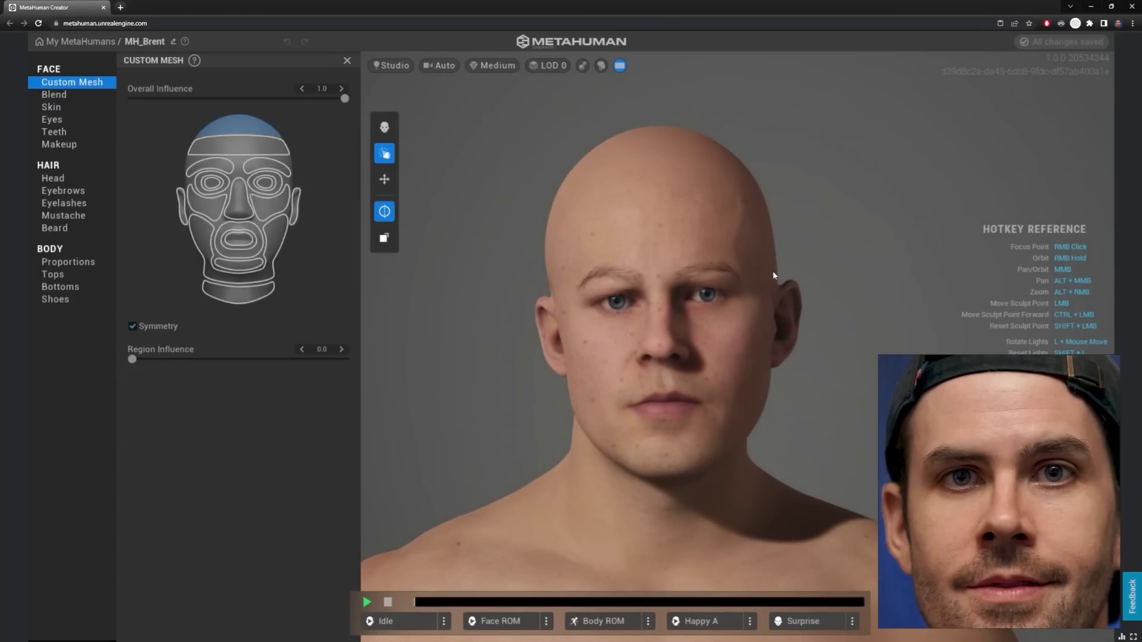
Examine the head from the front, sides and close up, comparing its shape and sculpt points with the reference photo.
{"action": "mouse_move", "coordinate": [831, 256]}
{"action": "right_mouse_down"}
{"action": "mouse_move", "coordinate": [607, 317]}
{"action": "mouse_move", "coordinate": [309, 291]}
{"action": "mouse_move", "coordinate": [576, 298]}
{"action": "mouse_move", "coordinate": [672, 286]}
{"action": "mouse_move", "coordinate": [720, 324]}
{"action": "mouse_move", "coordinate": [790, 263]}
{"action": "right_mouse_up"}
{"action": "right_click_drag", "start_coordinate": [417, 205], "coordinate": [762, 236]}
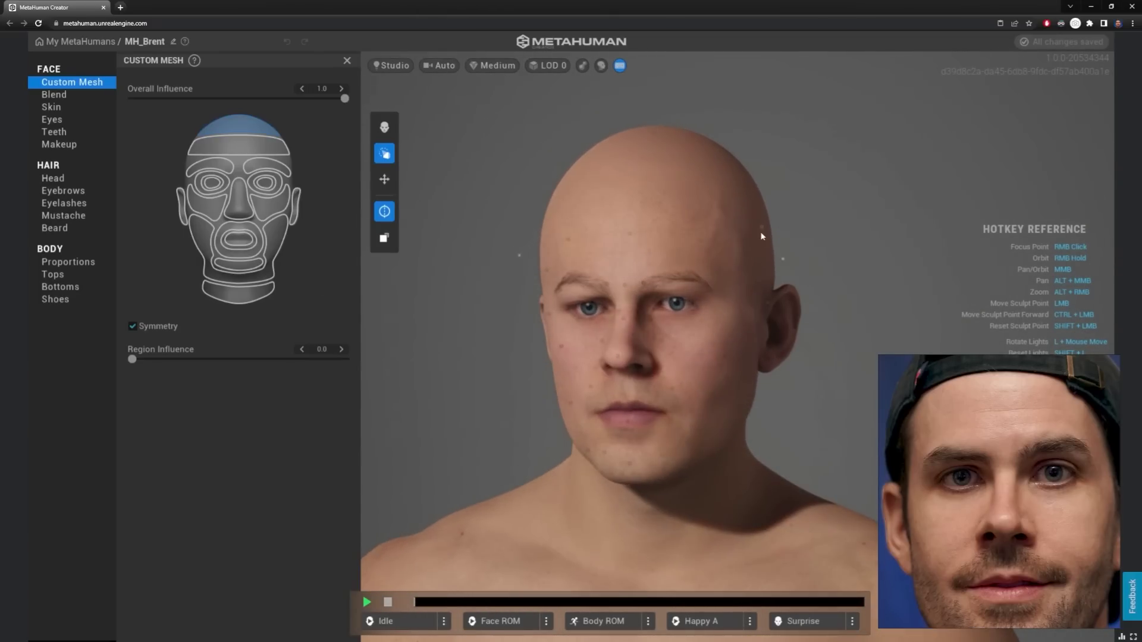
{"action": "right_click_drag", "start_coordinate": [660, 137], "coordinate": [704, 273]}
{"action": "mouse_move", "coordinate": [884, 262]}
{"action": "right_mouse_down"}
{"action": "mouse_move", "coordinate": [848, 276]}
{"action": "mouse_move", "coordinate": [890, 248]}
{"action": "mouse_move", "coordinate": [714, 312]}
{"action": "mouse_move", "coordinate": [744, 302]}
{"action": "right_mouse_up"}
{"action": "left_click_drag", "start_coordinate": [744, 304], "coordinate": [662, 300]}
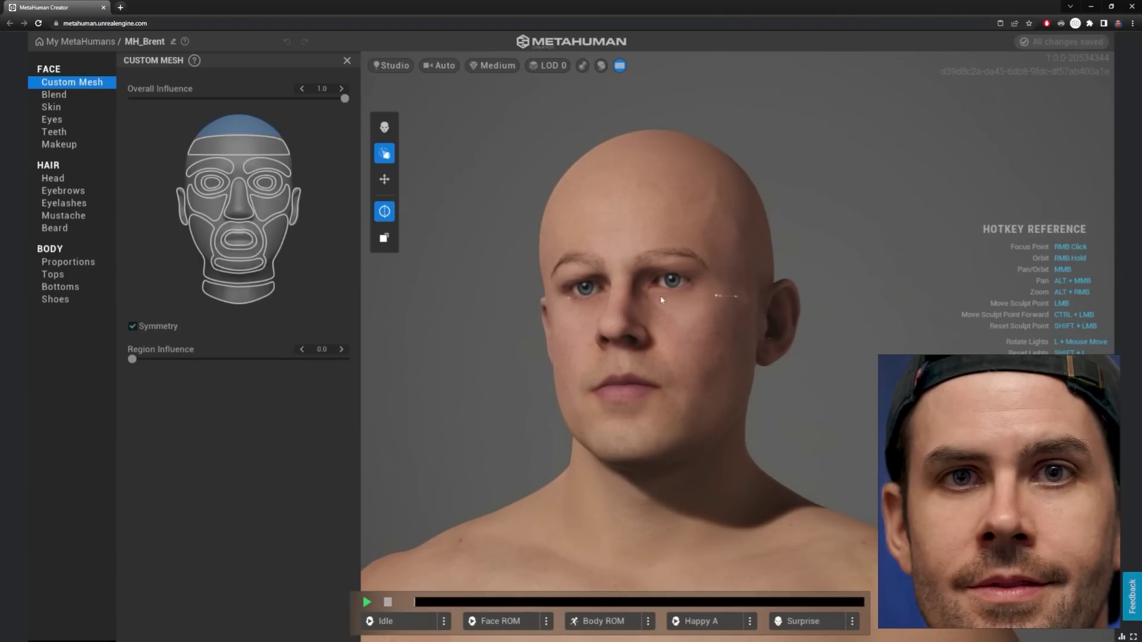
{"action": "right_click_drag", "start_coordinate": [736, 312], "coordinate": [729, 279]}
{"action": "right_click_drag", "start_coordinate": [740, 321], "coordinate": [726, 326]}
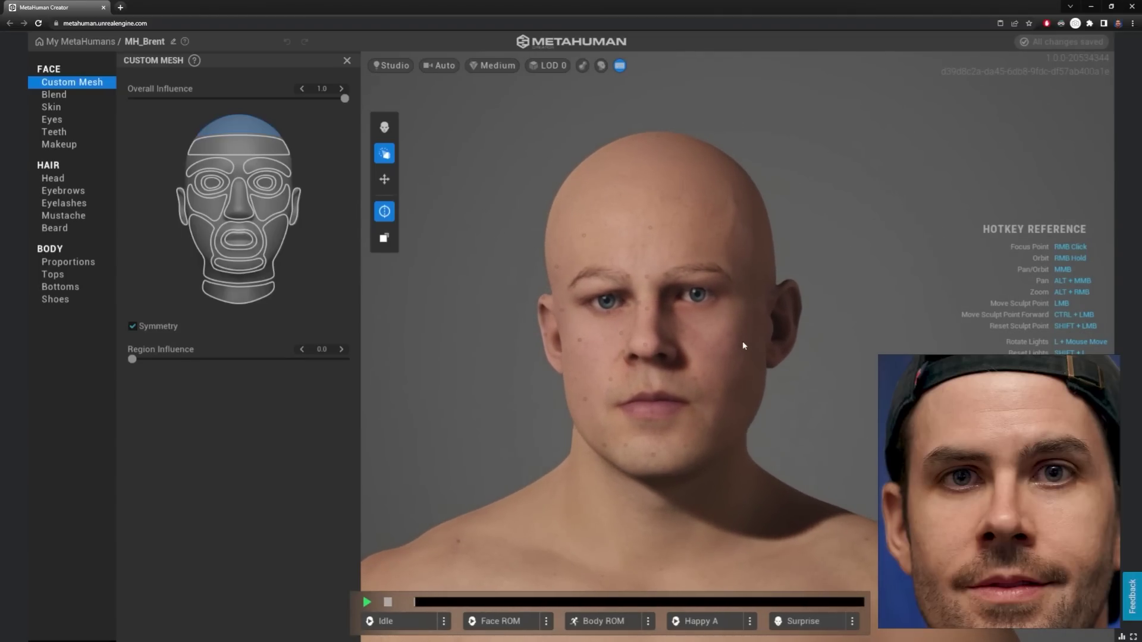
{"action": "scroll", "coordinate": [708, 294], "scroll_direction": "up", "scroll_amount": 5}
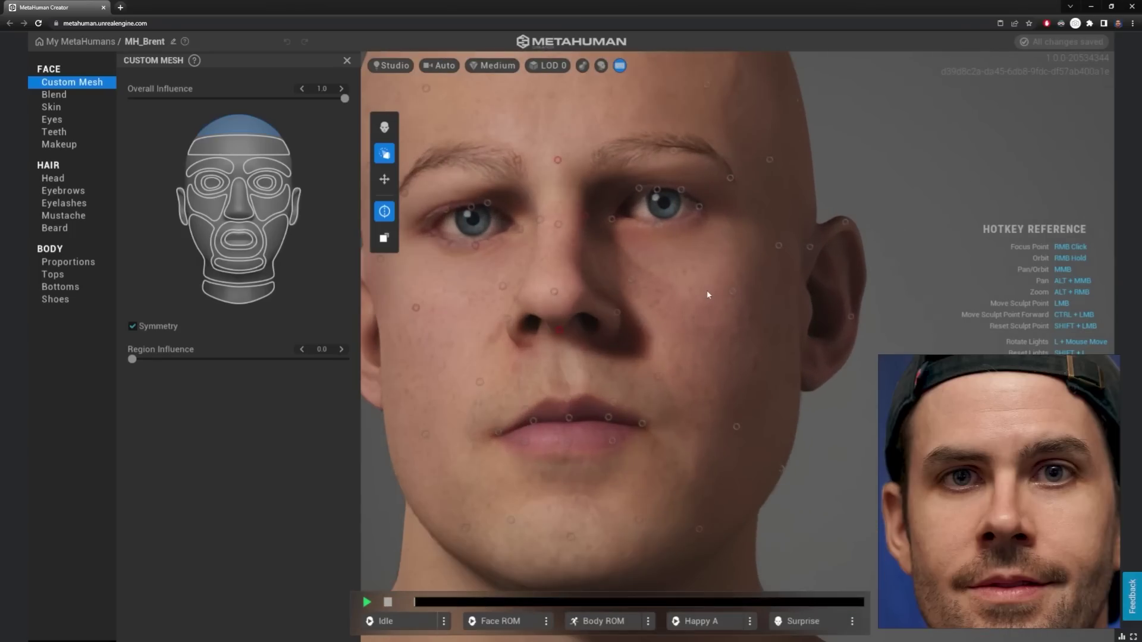
{"action": "right_click_drag", "start_coordinate": [708, 296], "coordinate": [737, 313]}
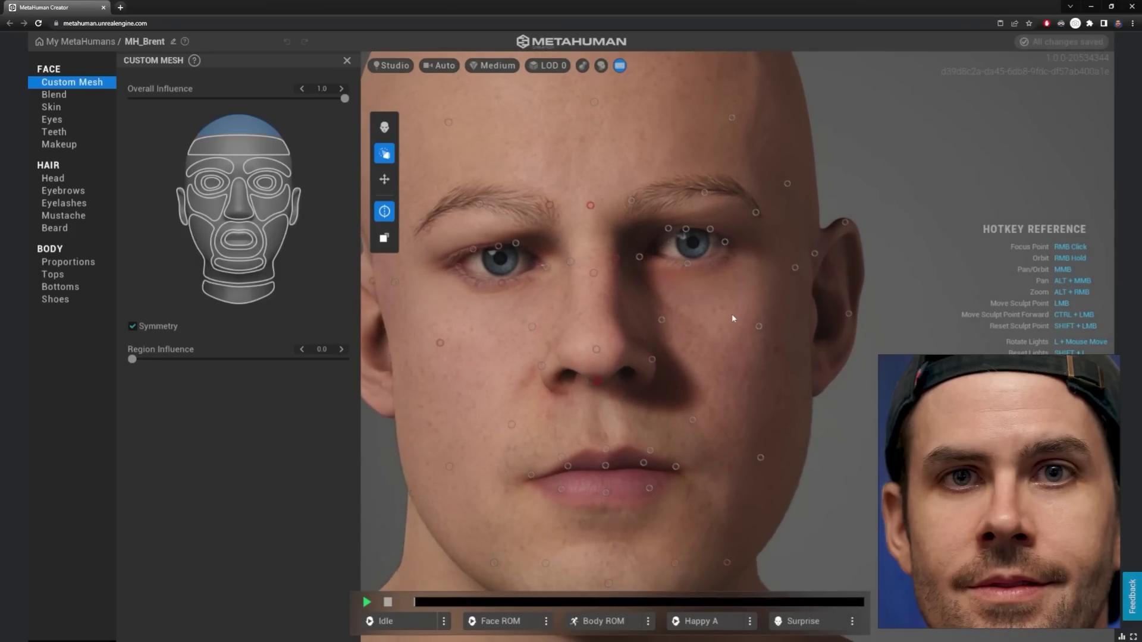
{"action": "scroll", "coordinate": [700, 309], "scroll_direction": "down", "scroll_amount": 5}
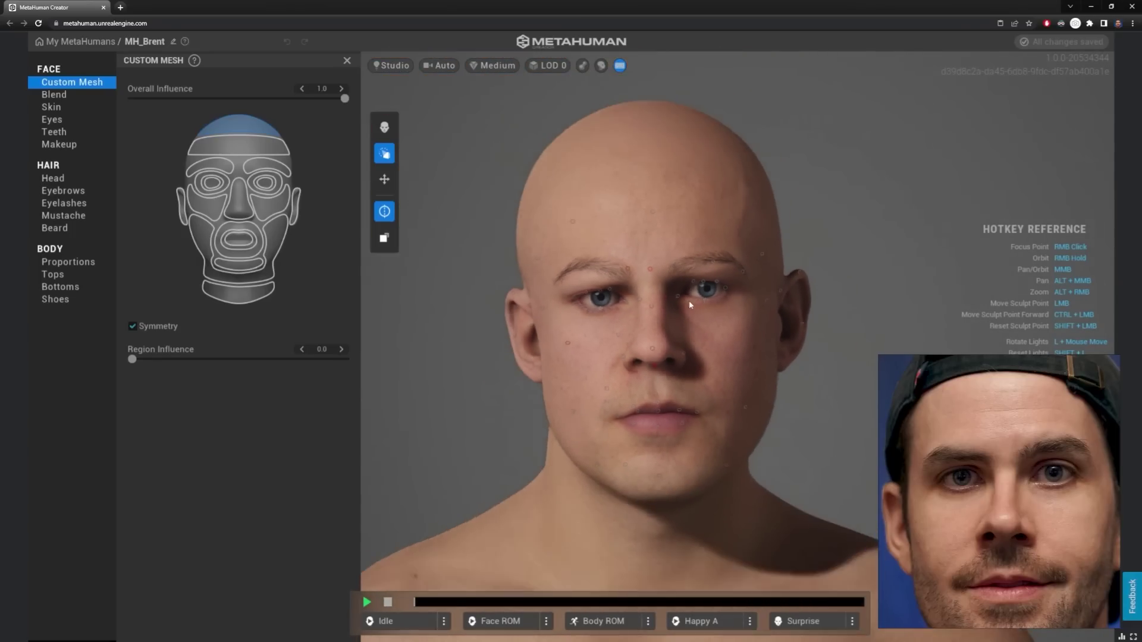
{"action": "right_click_drag", "start_coordinate": [691, 295], "coordinate": [665, 309]}
{"action": "scroll", "coordinate": [675, 322], "scroll_direction": "up", "scroll_amount": 5}
{"action": "scroll", "coordinate": [675, 321], "scroll_direction": "down", "scroll_amount": 3}
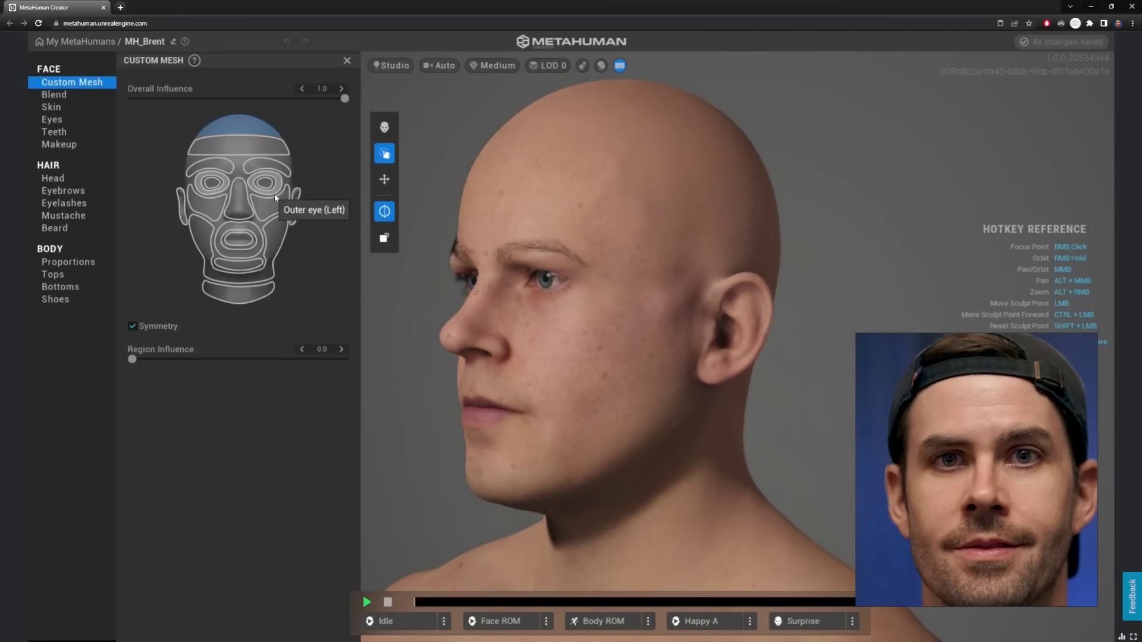
Set the custom mesh region influence of both outer eye regions to 0.5 and check the face from both sides.
{"action": "right_click_drag", "start_coordinate": [673, 315], "coordinate": [750, 316]}
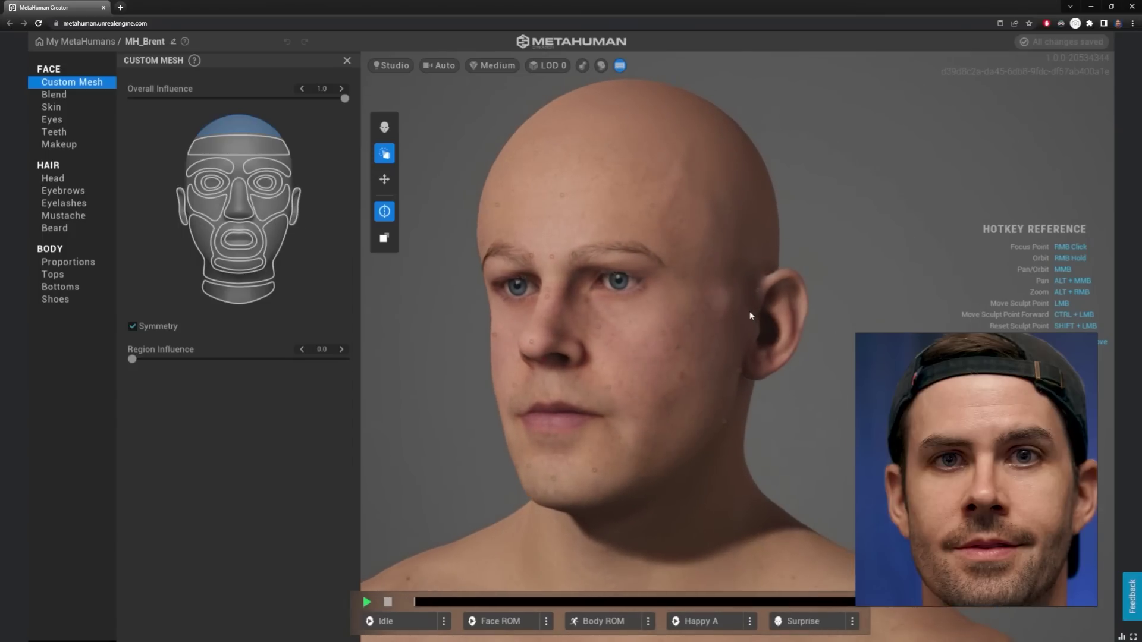
{"action": "left_click", "coordinate": [287, 199]}
{"action": "left_click", "coordinate": [236, 359]}
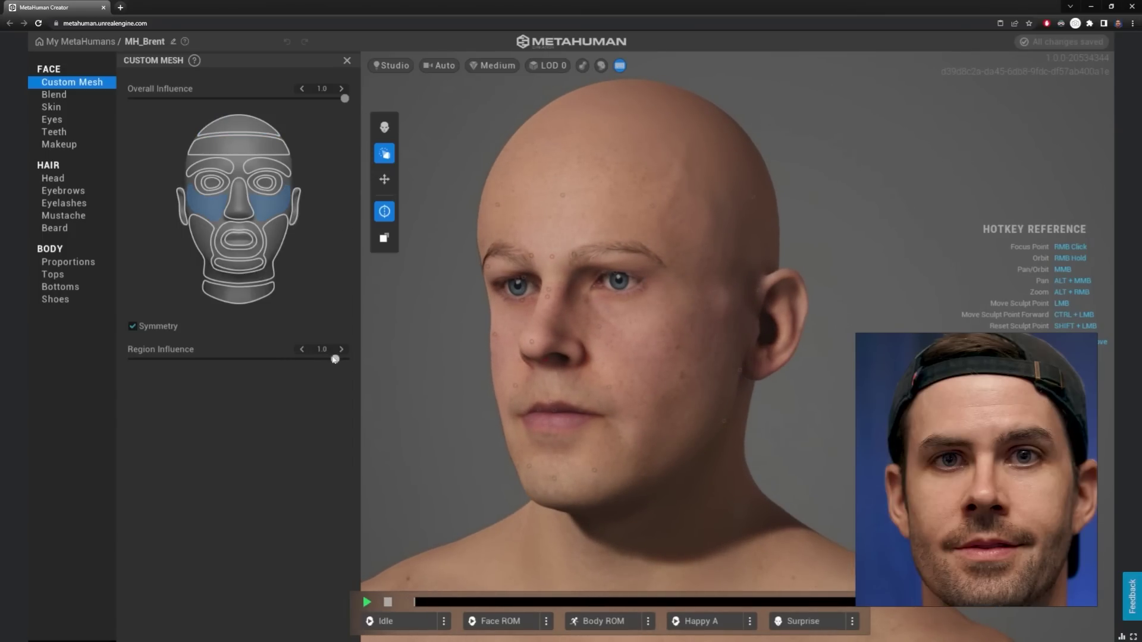
{"action": "right_click_drag", "start_coordinate": [542, 373], "coordinate": [546, 318]}
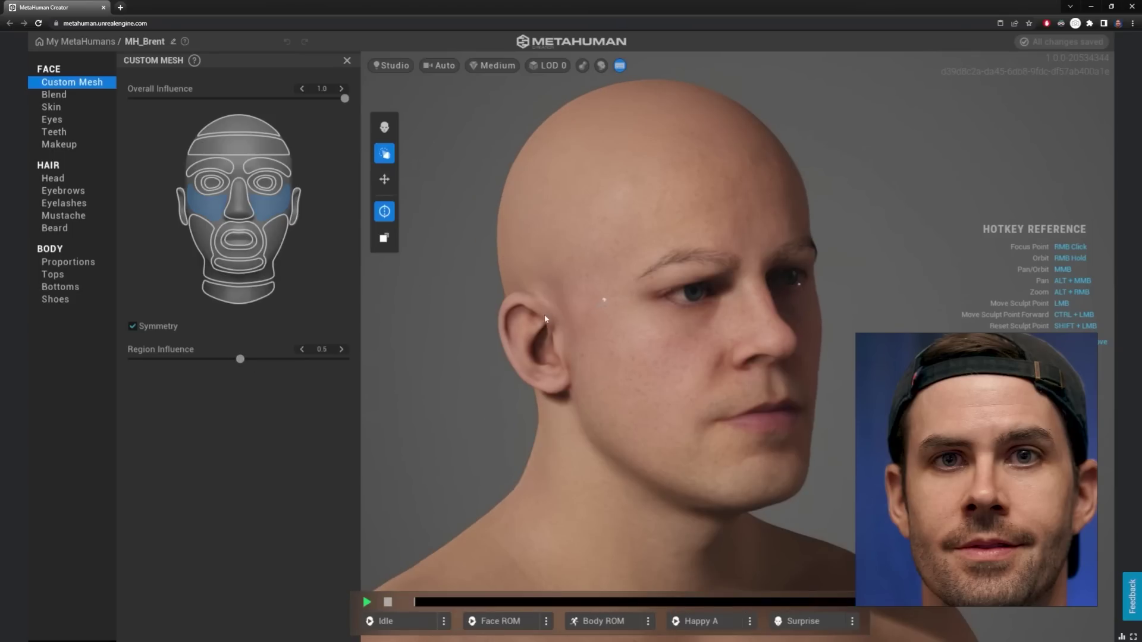
{"action": "right_click_drag", "start_coordinate": [638, 317], "coordinate": [887, 331]}
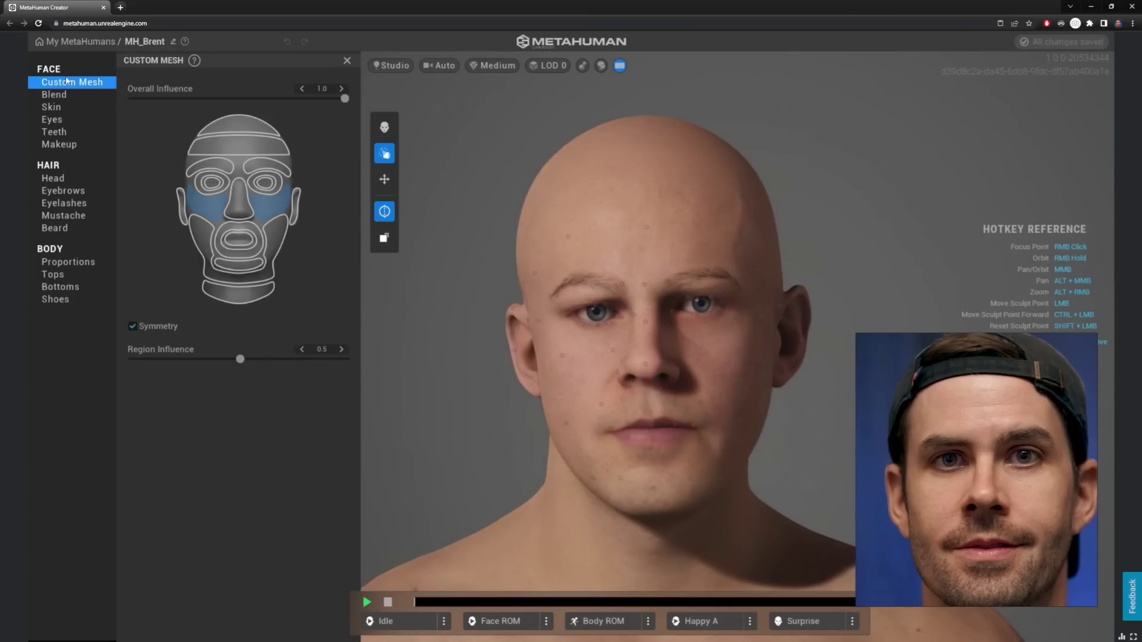
Give the head the short, swept-back hairstyle listed just before Short Clean.
{"action": "left_click", "coordinate": [54, 131]}
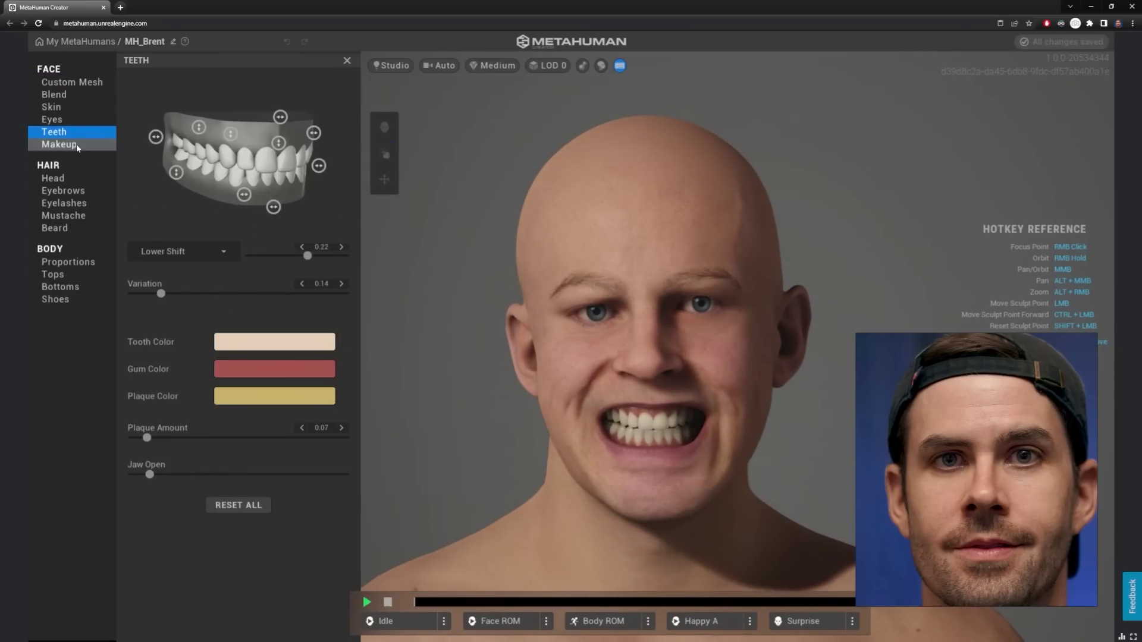
{"action": "left_click", "coordinate": [53, 178]}
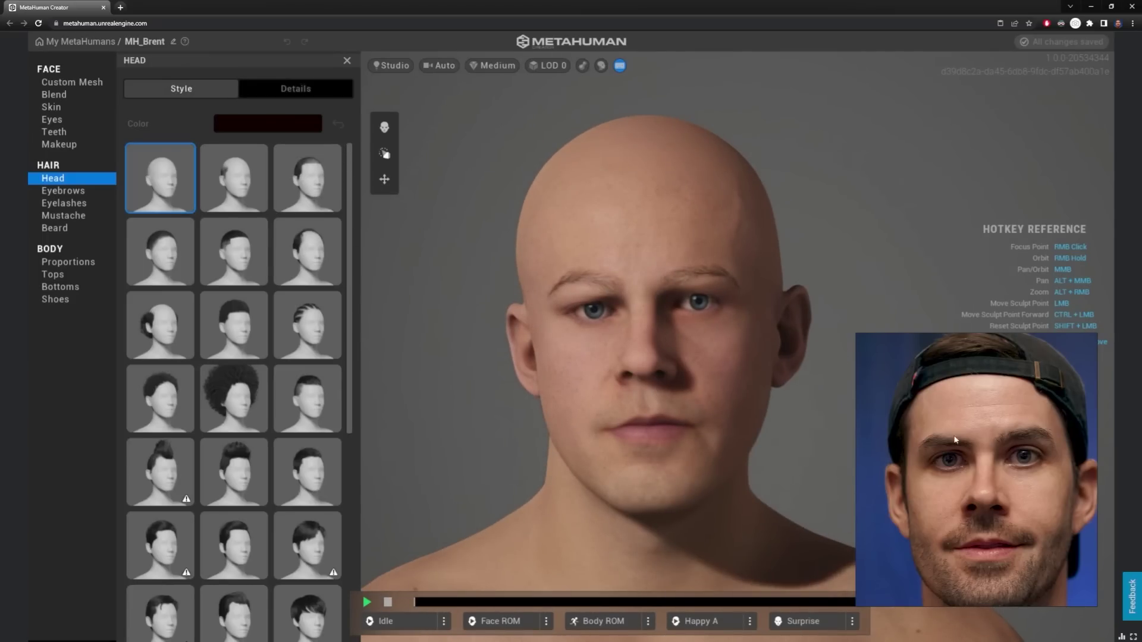
{"action": "scroll", "coordinate": [270, 428], "scroll_direction": "down", "scroll_amount": 1}
{"action": "left_click", "coordinate": [160, 489]}
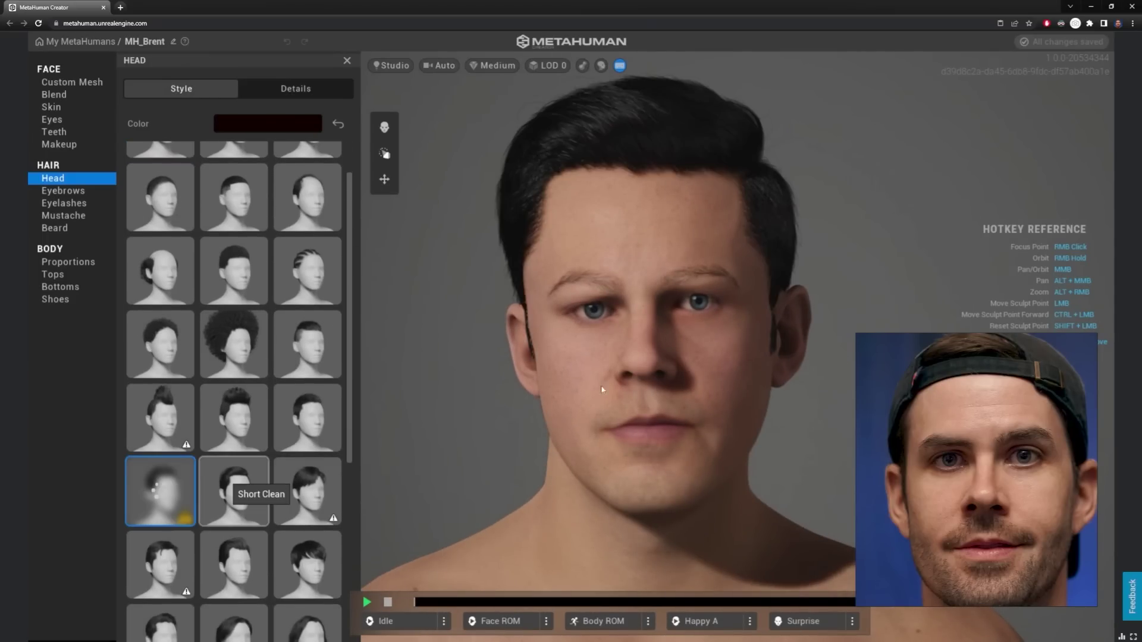
{"action": "mouse_move", "coordinate": [651, 383]}
{"action": "right_mouse_down"}
{"action": "mouse_move", "coordinate": [882, 391]}
{"action": "mouse_move", "coordinate": [778, 373]}
{"action": "right_mouse_up"}
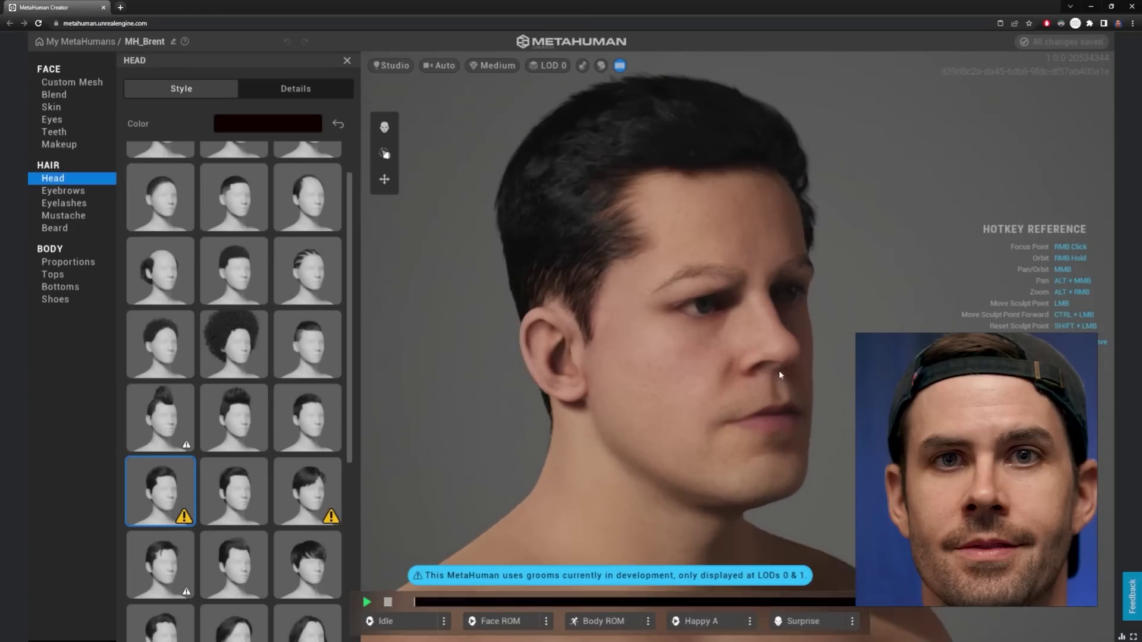
Color the hair brown with a custom melanin of 0.70 and redness of 0.39.
{"action": "left_click", "coordinate": [268, 124]}
{"action": "mouse_move", "coordinate": [343, 220]}
{"action": "left_mouse_down"}
{"action": "mouse_move", "coordinate": [353, 237]}
{"action": "mouse_move", "coordinate": [360, 227]}
{"action": "left_mouse_up"}
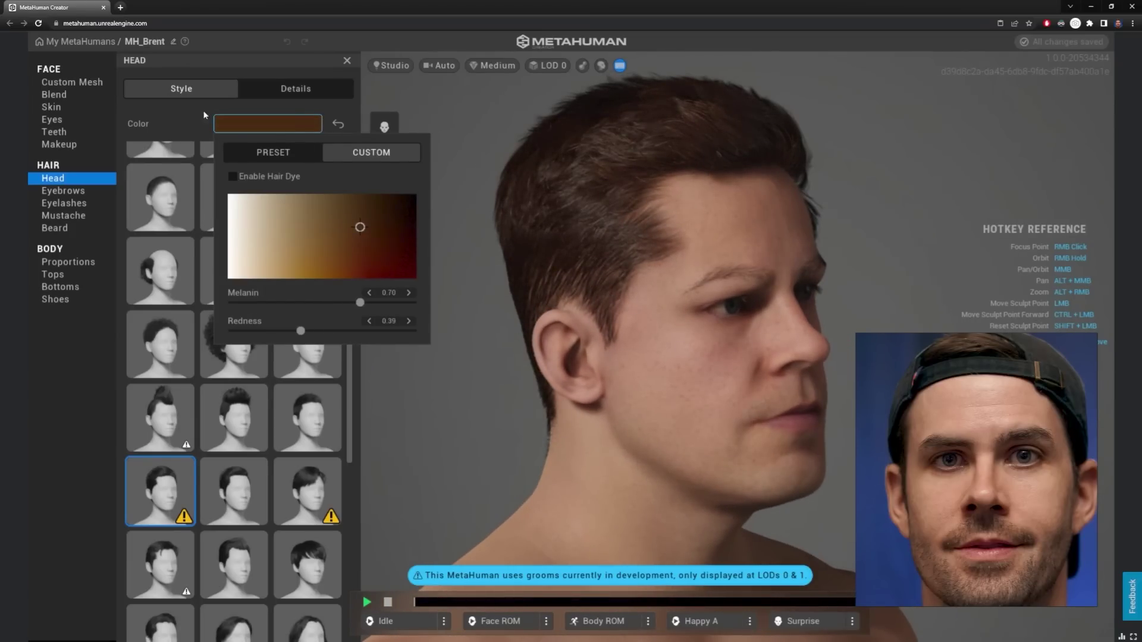
{"action": "left_click", "coordinate": [204, 112]}
{"action": "mouse_move", "coordinate": [735, 303]}
{"action": "right_mouse_down"}
{"action": "mouse_move", "coordinate": [812, 306]}
{"action": "mouse_move", "coordinate": [616, 315]}
{"action": "right_mouse_up"}
{"action": "scroll", "coordinate": [292, 393], "scroll_direction": "up", "scroll_amount": 1}
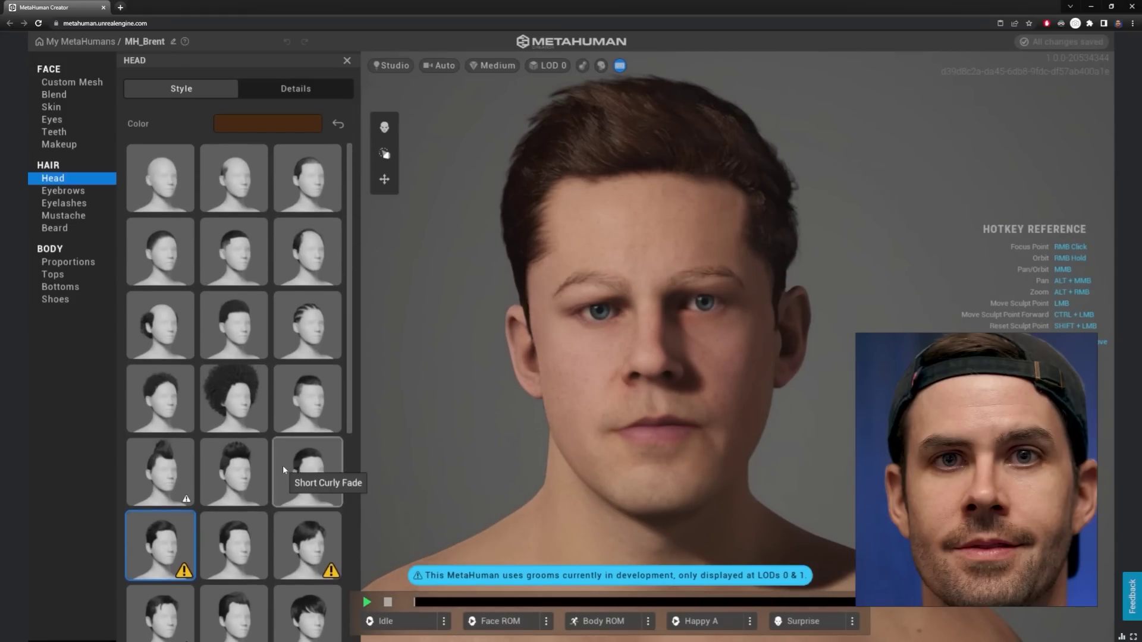
{"action": "right_click_drag", "start_coordinate": [655, 387], "coordinate": [627, 403]}
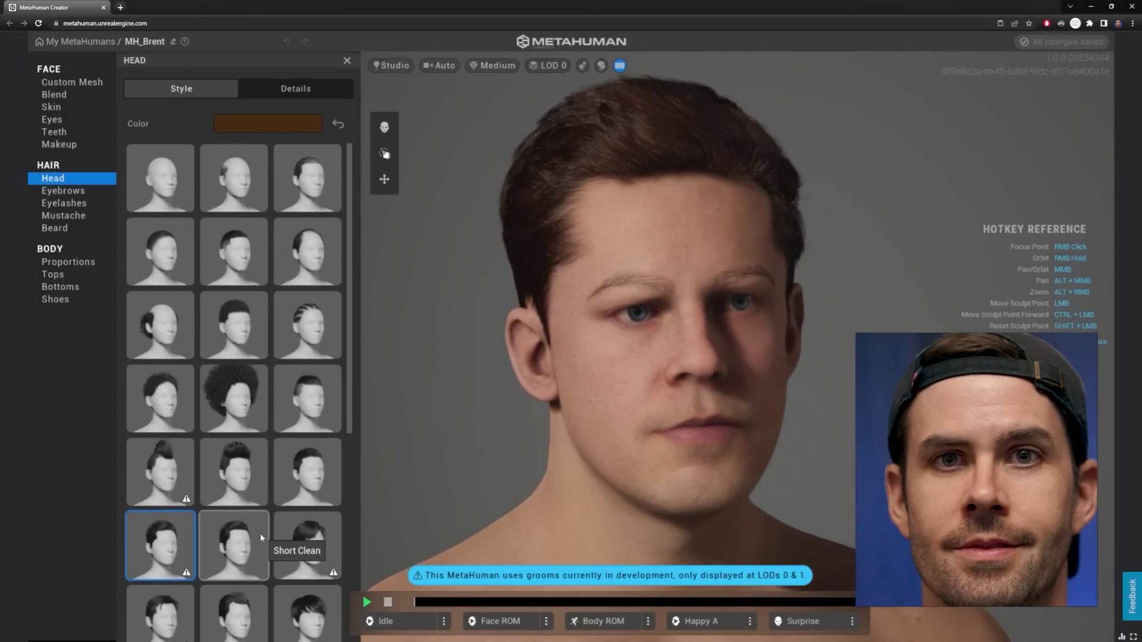
{"action": "right_click_drag", "start_coordinate": [804, 316], "coordinate": [768, 309]}
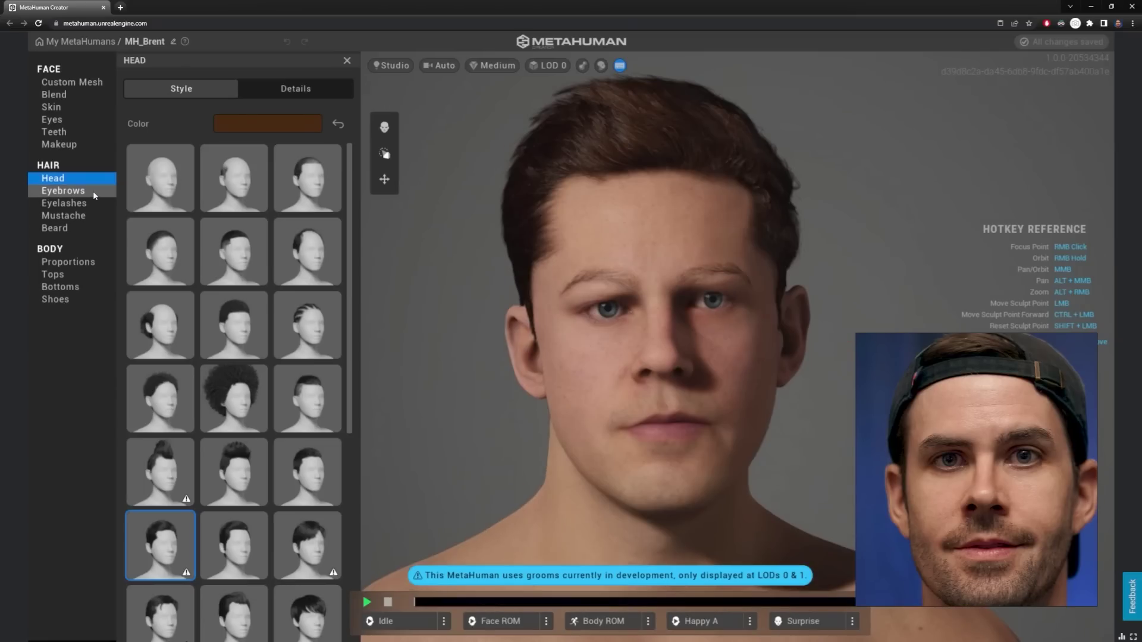
Apply the Medium Flat Thick Eyebrows style and recolor the eyebrows brown to suit the hair.
{"action": "left_click", "coordinate": [94, 194]}
{"action": "left_click", "coordinate": [198, 94]}
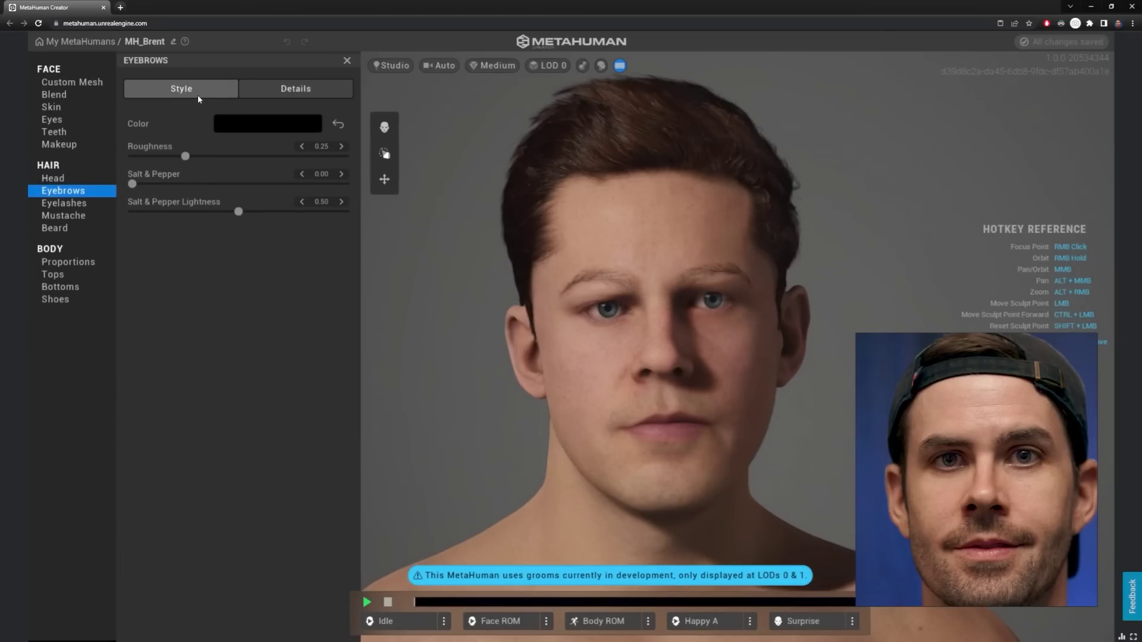
{"action": "left_click", "coordinate": [324, 401]}
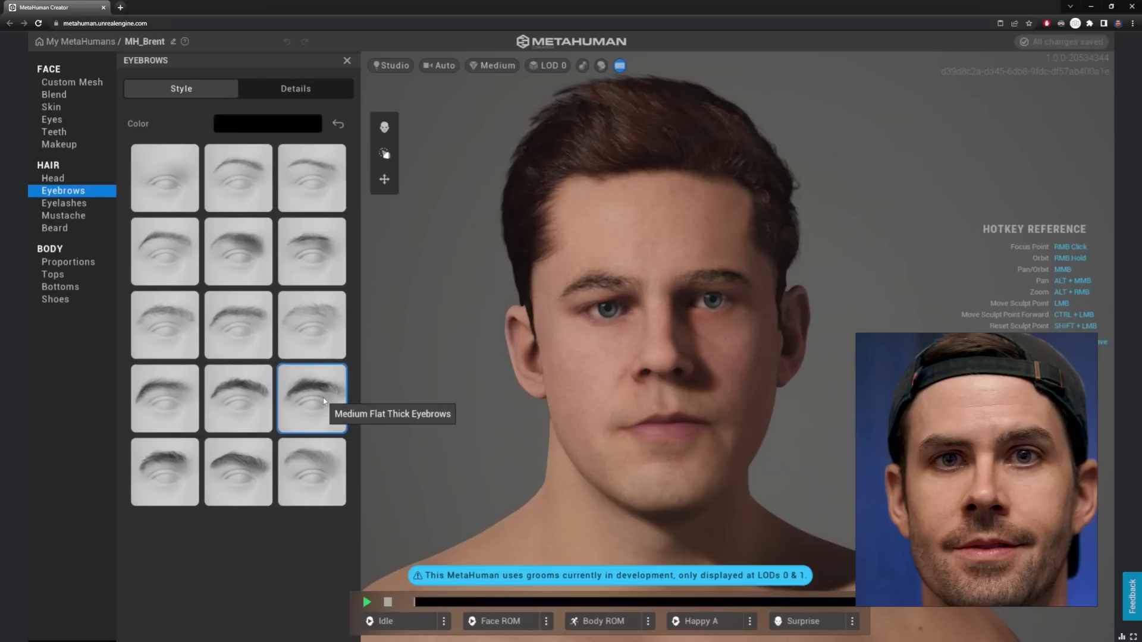
{"action": "left_click", "coordinate": [265, 126]}
Add the light stubble mustache, the third style in the first row.
{"action": "left_click", "coordinate": [87, 205]}
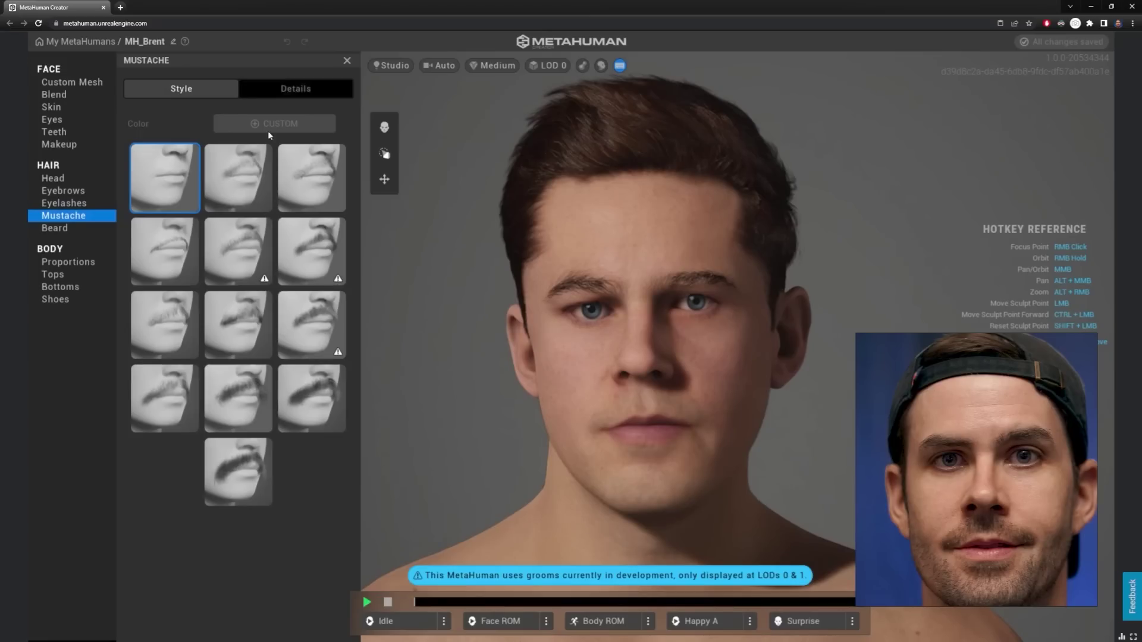
{"action": "left_click", "coordinate": [255, 190]}
{"action": "left_click", "coordinate": [298, 178]}
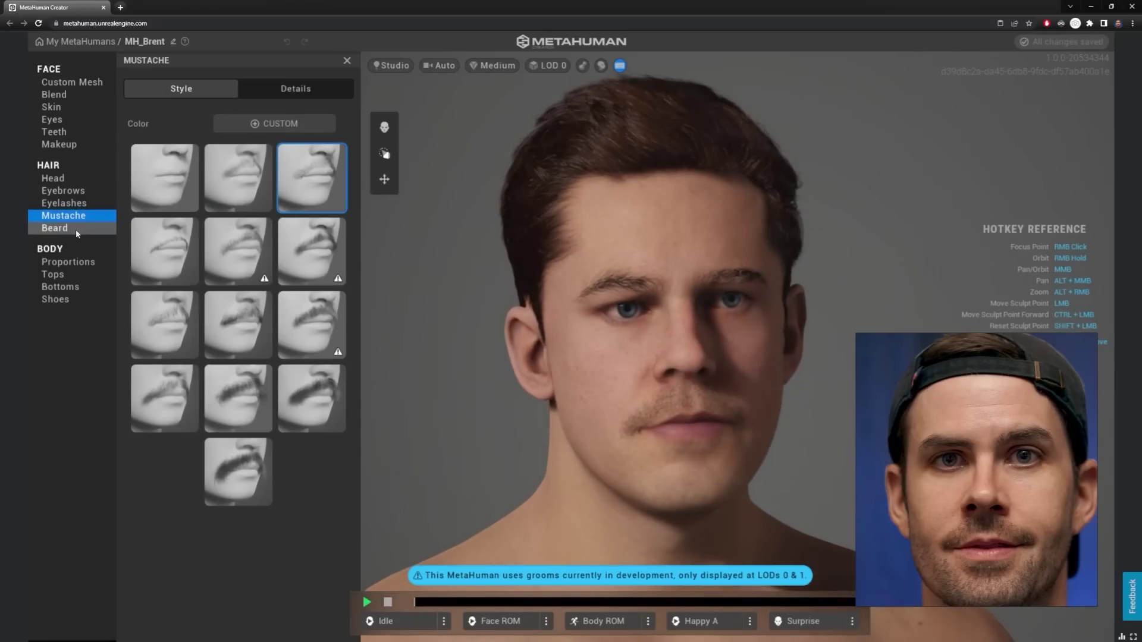
Apply the brown Stubble Beard, inspect it from several angles with the Idle animation playing, and stop the playback.
{"action": "left_click", "coordinate": [76, 230]}
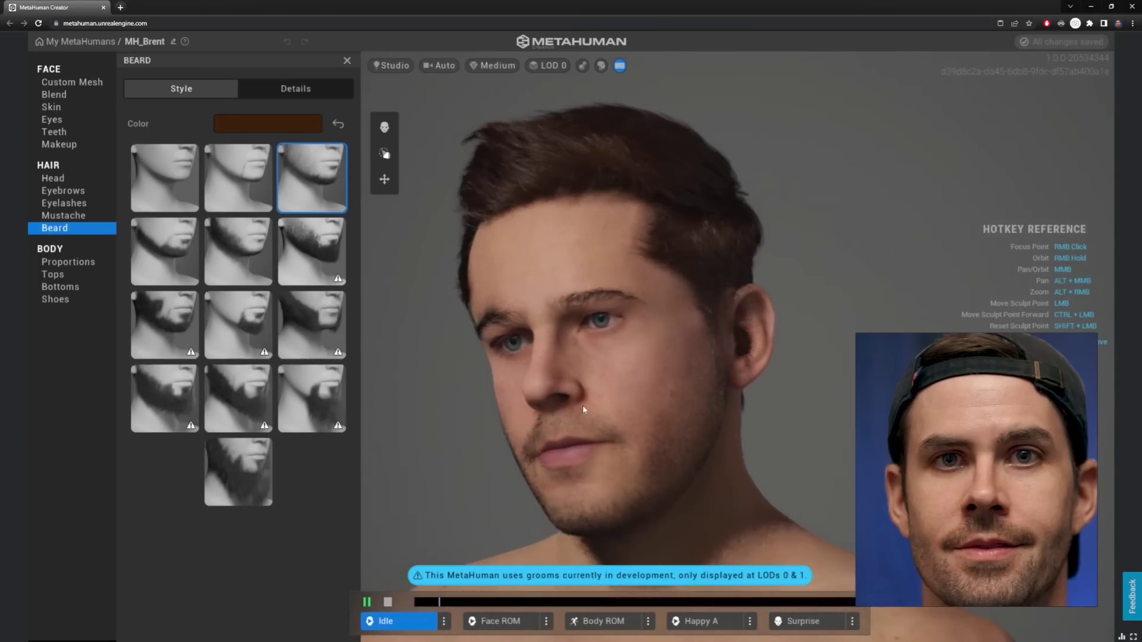
{"action": "right_click_drag", "start_coordinate": [583, 405], "coordinate": [753, 370]}
{"action": "right_click_drag", "start_coordinate": [891, 362], "coordinate": [647, 369]}
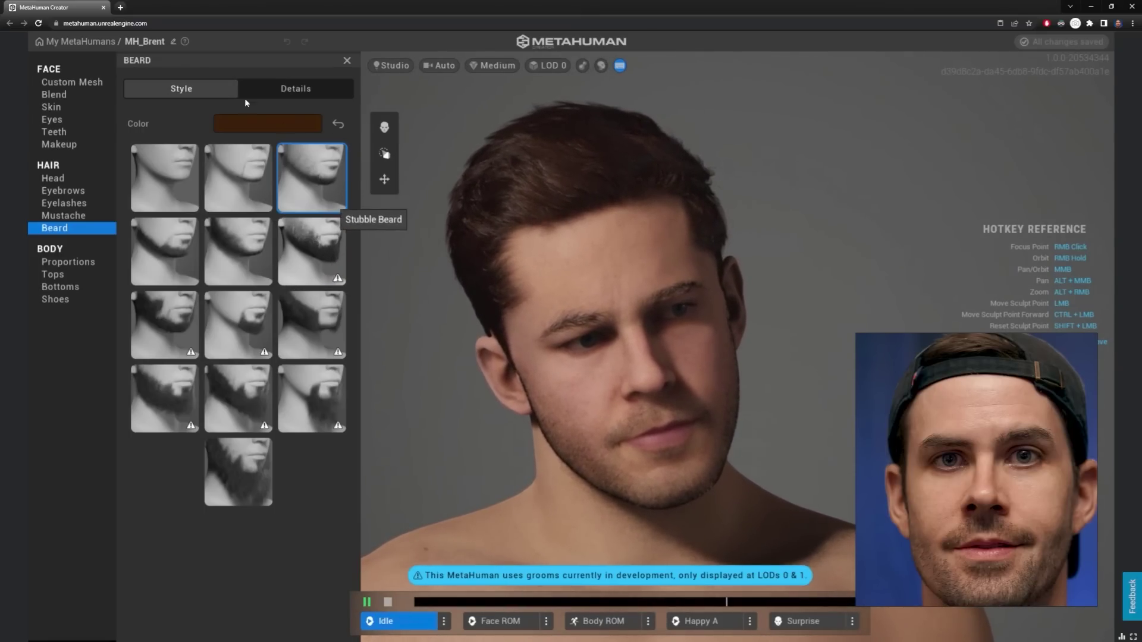
{"action": "left_click", "coordinate": [388, 603]}
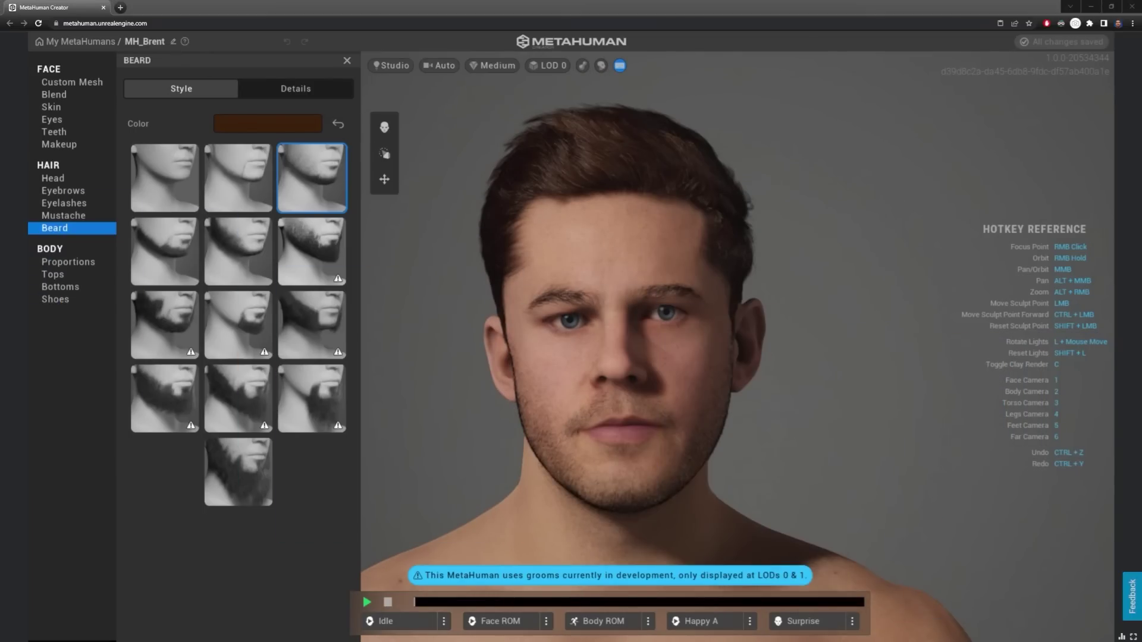
Leave MetaHuman Creator, switch to Unreal Engine and download the finished MetaHuman at Medium Quality through Quixel Bridge.
{"action": "left_click", "coordinate": [98, 42]}
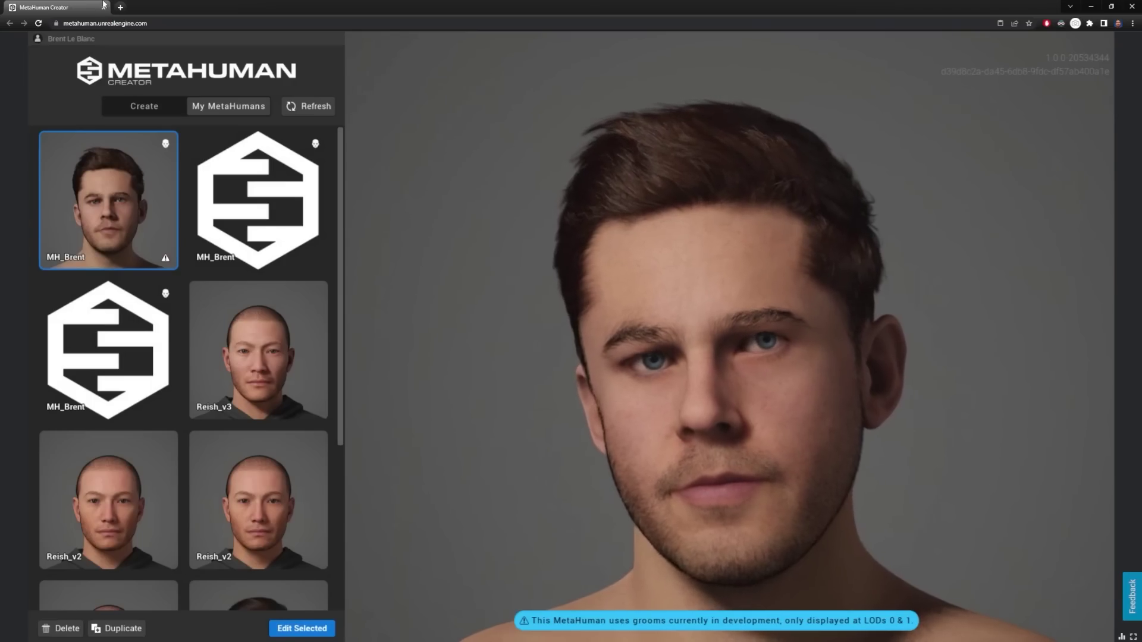
{"action": "left_click", "coordinate": [104, 8]}
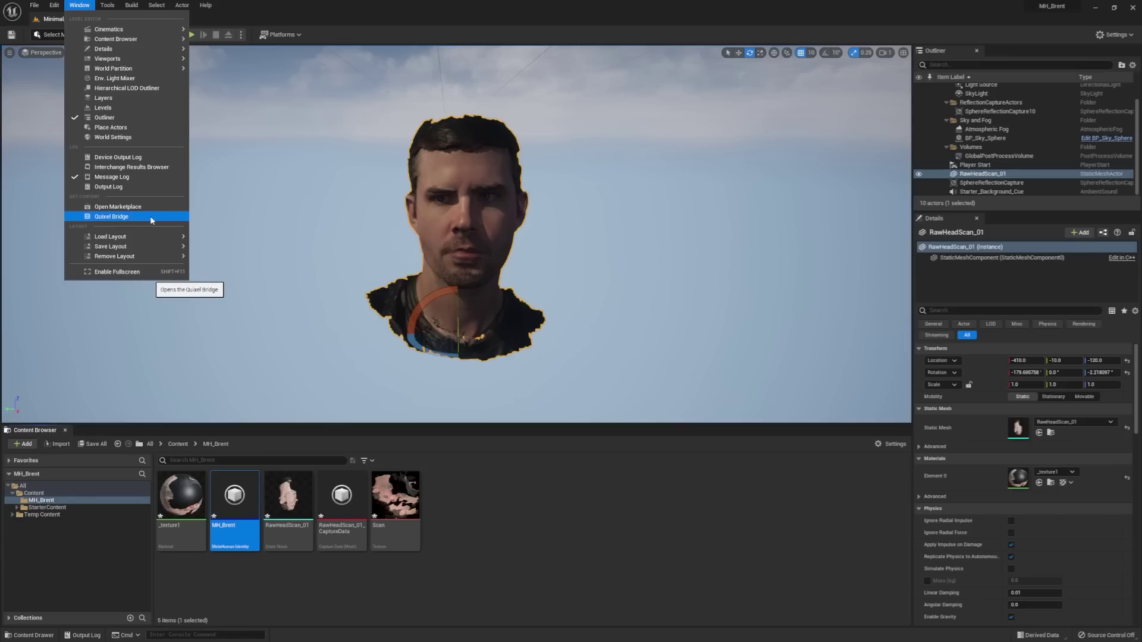
{"action": "left_click", "coordinate": [159, 221]}
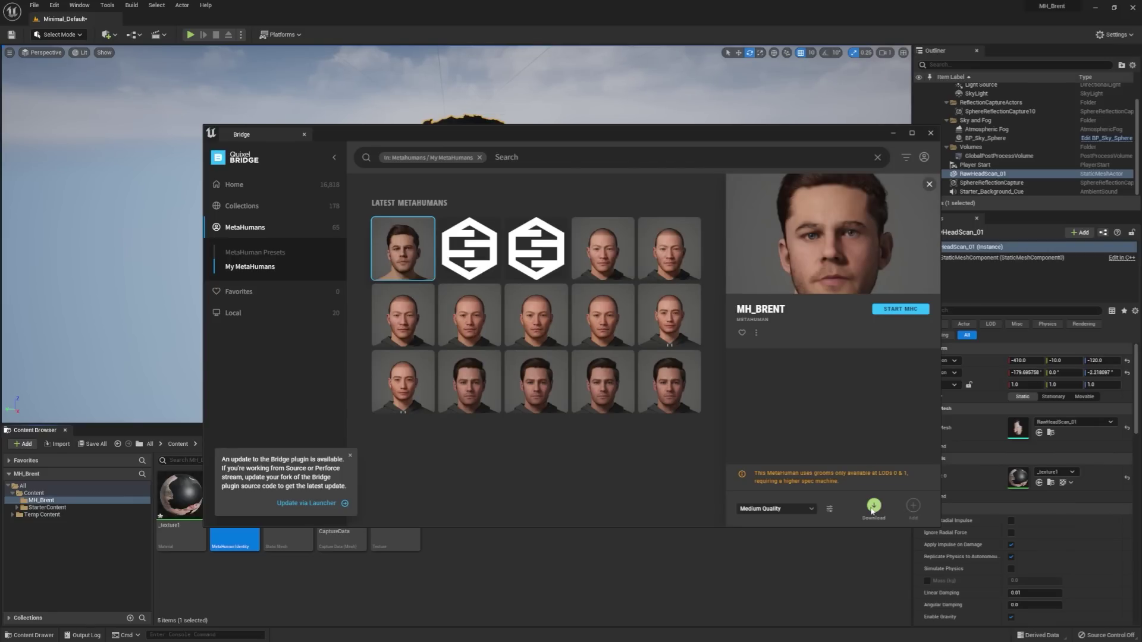
{"action": "left_click", "coordinate": [874, 507]}
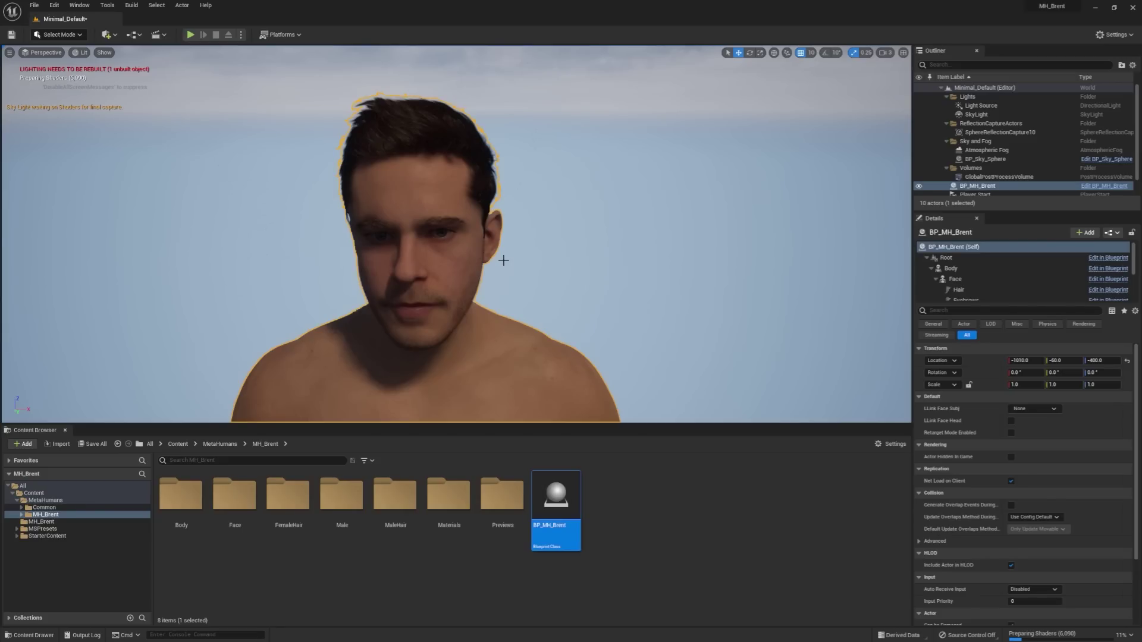
Switch to the studio project, place the MetaHuman blueprint on the backdrop floor of the Main level and show Place Actors.
{"action": "key", "text": "alt+Tab"}
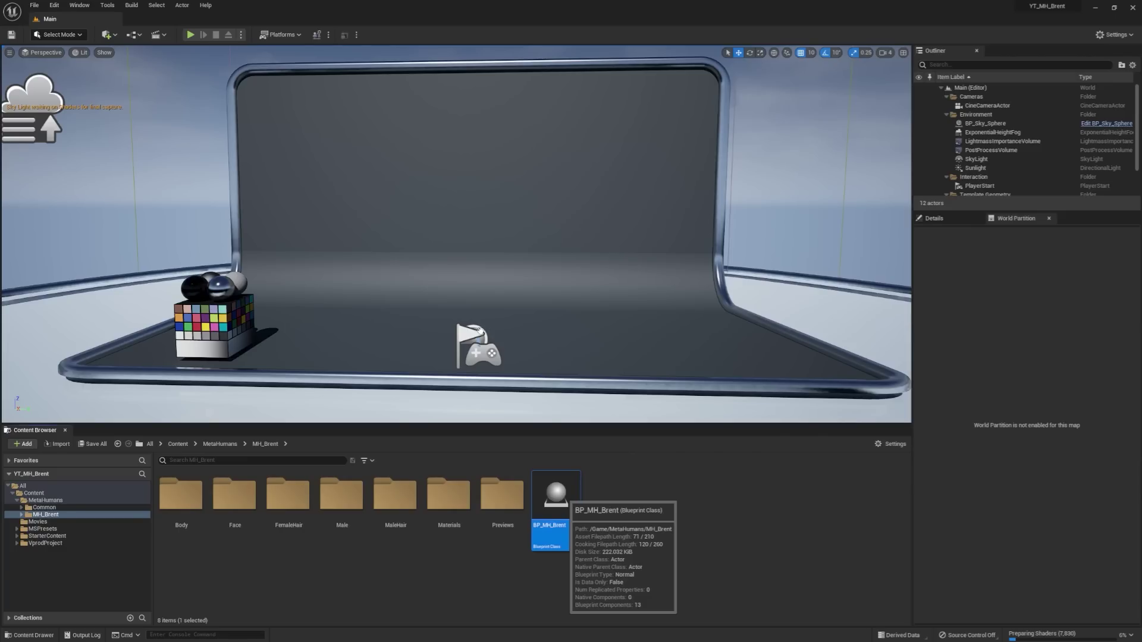
{"action": "left_click_drag", "start_coordinate": [558, 495], "coordinate": [486, 319]}
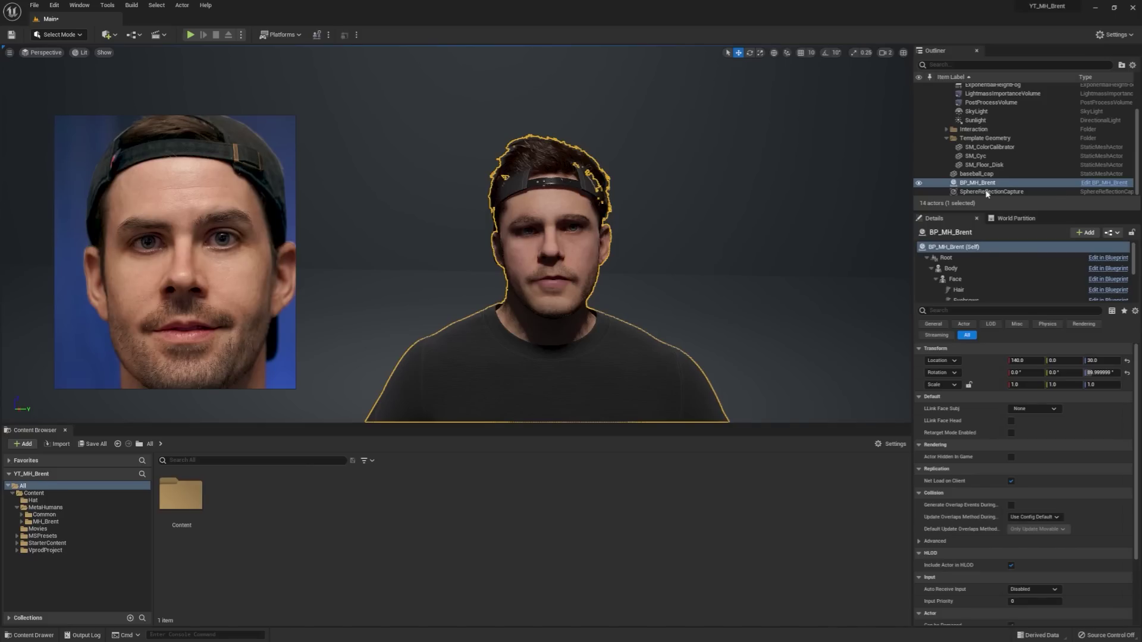
{"action": "left_click", "coordinate": [79, 5]}
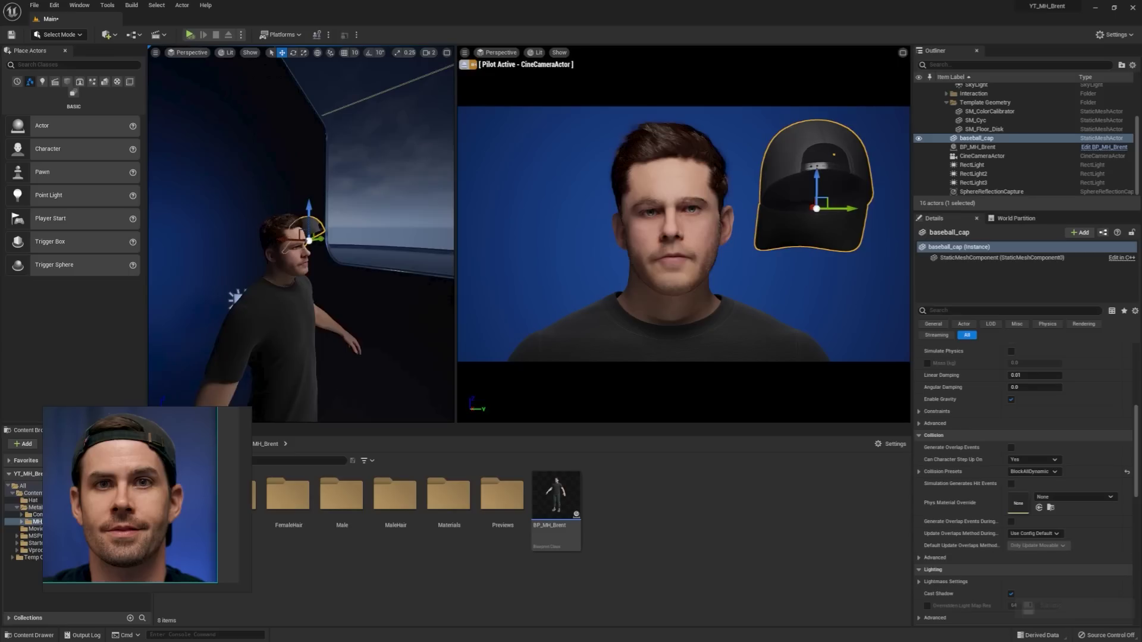
Examine the MetaHuman's likeness and the baseball cap from several angles in the free view and through the piloted cine camera.
{"action": "left_click_drag", "start_coordinate": [301, 238], "coordinate": [423, 209], "text": "alt"}
{"action": "mouse_move", "coordinate": [300, 238]}
{"action": "right_mouse_down"}
{"action": "mouse_move", "coordinate": [387, 238]}
{"action": "mouse_move", "coordinate": [221, 238]}
{"action": "mouse_move", "coordinate": [286, 238]}
{"action": "right_mouse_up"}
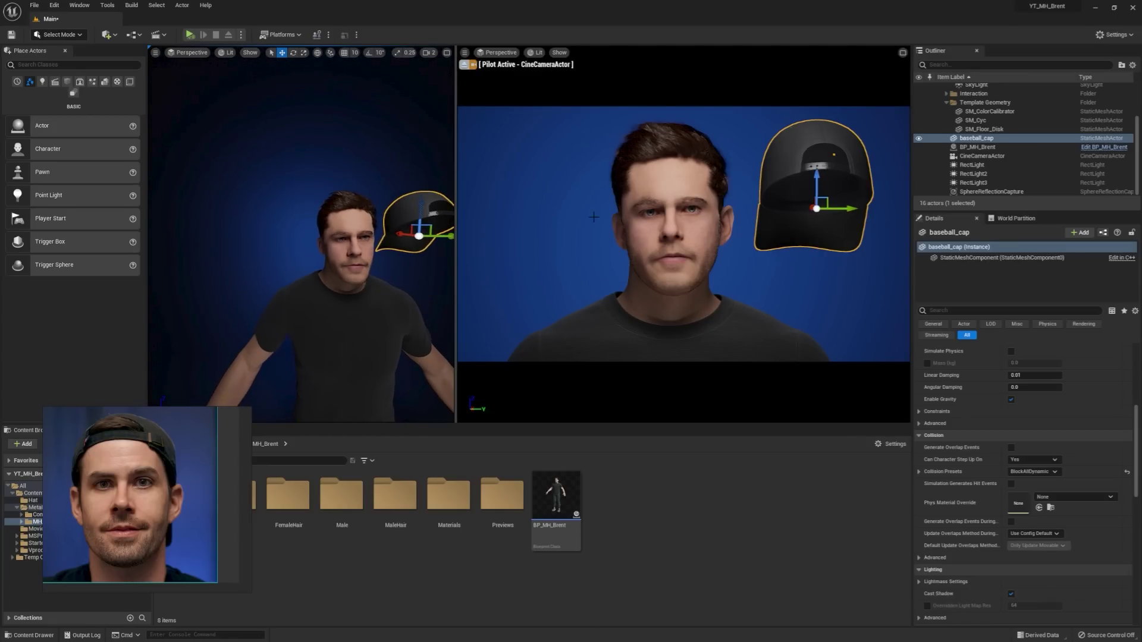
{"action": "mouse_move", "coordinate": [599, 216]}
{"action": "right_mouse_down"}
{"action": "mouse_move", "coordinate": [673, 223]}
{"action": "mouse_move", "coordinate": [660, 238]}
{"action": "mouse_move", "coordinate": [602, 235]}
{"action": "right_mouse_up"}
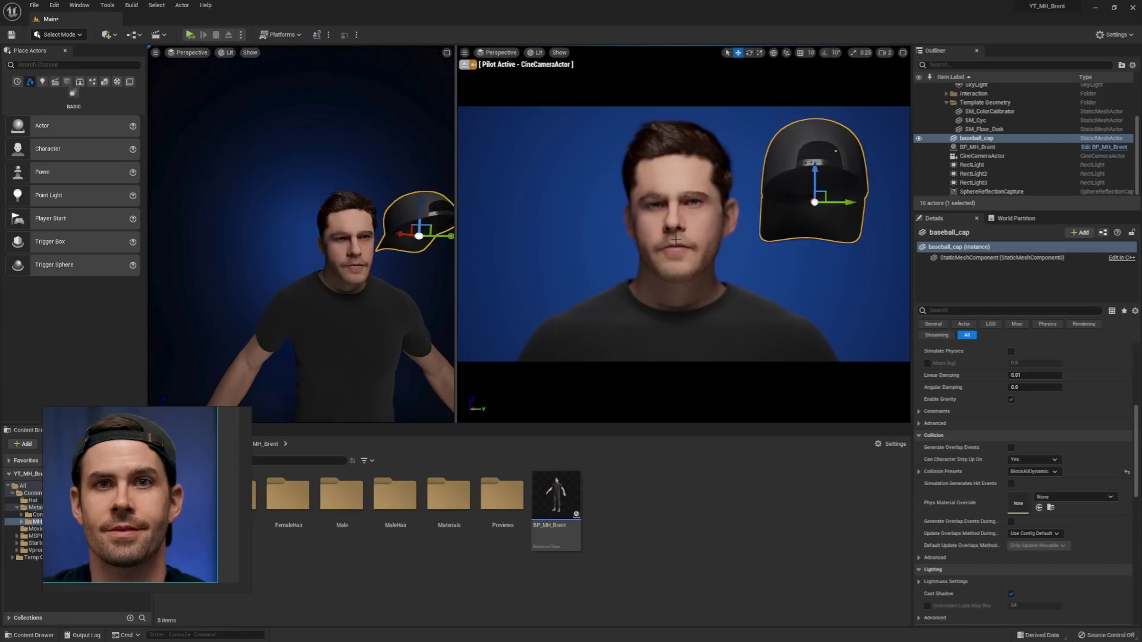
{"action": "right_click_drag", "start_coordinate": [675, 240], "coordinate": [687, 238]}
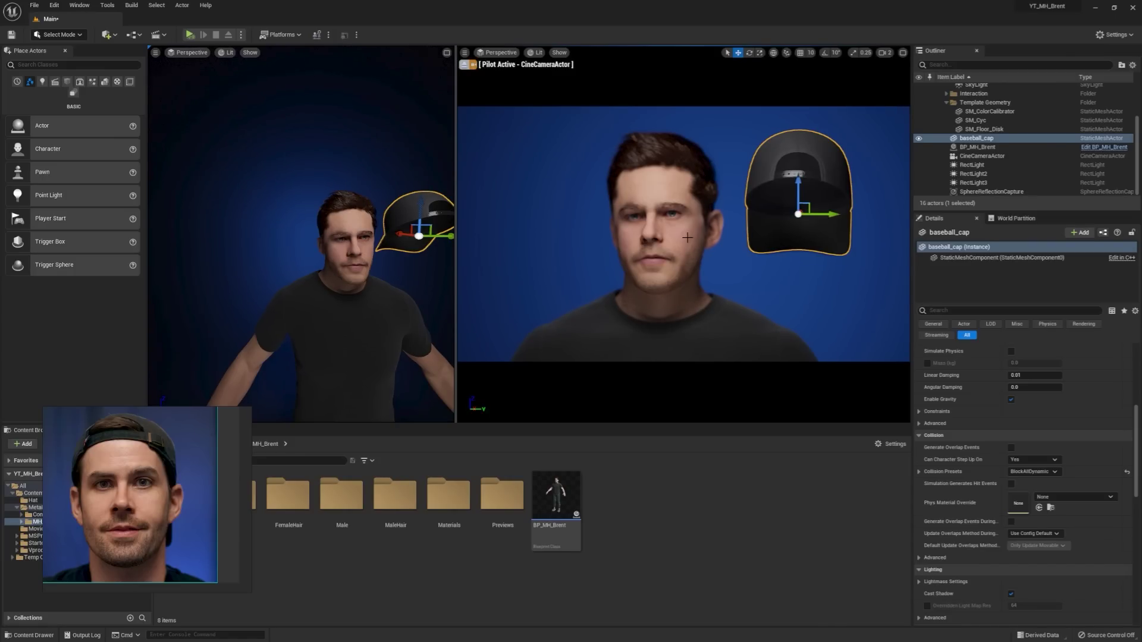
{"action": "mouse_move", "coordinate": [687, 237]}
{"action": "right_mouse_down"}
{"action": "mouse_move", "coordinate": [747, 239]}
{"action": "mouse_move", "coordinate": [684, 223]}
{"action": "mouse_move", "coordinate": [685, 263]}
{"action": "mouse_move", "coordinate": [705, 235]}
{"action": "right_mouse_up"}
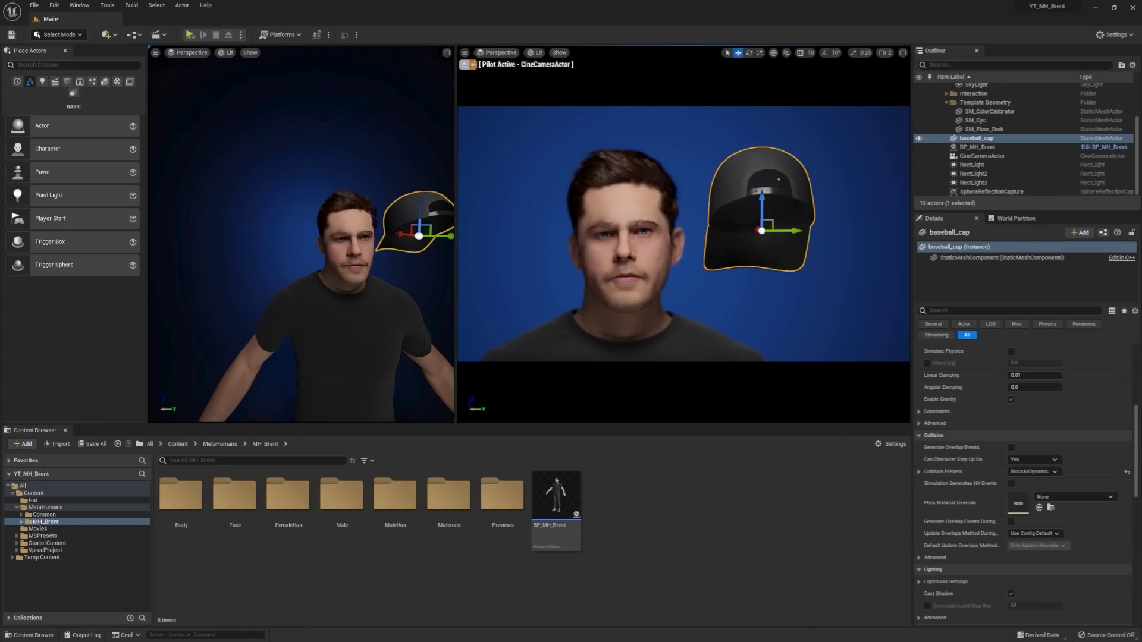
Create a level sequence named AnimTest and add the MetaHuman blueprint to it with its body and face control rigs.
{"action": "left_click", "coordinate": [157, 35]}
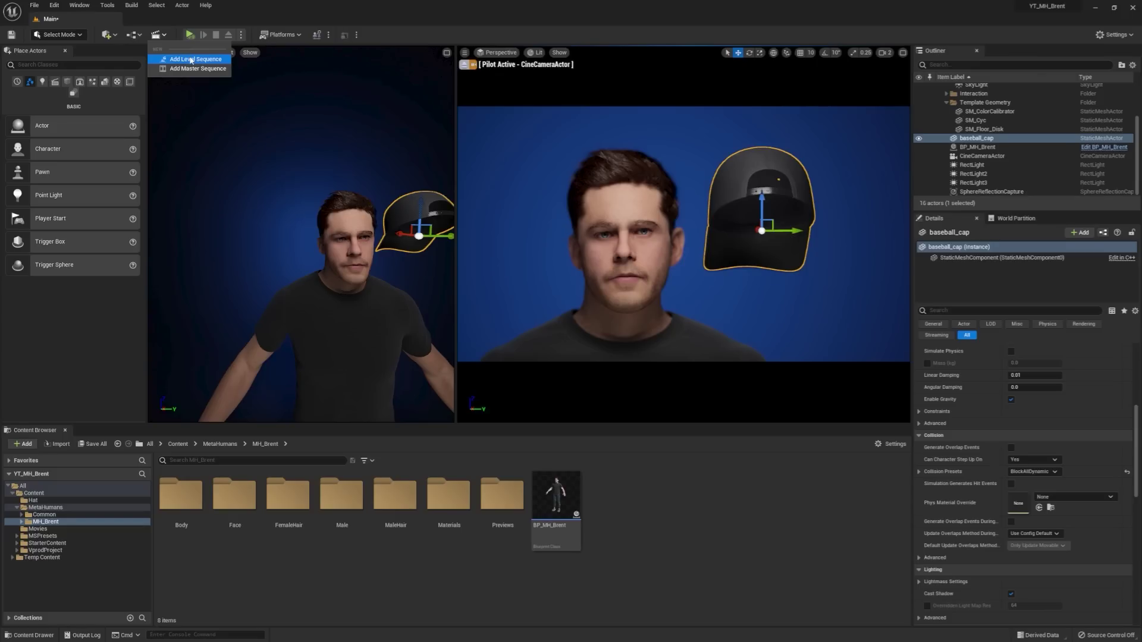
{"action": "left_click", "coordinate": [197, 57]}
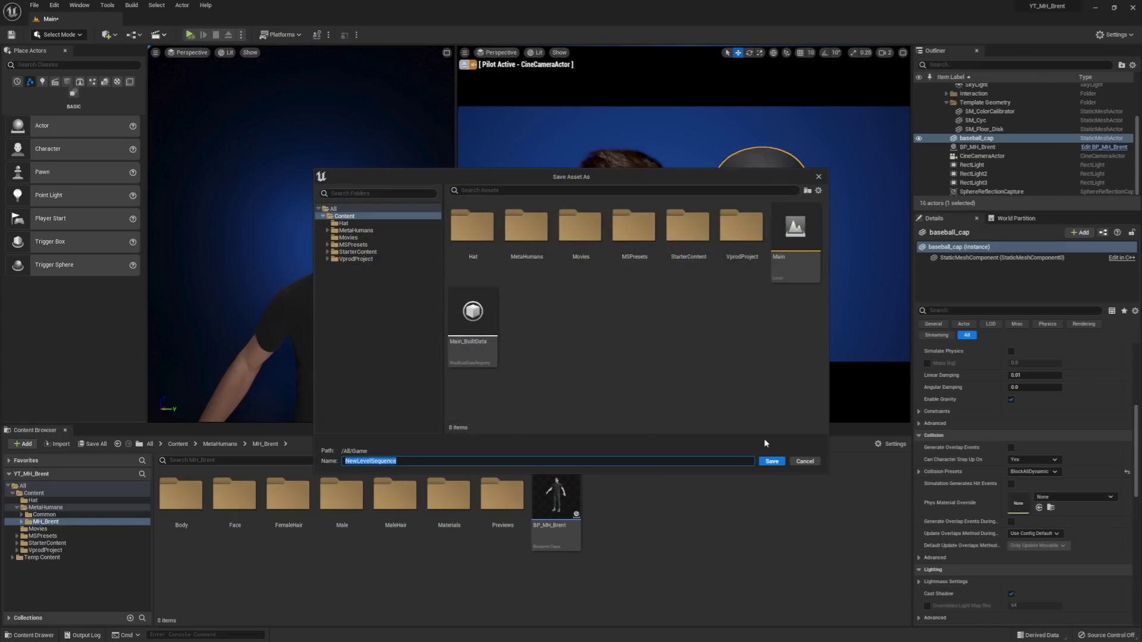
{"action": "type", "text": "AnimTest"}
{"action": "key", "text": "Return"}
{"action": "left_click_drag", "start_coordinate": [977, 156], "coordinate": [188, 535]}
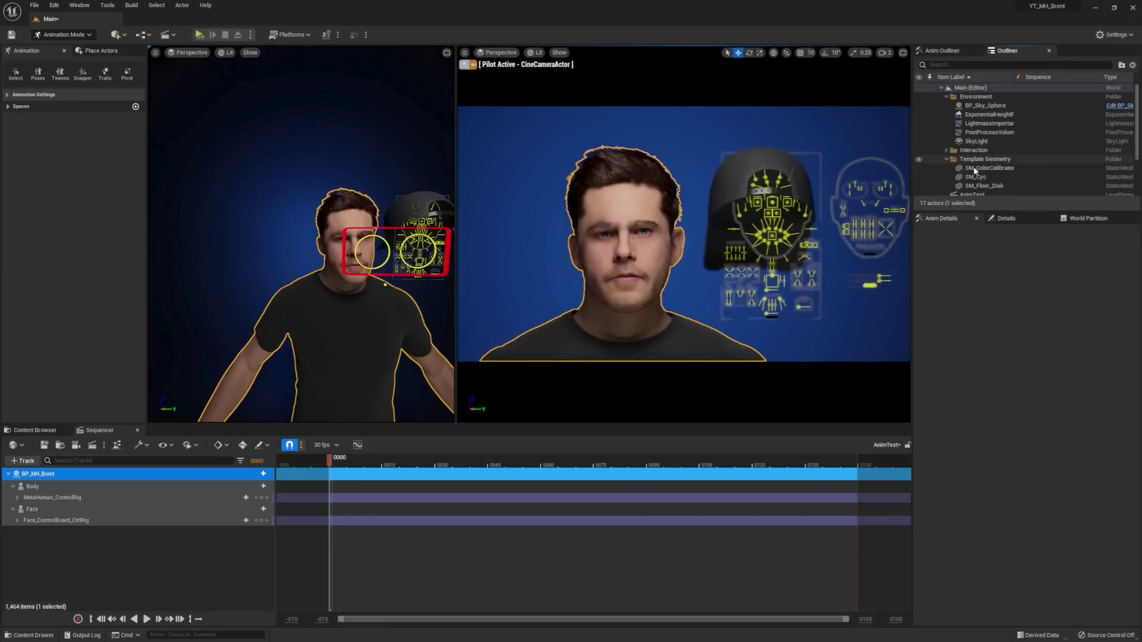
Hide the baseball cap and shift the eye aim control up and towards one side of the face.
{"action": "scroll", "coordinate": [976, 172], "scroll_direction": "down", "scroll_amount": 2}
{"action": "left_click", "coordinate": [647, 239]}
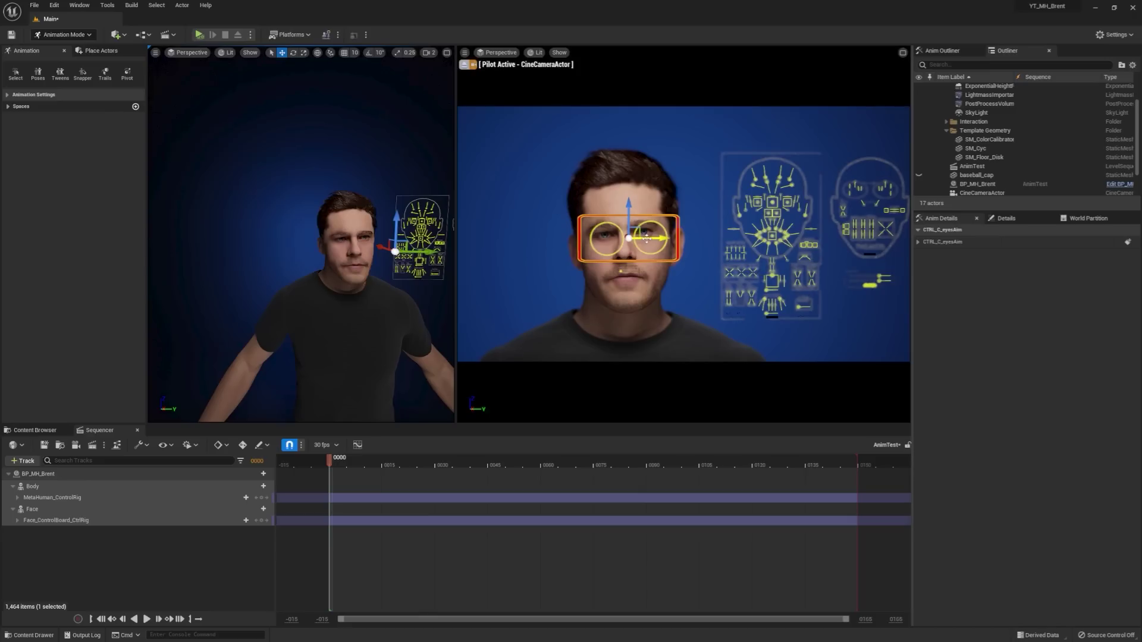
{"action": "left_click_drag", "start_coordinate": [647, 239], "coordinate": [563, 238]}
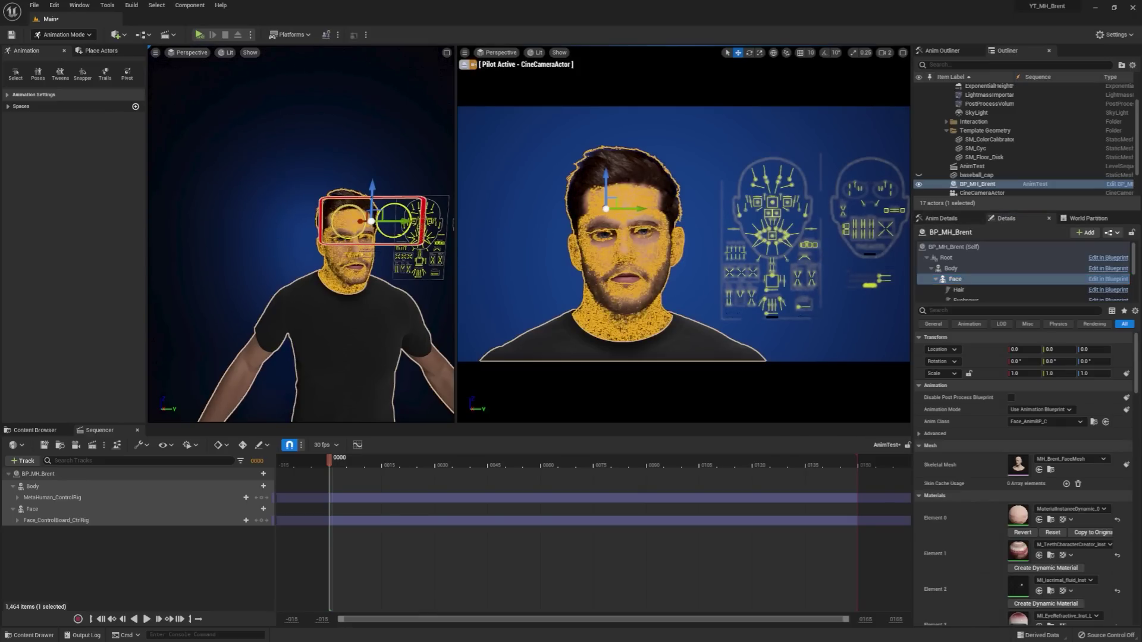
Try pulling the central mouth control sideways on the facial control board, and undo the move.
{"action": "left_click", "coordinate": [775, 235]}
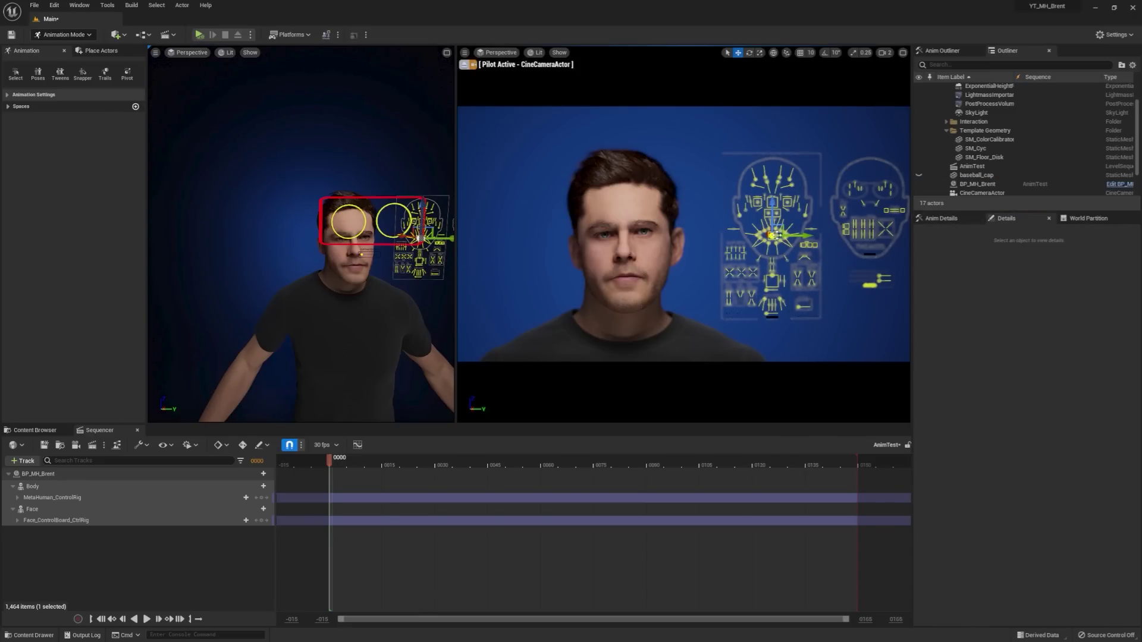
{"action": "left_click_drag", "start_coordinate": [774, 235], "coordinate": [763, 236]}
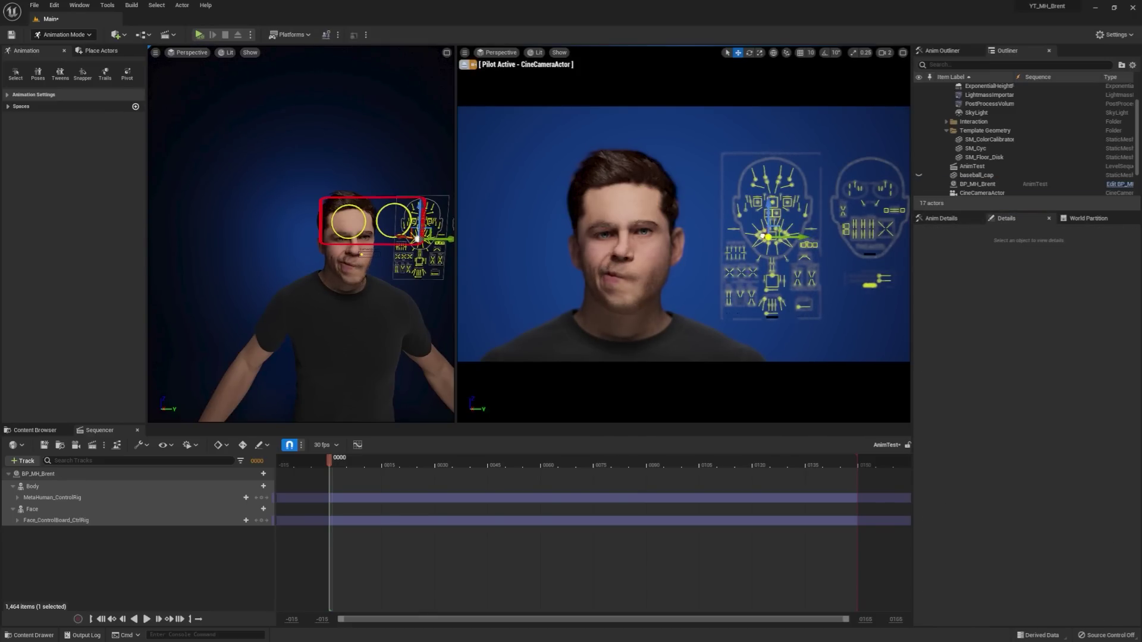
{"action": "key", "text": "ctrl+z"}
Frame the face in a close-up and set CineCameraActor's manual focus distance to about 171.1 cm.
{"action": "scroll", "coordinate": [763, 237], "scroll_direction": "up", "scroll_amount": 3}
{"action": "middle_click_drag", "start_coordinate": [763, 237], "coordinate": [822, 222]}
{"action": "scroll", "coordinate": [822, 221], "scroll_direction": "up", "scroll_amount": 1}
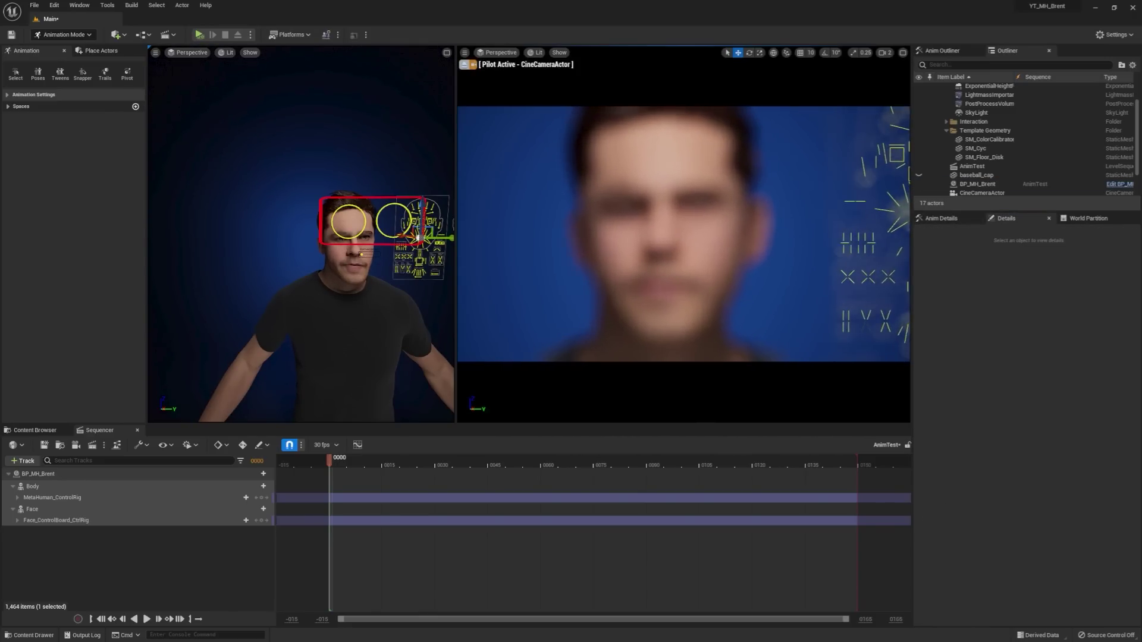
{"action": "scroll", "coordinate": [999, 155], "scroll_direction": "down", "scroll_amount": 2}
{"action": "left_click", "coordinate": [1000, 165]}
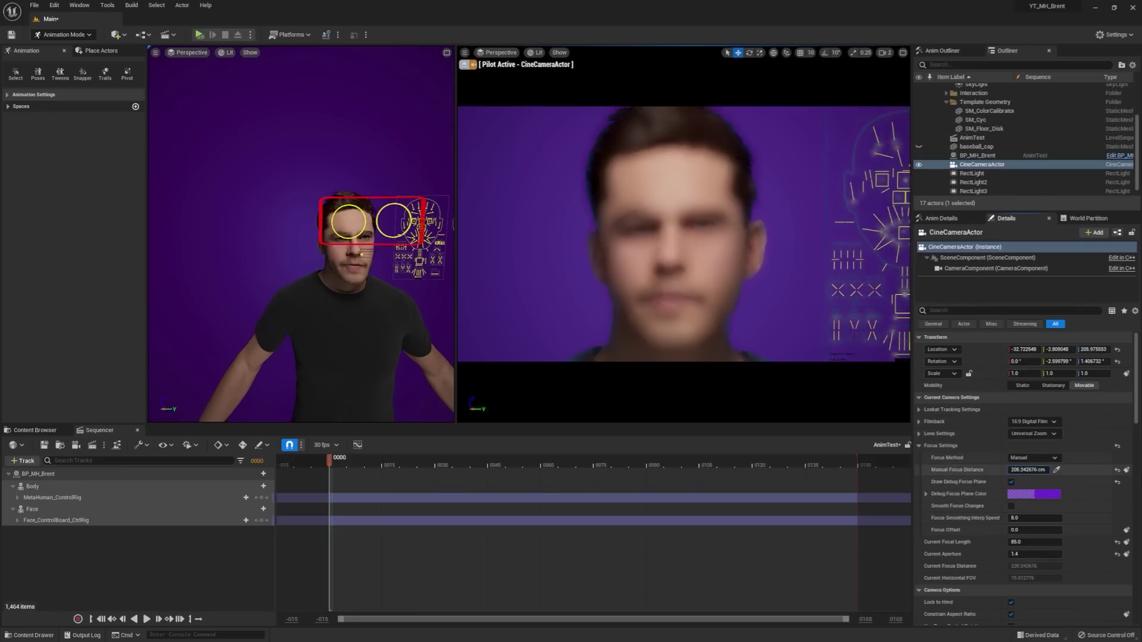
{"action": "left_click_drag", "start_coordinate": [1028, 470], "coordinate": [979, 452]}
Set the camera's current aperture to 2.8, adjust its exposure compensation to about 7.2 and turn off the debug focus plane.
{"action": "left_click", "coordinate": [1038, 554]}
{"action": "type", "text": "2.8"}
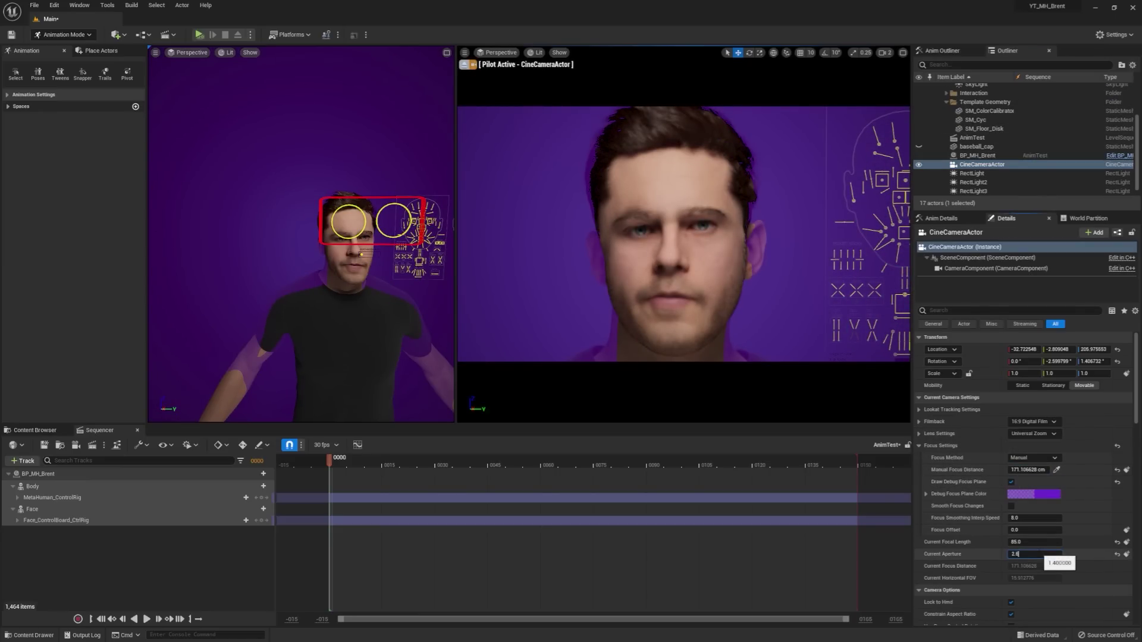
{"action": "key", "text": "Return"}
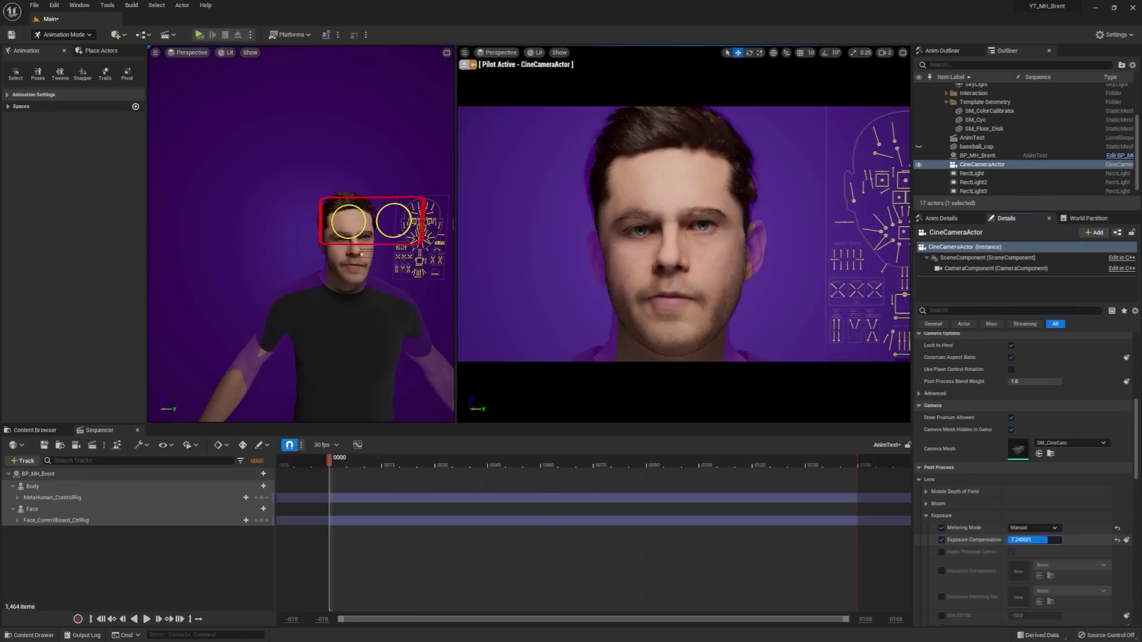
{"action": "left_click_drag", "start_coordinate": [1050, 540], "coordinate": [1047, 541]}
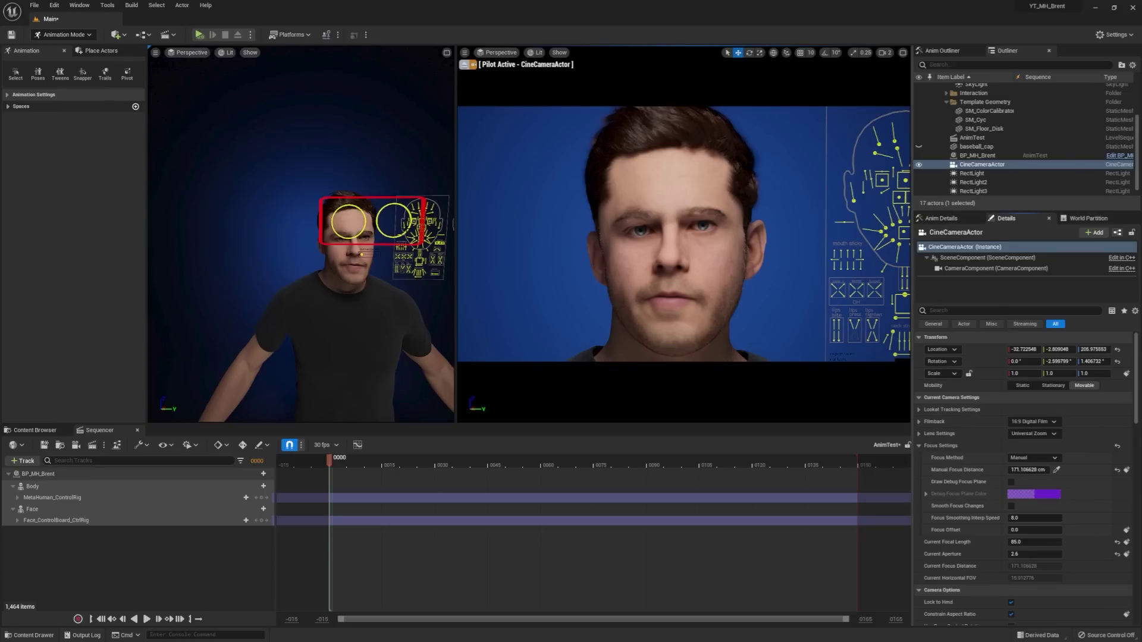
Adjust the central eye control on the facial control board to lower the gaze slightly.
{"action": "mouse_move", "coordinate": [301, 238]}
{"action": "right_mouse_down"}
{"action": "mouse_move", "coordinate": [351, 241]}
{"action": "mouse_move", "coordinate": [315, 235]}
{"action": "right_mouse_up"}
{"action": "left_click", "coordinate": [366, 241]}
{"action": "left_click_drag", "start_coordinate": [367, 241], "coordinate": [365, 240]}
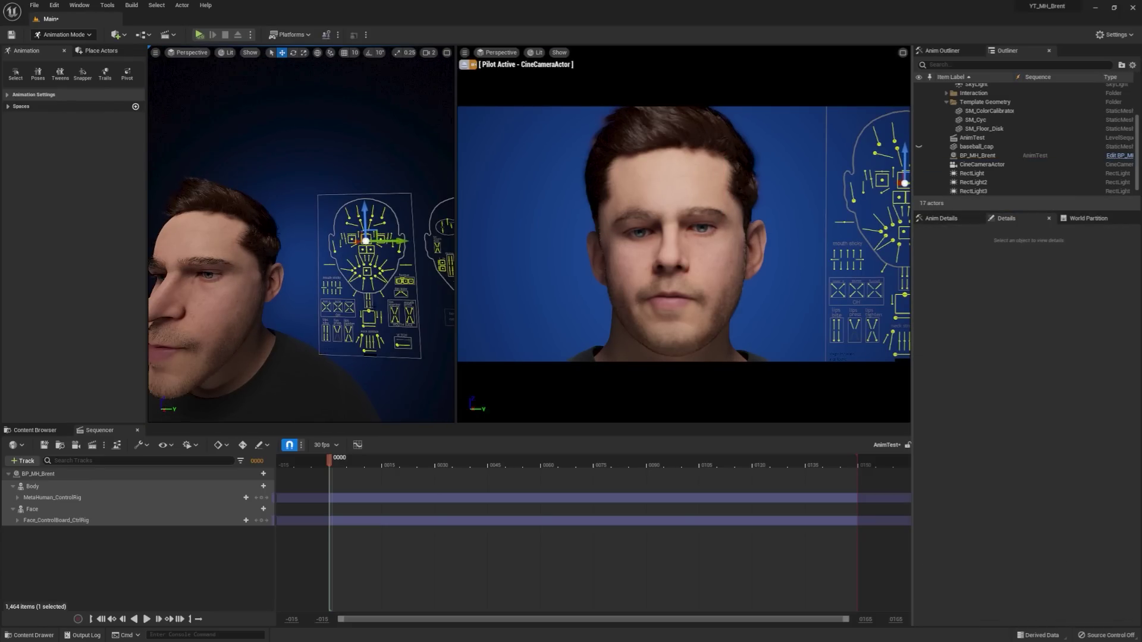
Set the free perspective viewport's field of view to 15 for a flatter view of the facial control board.
{"action": "mouse_move", "coordinate": [171, 60]}
{"action": "right_mouse_down"}
{"action": "mouse_move", "coordinate": [203, 63]}
{"action": "mouse_move", "coordinate": [171, 59]}
{"action": "right_mouse_up"}
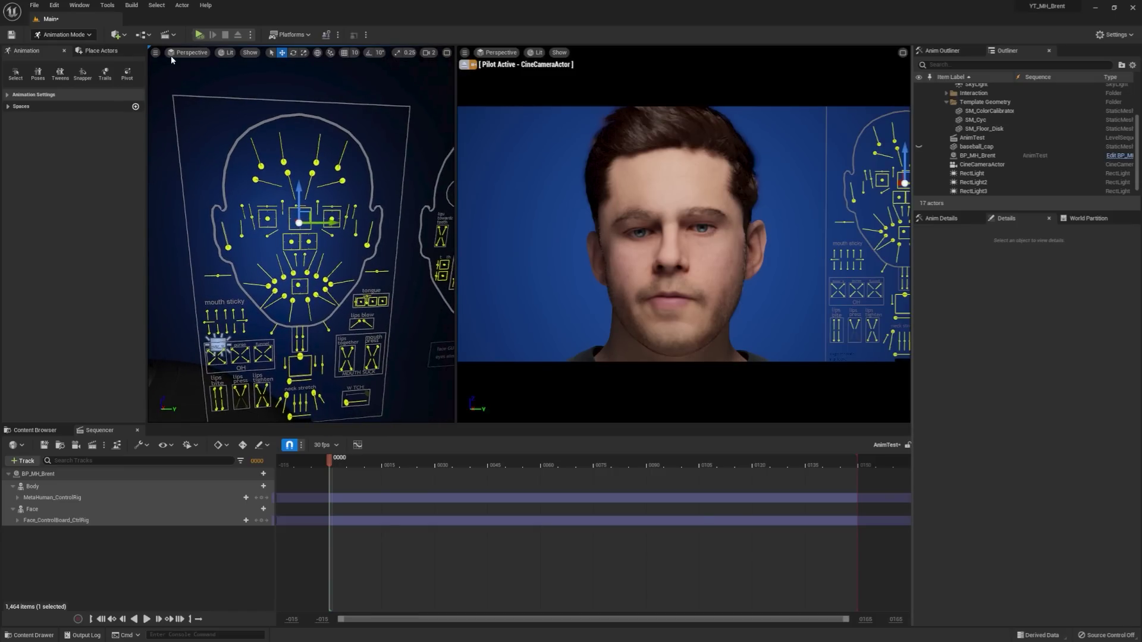
{"action": "left_click", "coordinate": [155, 52]}
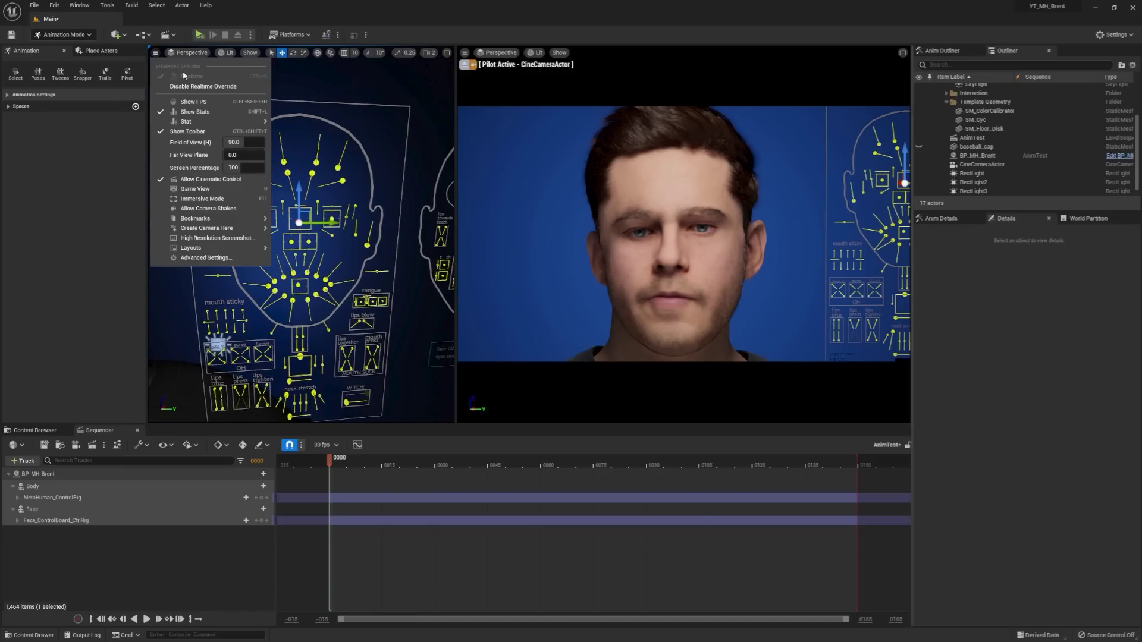
{"action": "left_click", "coordinate": [251, 143]}
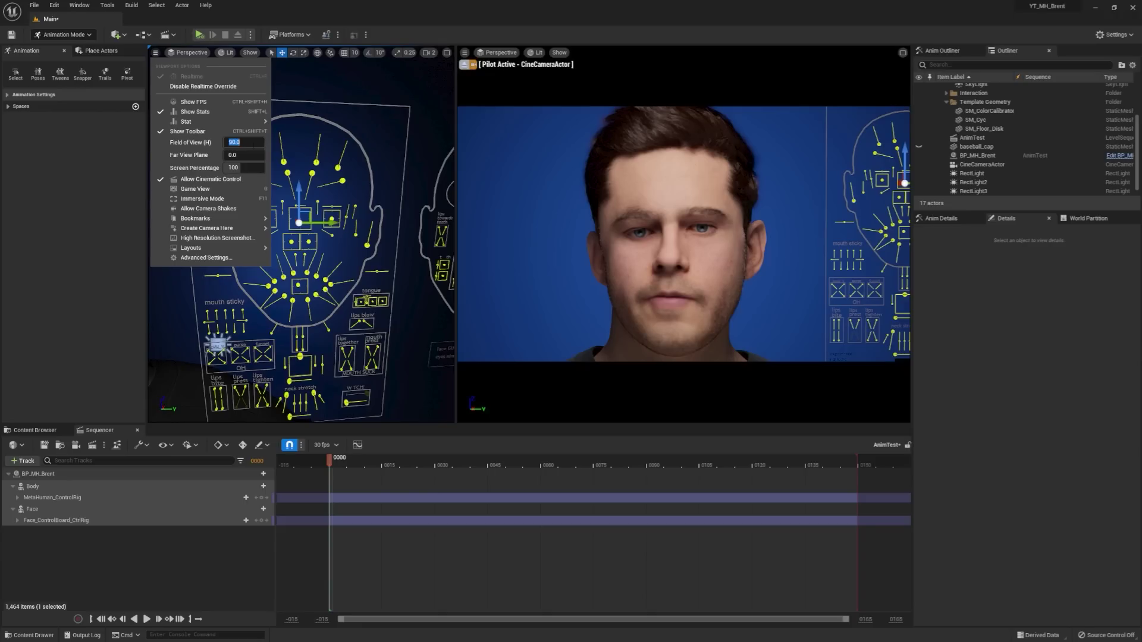
{"action": "type", "text": "15"}
{"action": "key", "text": "Return"}
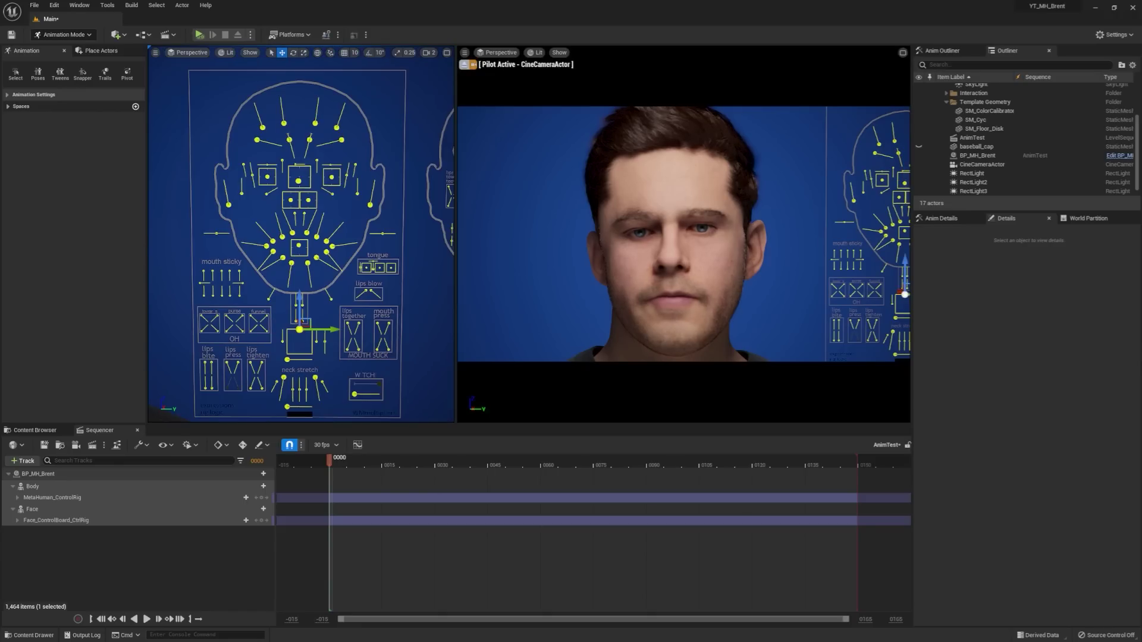
Nudge the jaw control slightly and select the pair of outer neck stretch controls on the facial control board.
{"action": "mouse_move", "coordinate": [300, 330]}
{"action": "left_mouse_down"}
{"action": "mouse_move", "coordinate": [292, 343]}
{"action": "mouse_move", "coordinate": [299, 330]}
{"action": "mouse_move", "coordinate": [312, 344]}
{"action": "mouse_move", "coordinate": [298, 330]}
{"action": "left_mouse_up"}
{"action": "left_click", "coordinate": [316, 378]}
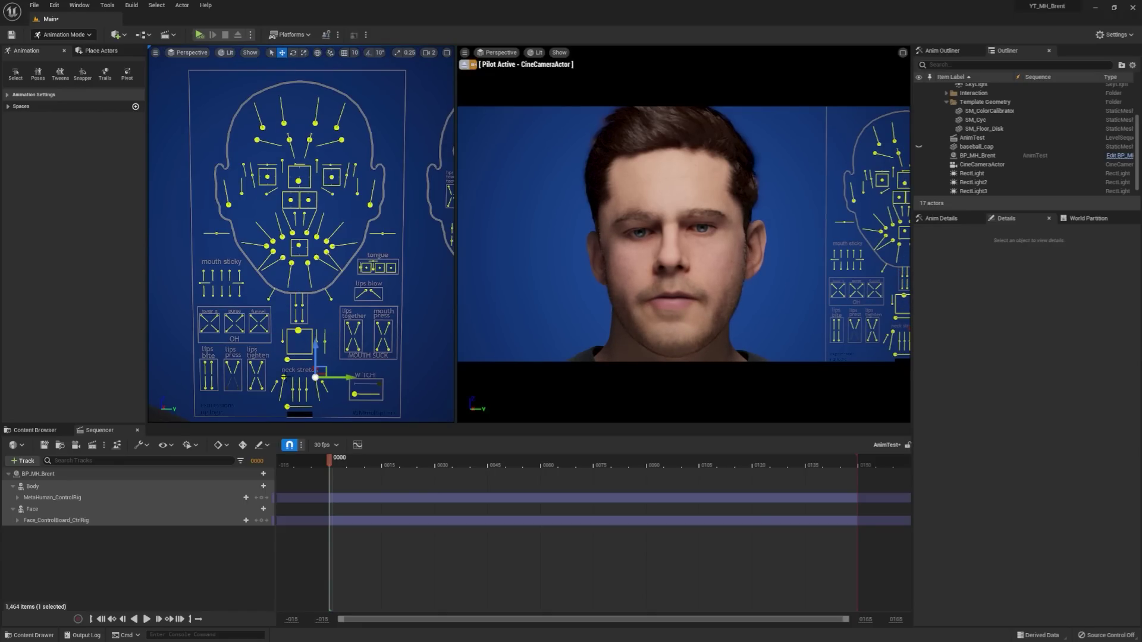
{"action": "left_click", "coordinate": [283, 377], "text": "ctrl"}
Slide the look-at switch on the facial control board fully on and move the eye aim control to redirect the gaze.
{"action": "left_click", "coordinate": [355, 394]}
{"action": "left_click_drag", "start_coordinate": [354, 395], "coordinate": [379, 394]}
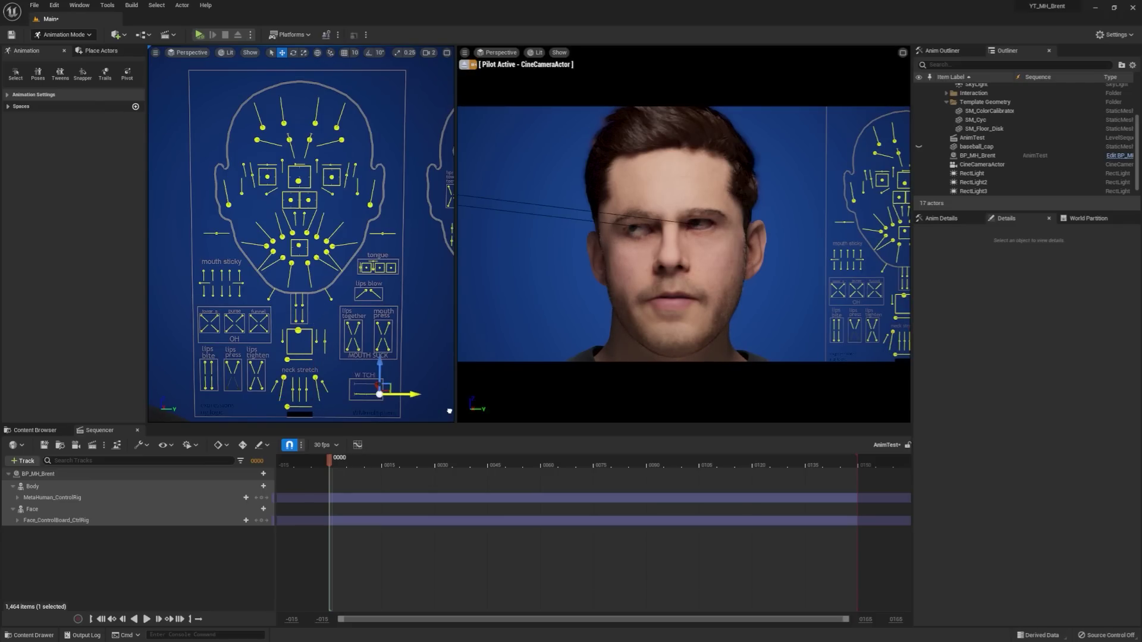
{"action": "middle_click_drag", "start_coordinate": [449, 410], "coordinate": [487, 407]}
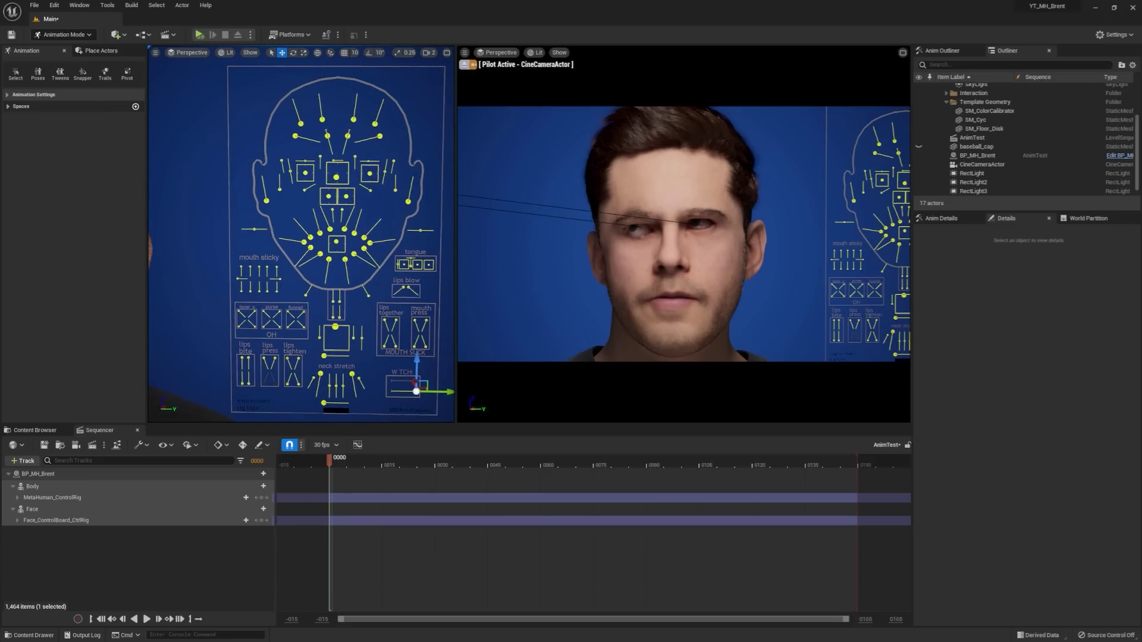
{"action": "scroll", "coordinate": [301, 234], "scroll_direction": "down", "scroll_amount": 6}
{"action": "middle_click_drag", "start_coordinate": [262, 238], "coordinate": [296, 229]}
{"action": "left_click", "coordinate": [180, 242]}
{"action": "left_click_drag", "start_coordinate": [152, 243], "coordinate": [350, 327]}
{"action": "middle_click_drag", "start_coordinate": [350, 327], "coordinate": [155, 267]}
{"action": "scroll", "coordinate": [316, 327], "scroll_direction": "up", "scroll_amount": 3}
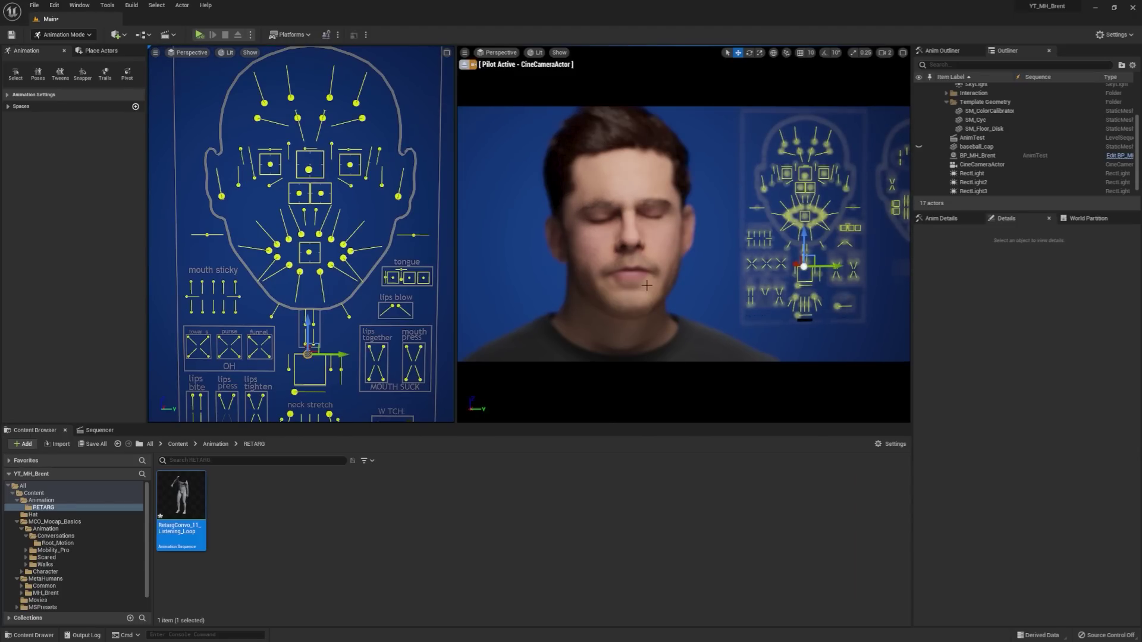
Reframe the camera as a close-up of the face and raise both eyelid controls together to open the eyes.
{"action": "mouse_move", "coordinate": [647, 285]}
{"action": "right_mouse_down"}
{"action": "mouse_move", "coordinate": [586, 253]}
{"action": "mouse_move", "coordinate": [666, 289]}
{"action": "right_mouse_up"}
{"action": "left_click_drag", "start_coordinate": [636, 264], "coordinate": [616, 269]}
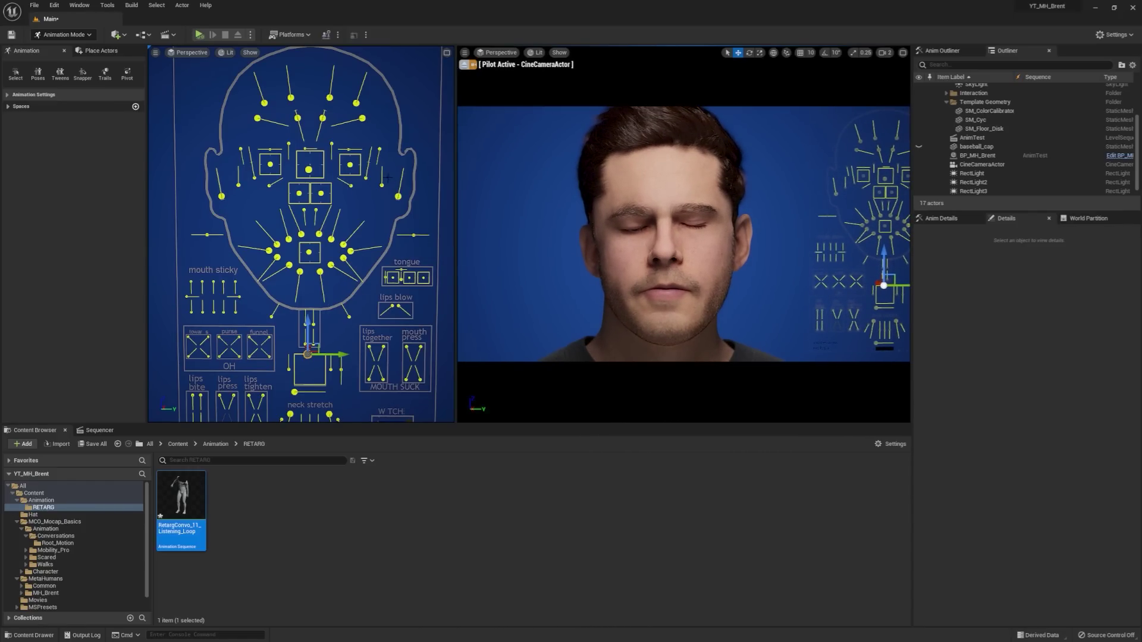
{"action": "left_click", "coordinate": [366, 178]}
{"action": "left_click", "coordinate": [254, 178], "text": "shift"}
{"action": "left_click_drag", "start_coordinate": [366, 152], "coordinate": [395, 77]}
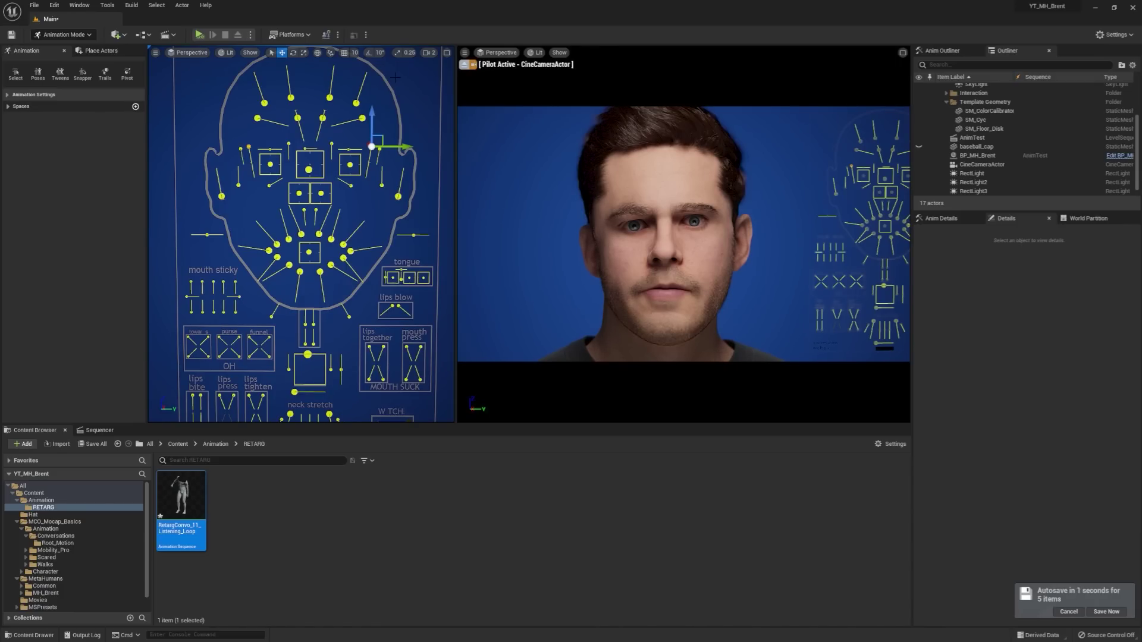
{"action": "left_click", "coordinate": [395, 77]}
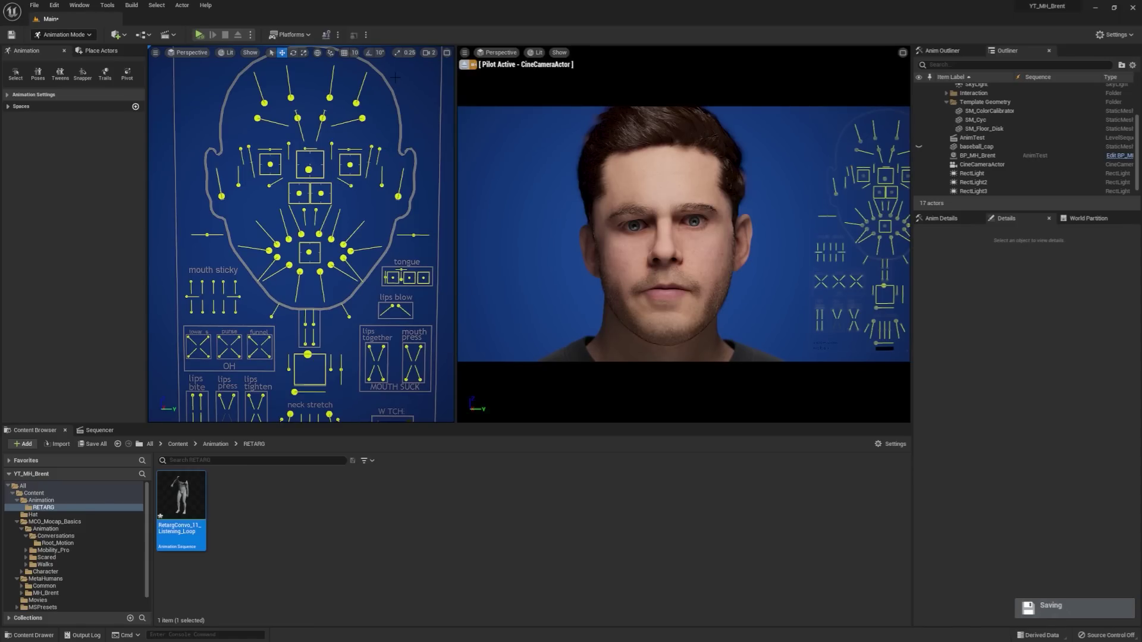